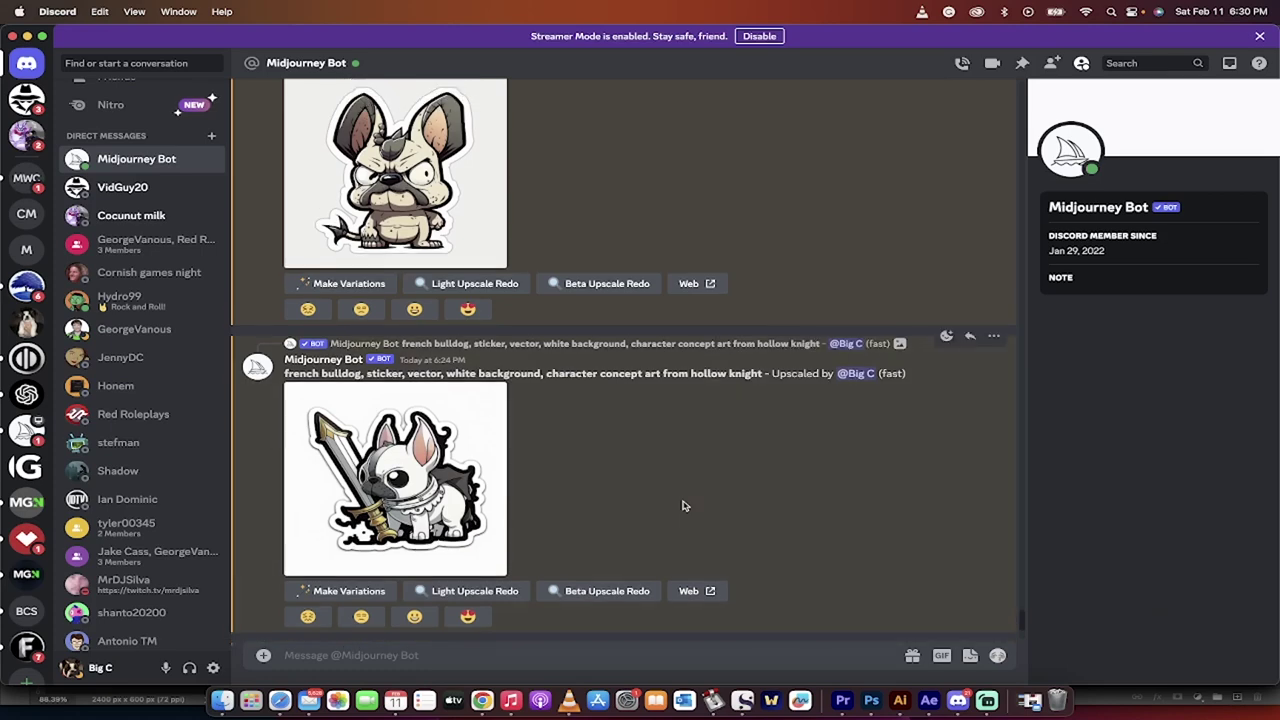
Step: Review earlier bulldog sticker results, enlarging the rabbit-eared sticker and Animal Crossing grid
{"action": "scroll", "coordinate": [683, 506], "scroll_direction": "down", "scroll_amount": 5}
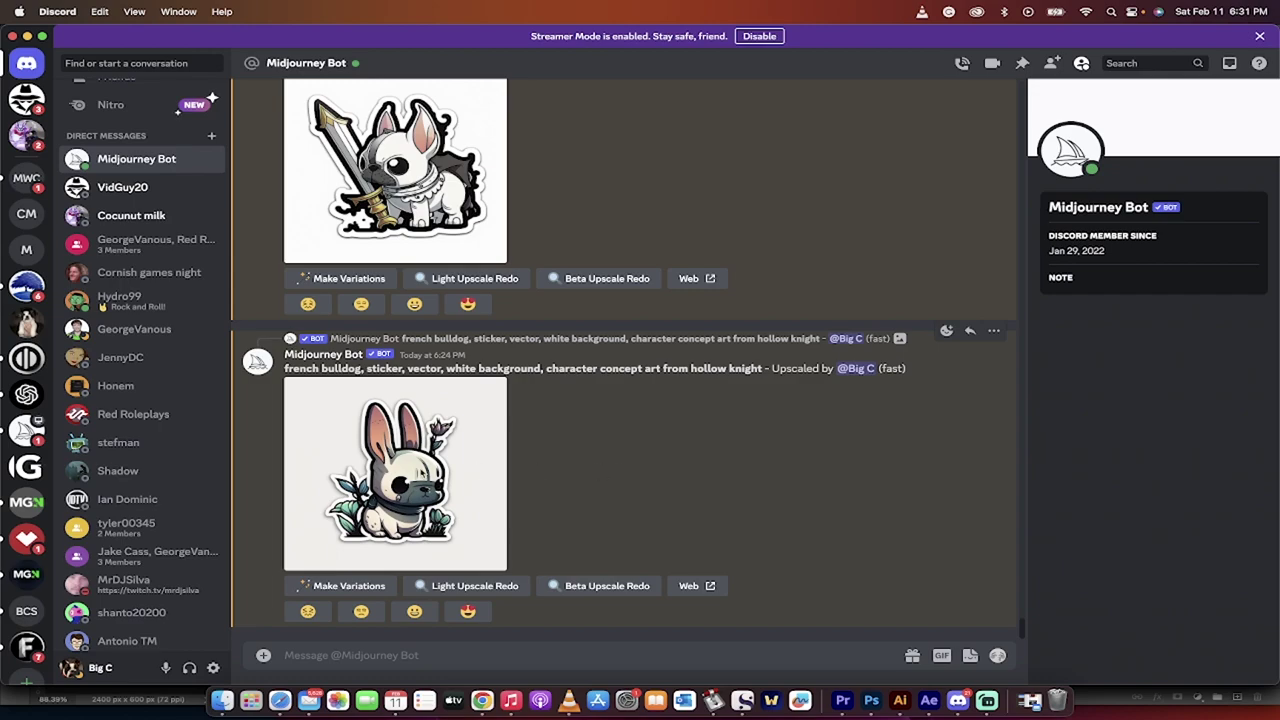
{"action": "left_click", "coordinate": [428, 473]}
{"action": "left_click", "coordinate": [921, 471]}
{"action": "scroll", "coordinate": [921, 471], "scroll_direction": "up", "scroll_amount": 2}
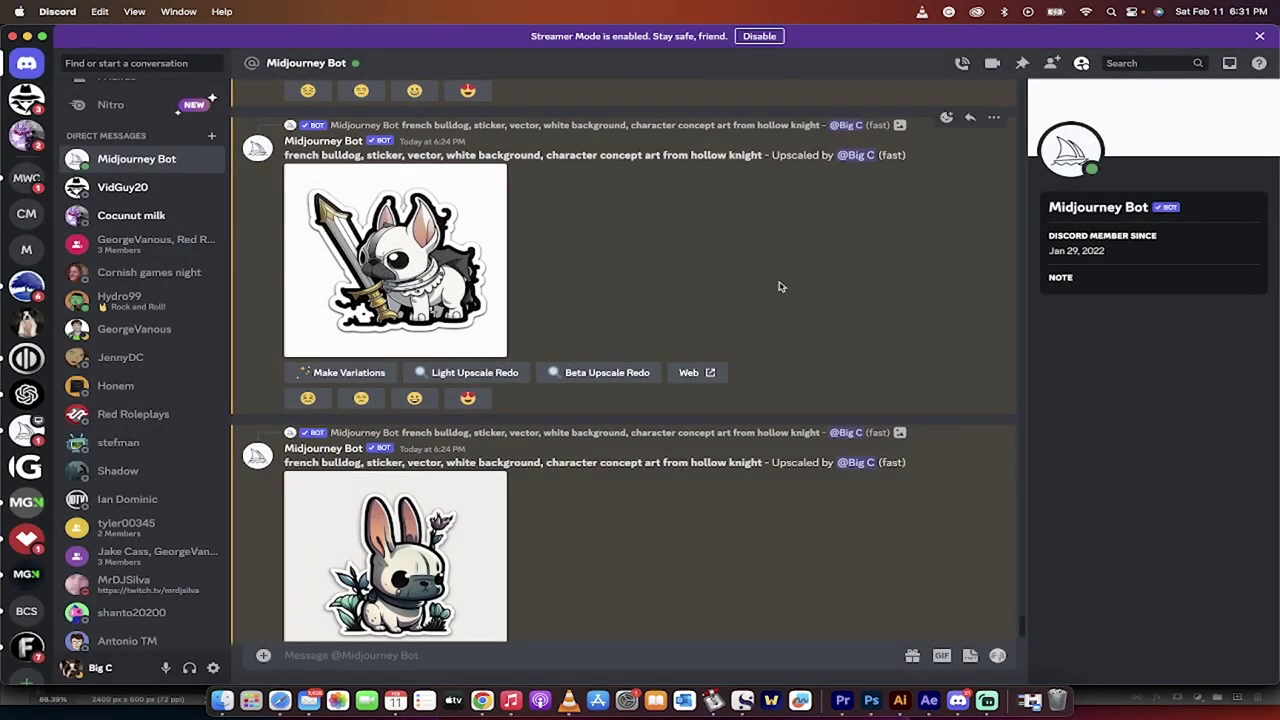
{"action": "scroll", "coordinate": [781, 287], "scroll_direction": "up", "scroll_amount": 8}
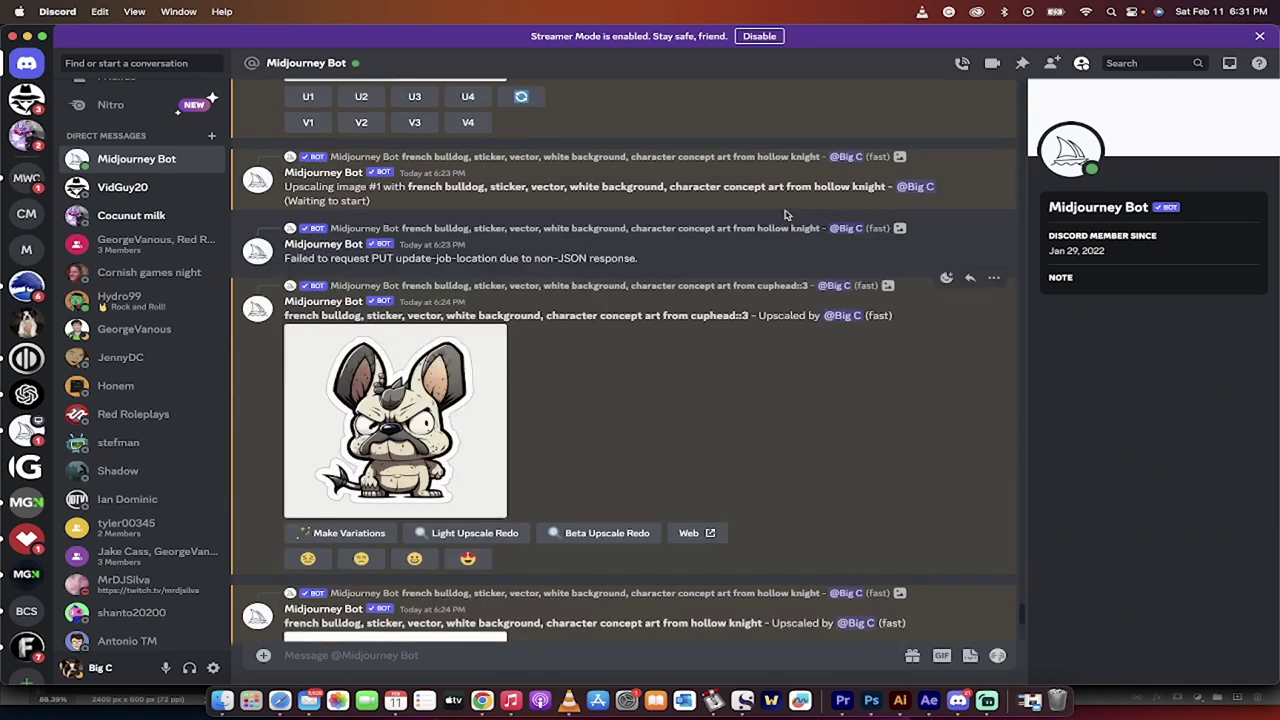
{"action": "scroll", "coordinate": [785, 214], "scroll_direction": "up", "scroll_amount": 3}
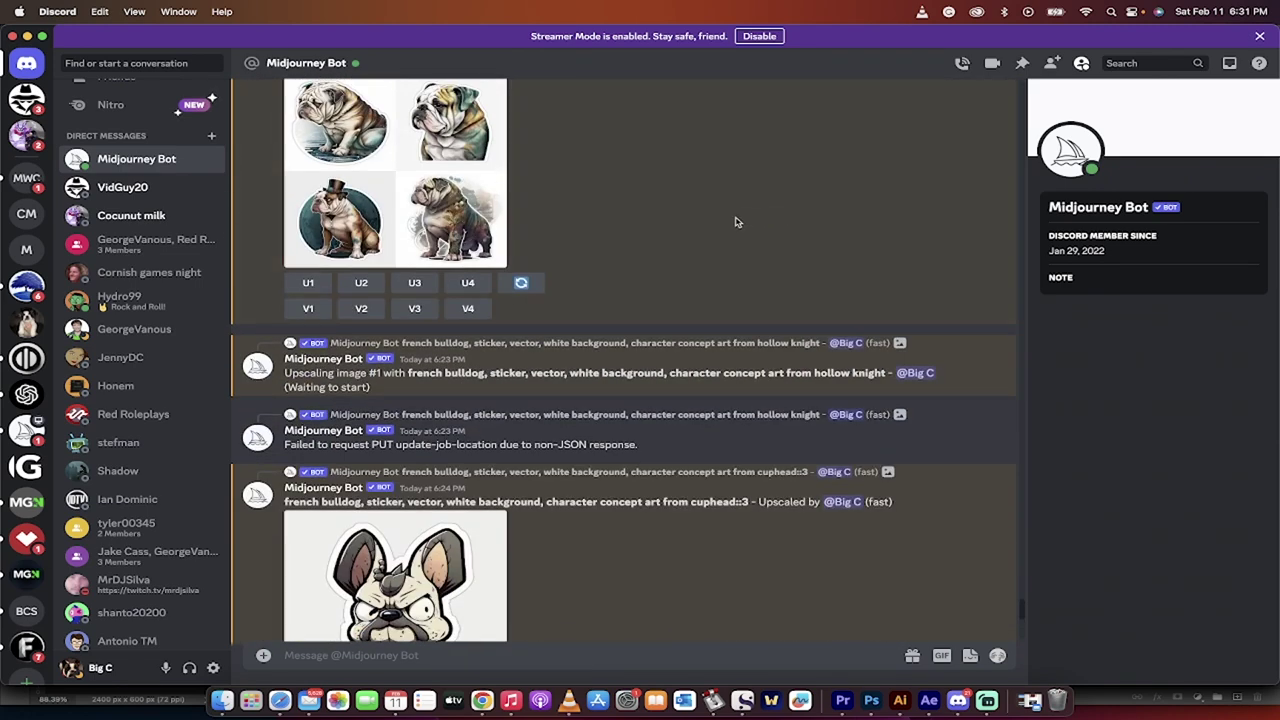
{"action": "scroll", "coordinate": [735, 222], "scroll_direction": "up", "scroll_amount": 5}
{"action": "scroll", "coordinate": [735, 222], "scroll_direction": "down", "scroll_amount": 15}
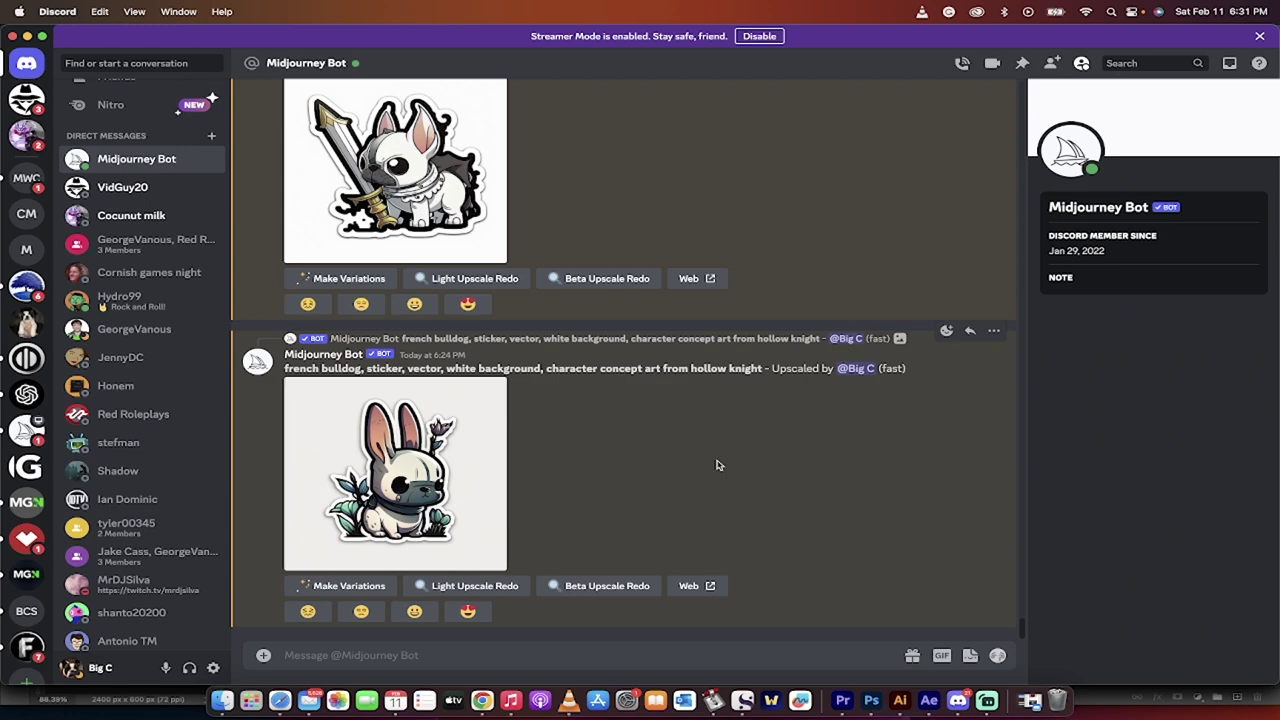
{"action": "scroll", "coordinate": [716, 465], "scroll_direction": "up", "scroll_amount": 20}
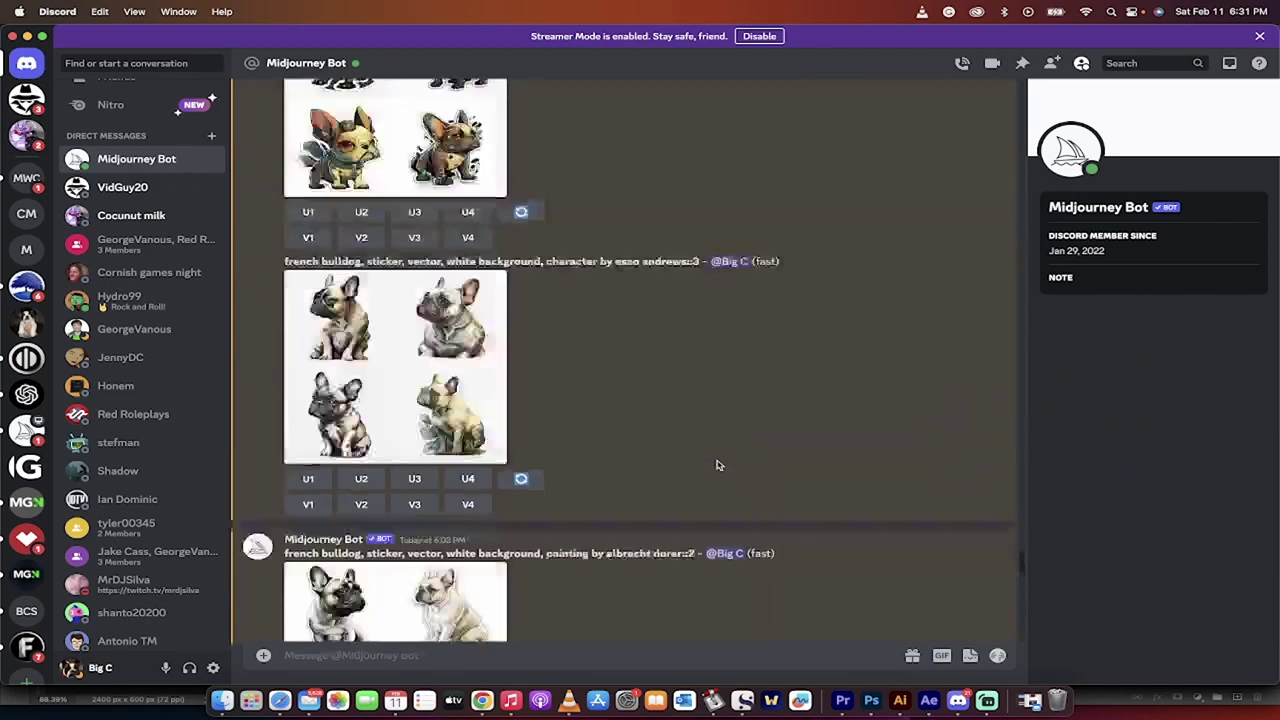
{"action": "scroll", "coordinate": [716, 465], "scroll_direction": "up", "scroll_amount": 10}
{"action": "scroll", "coordinate": [716, 465], "scroll_direction": "down", "scroll_amount": 5}
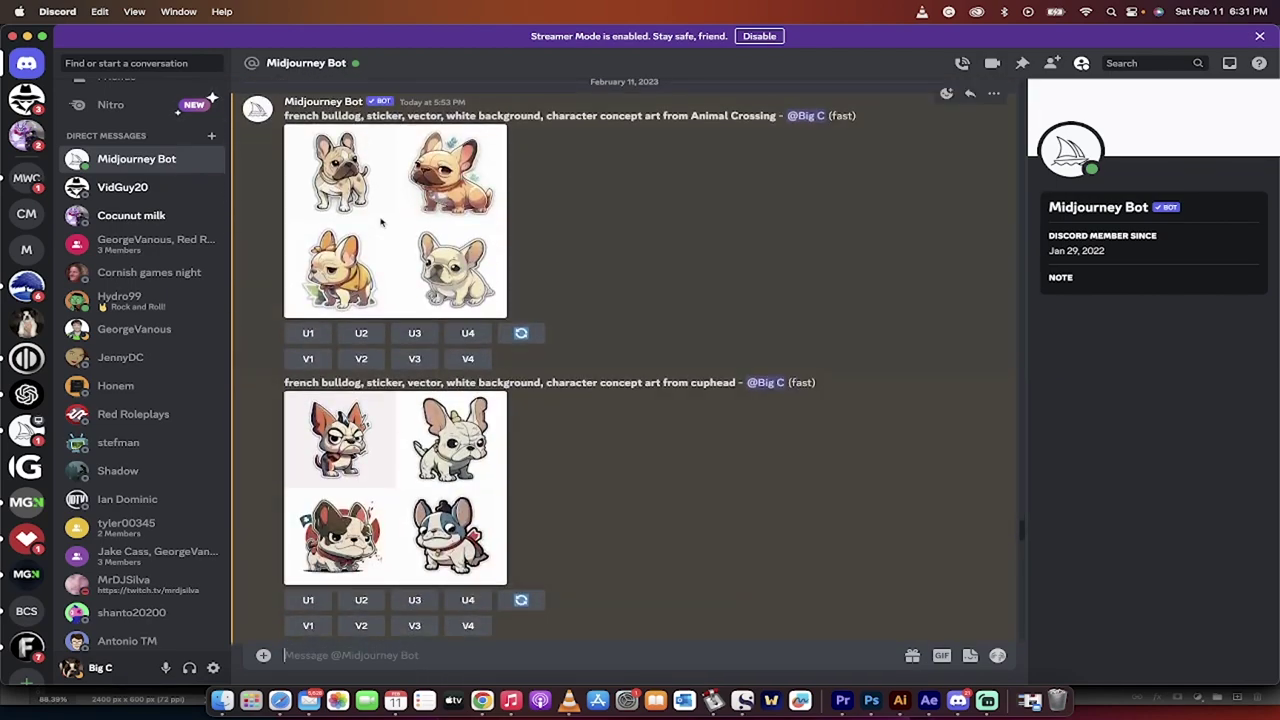
{"action": "scroll", "coordinate": [382, 203], "scroll_direction": "up", "scroll_amount": 1}
{"action": "scroll", "coordinate": [382, 203], "scroll_direction": "up", "scroll_amount": 1}
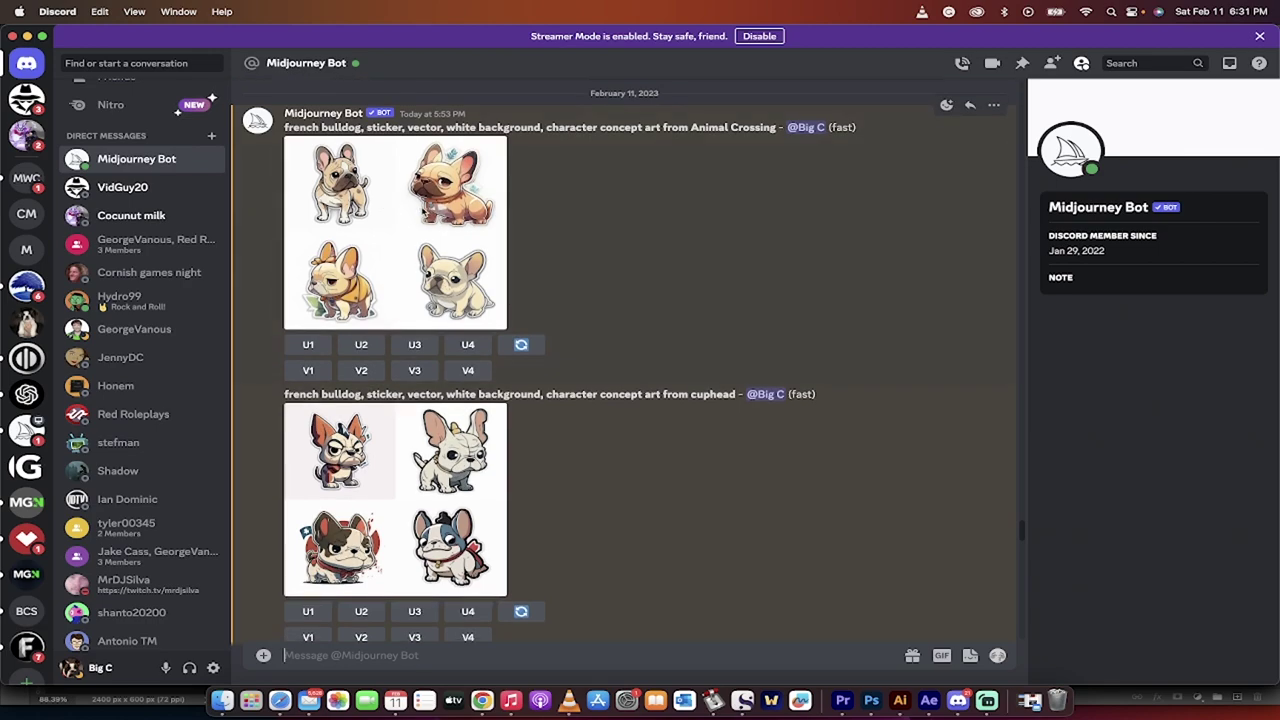
{"action": "left_click", "coordinate": [403, 174]}
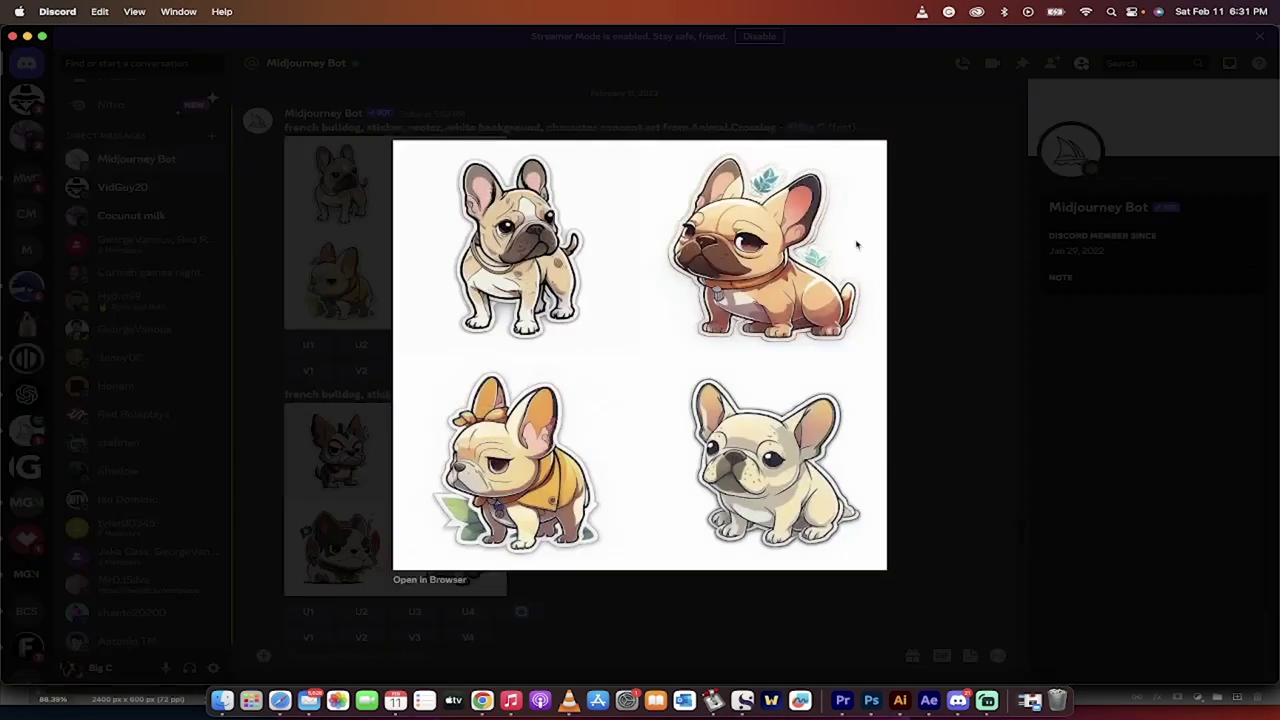
{"action": "left_click", "coordinate": [917, 254]}
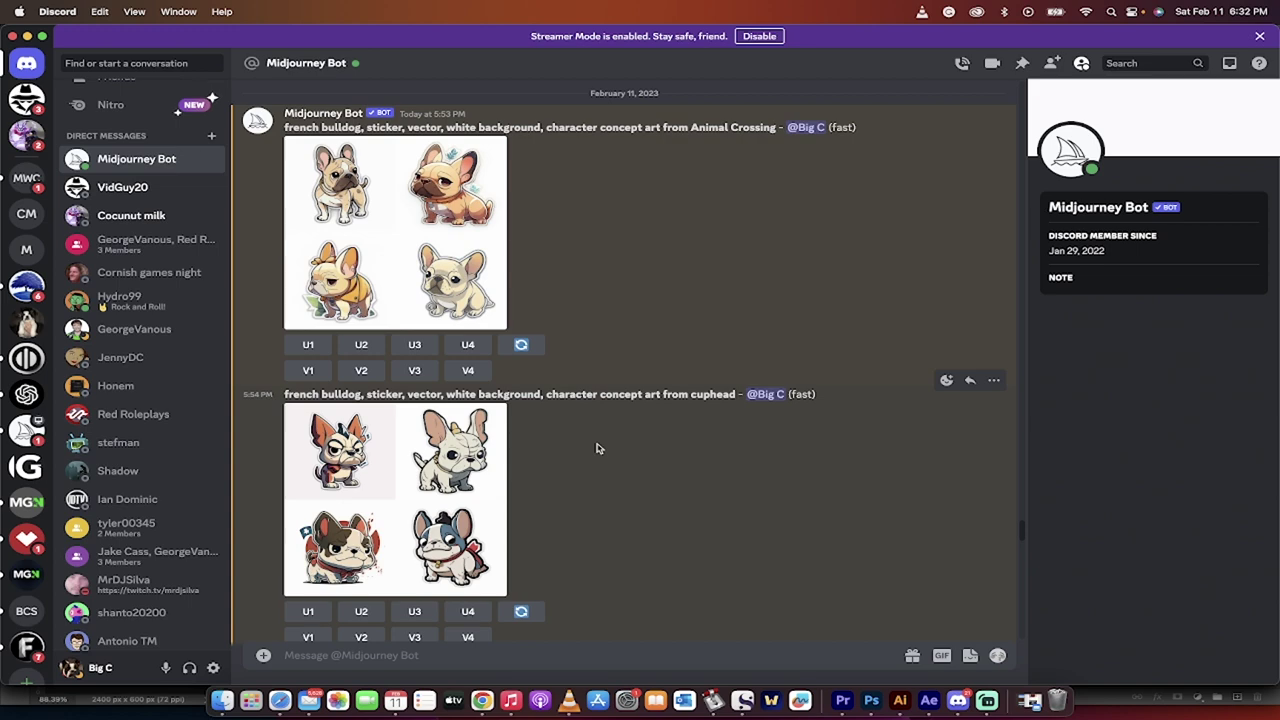
Step: Start an /imagine prompt reading 'english bulldog, sticker, vector, white background'
{"action": "left_click", "coordinate": [328, 664]}
{"action": "type", "text": "/imagine"}
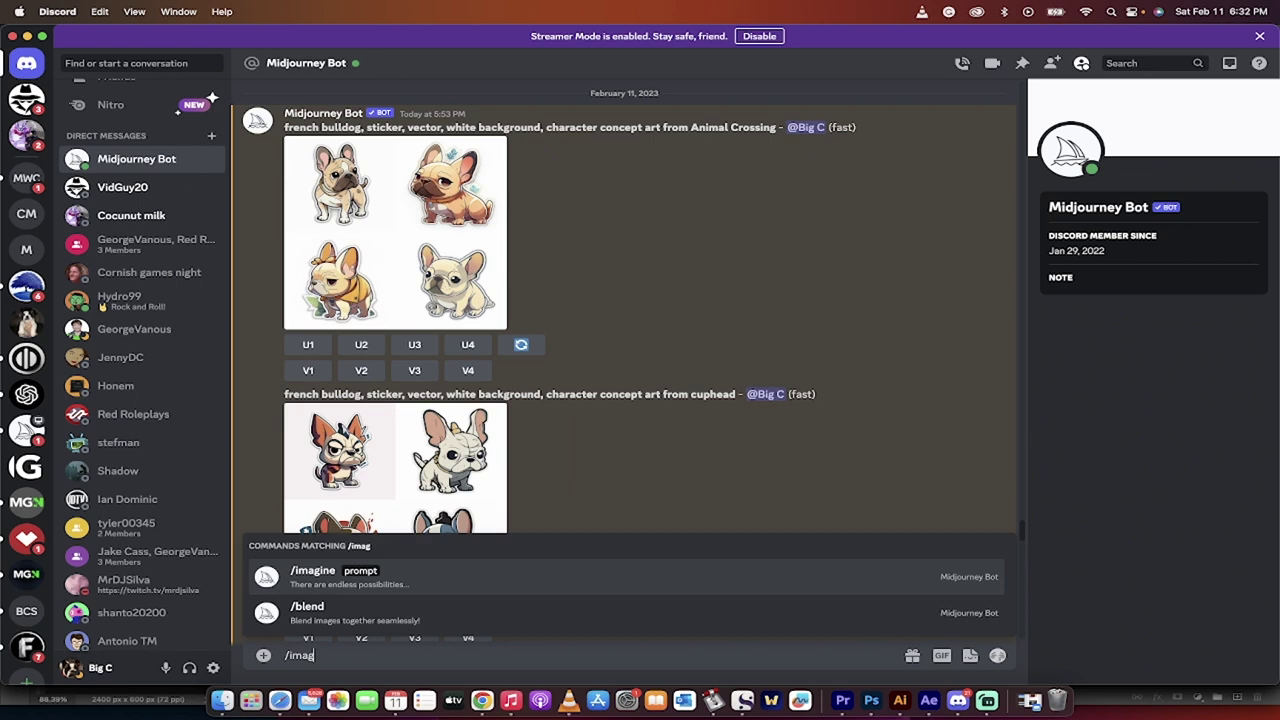
{"action": "key", "text": "Tab"}
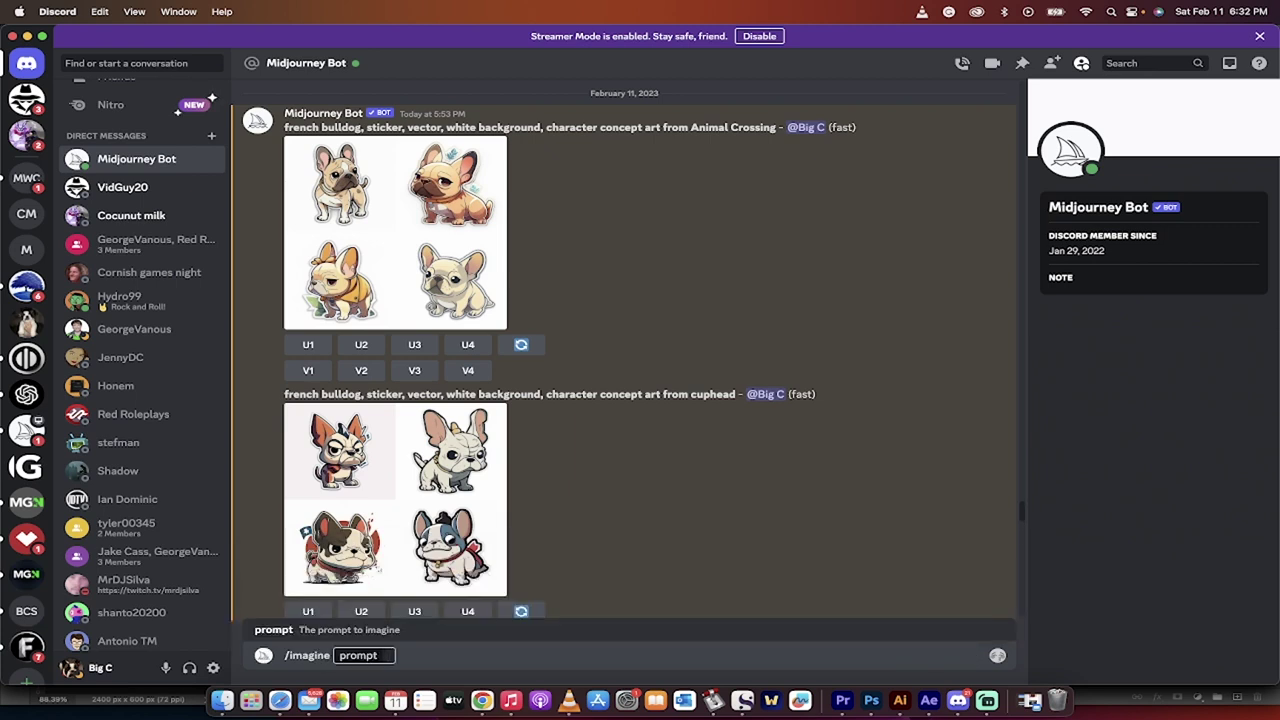
{"action": "type", "text": "english"}
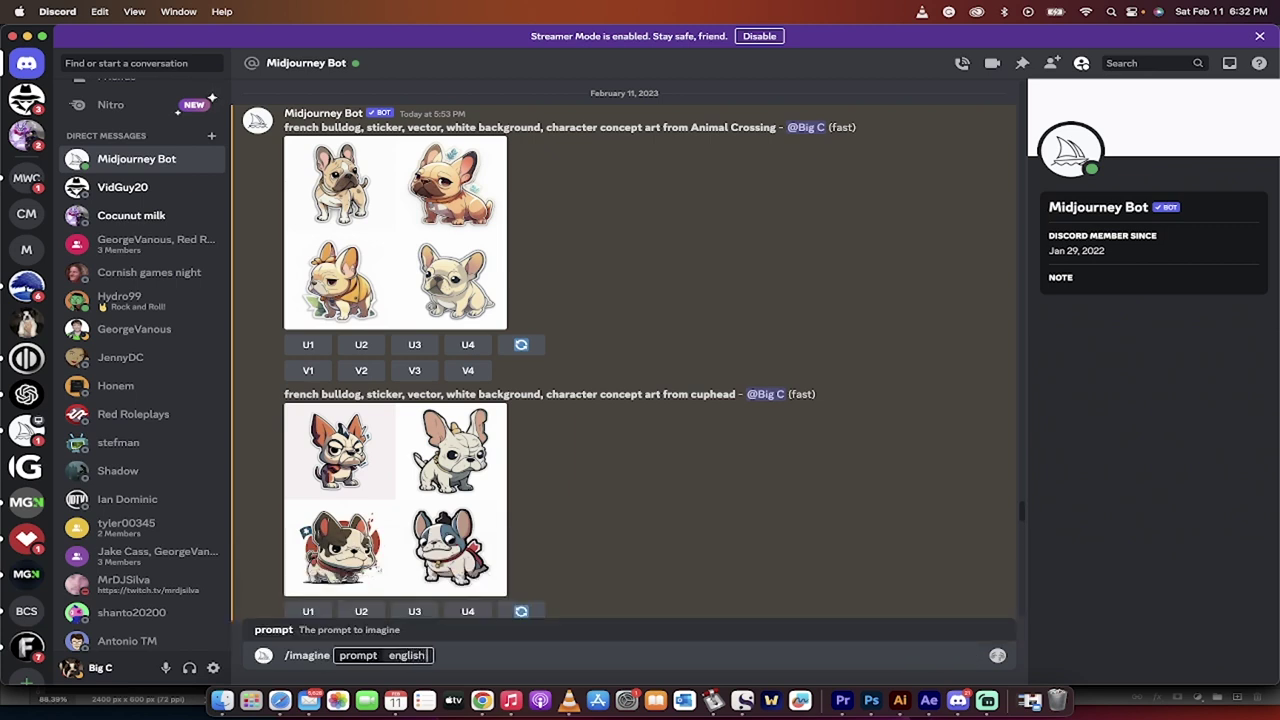
{"action": "type", "text": " bulldog"}
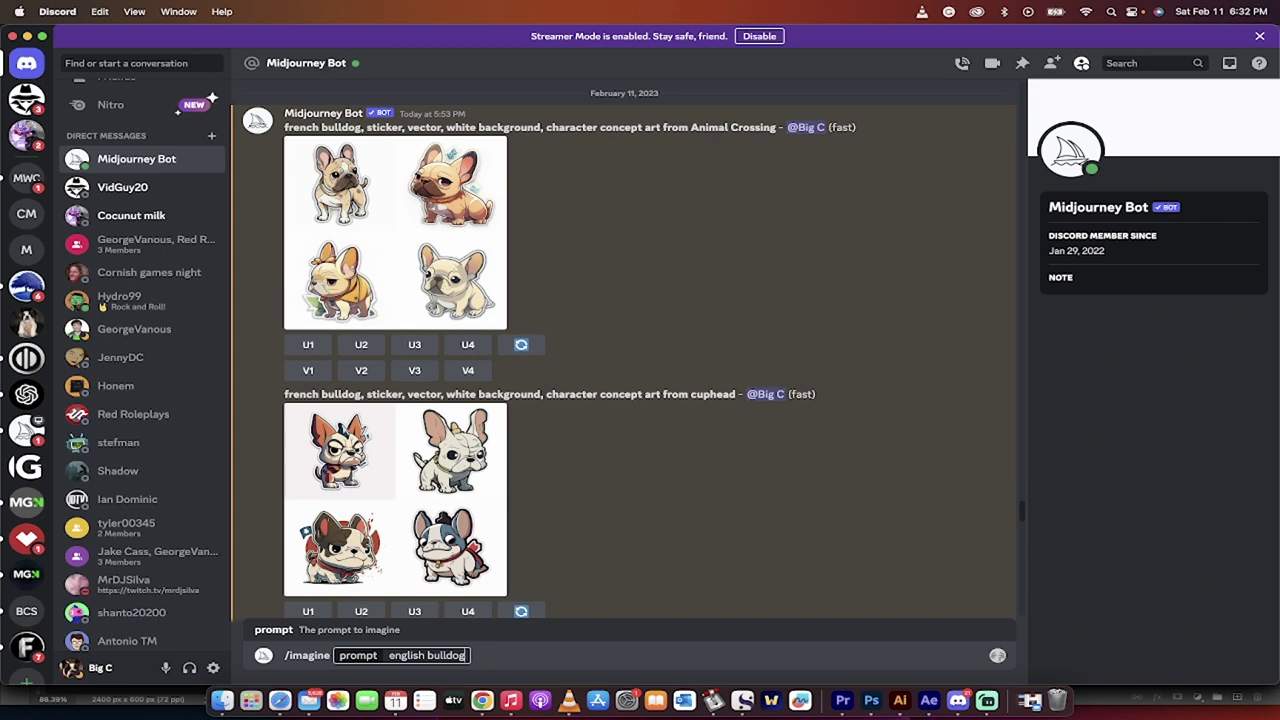
{"action": "type", "text": ", sticker, vector"}
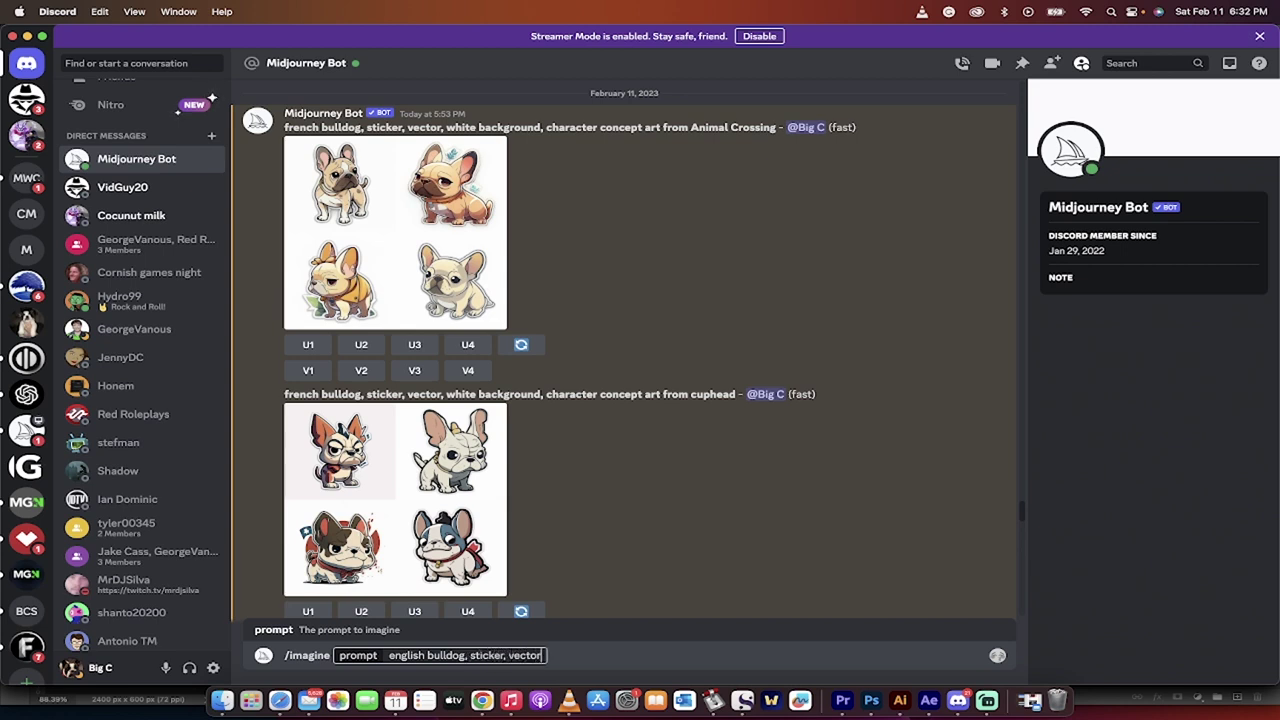
{"action": "type", "text": ", white back"}
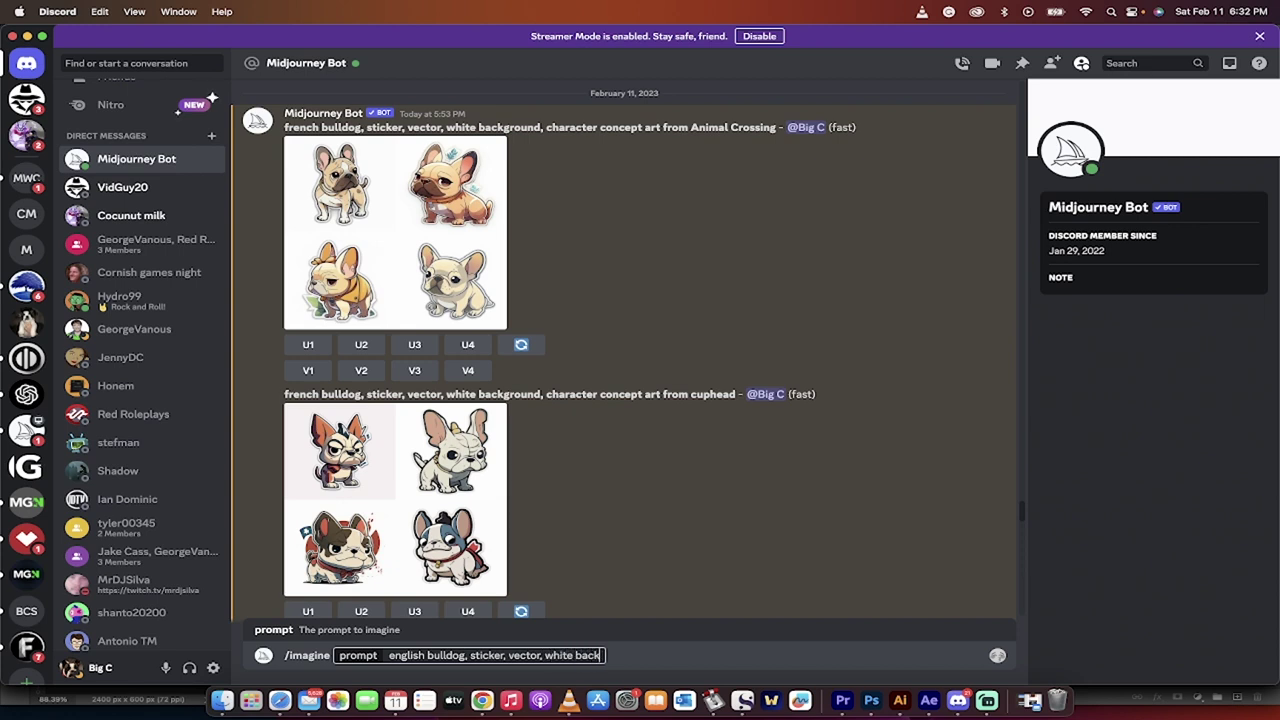
{"action": "type", "text": "ground"}
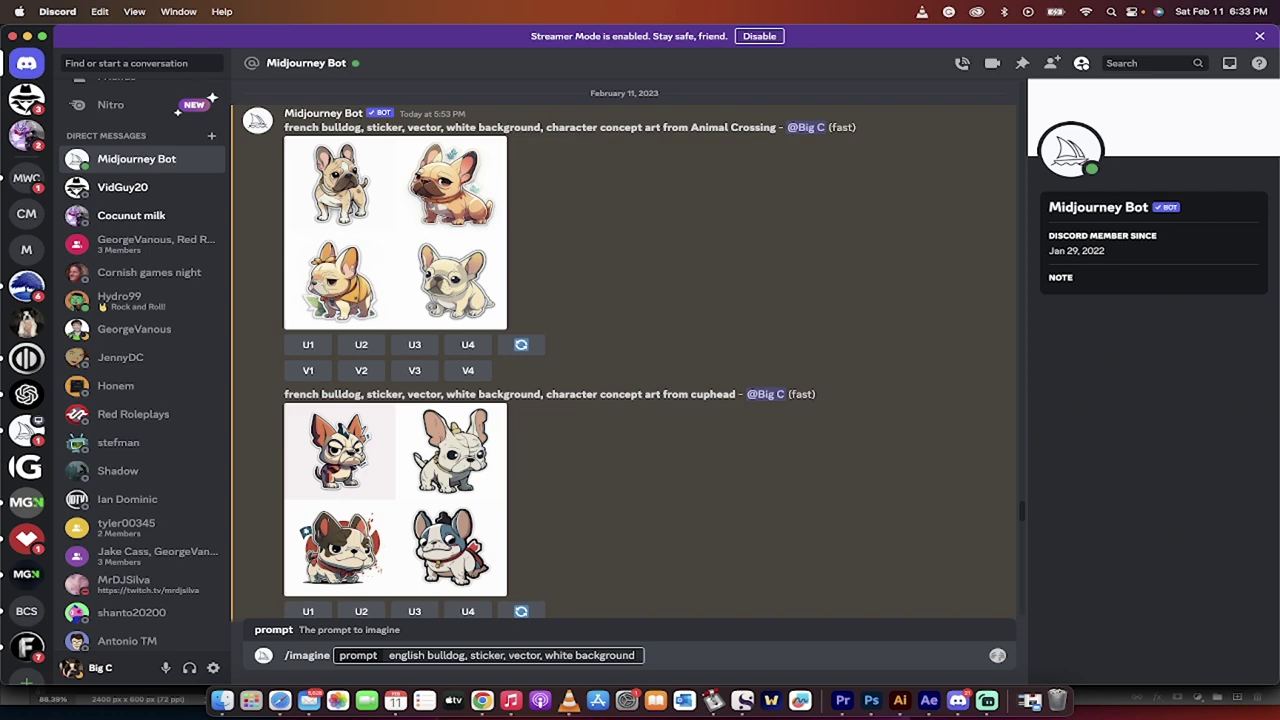
Step: Bring up the Midjourney reference spreadsheet in Chrome and open its Characters sheet
{"action": "left_click", "coordinate": [482, 700]}
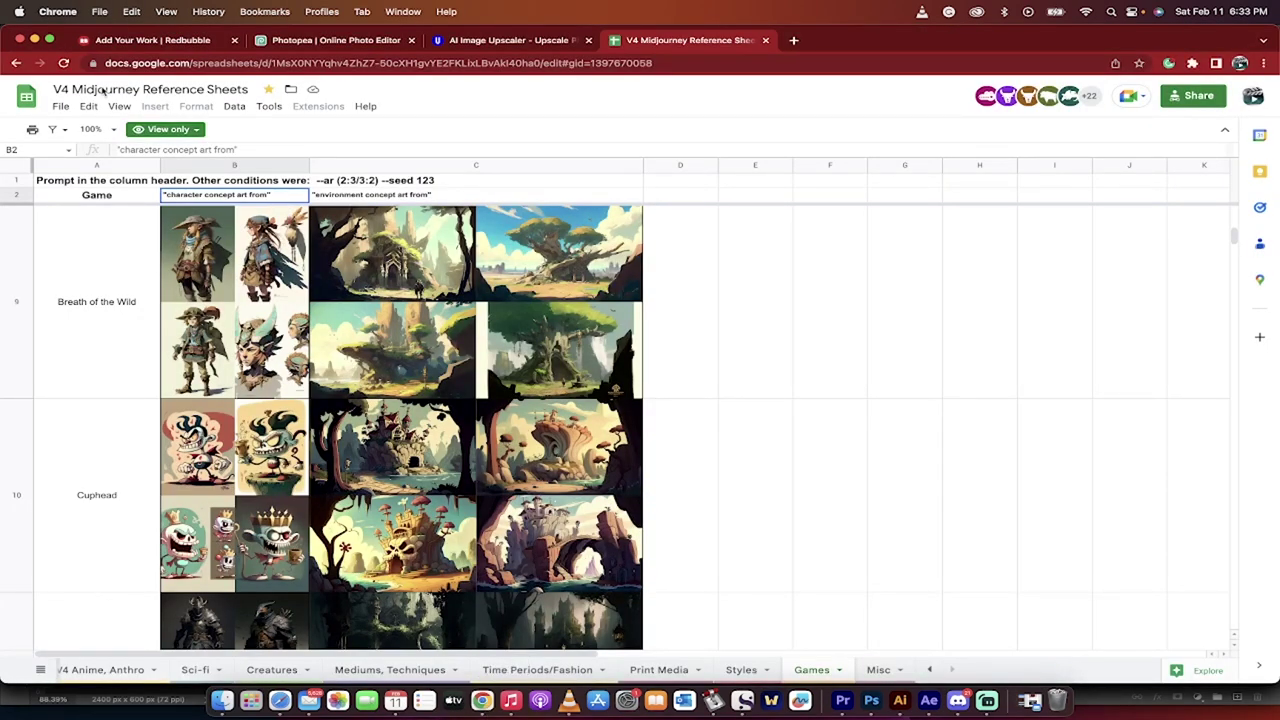
{"action": "scroll", "coordinate": [237, 395], "scroll_direction": "up", "scroll_amount": 2}
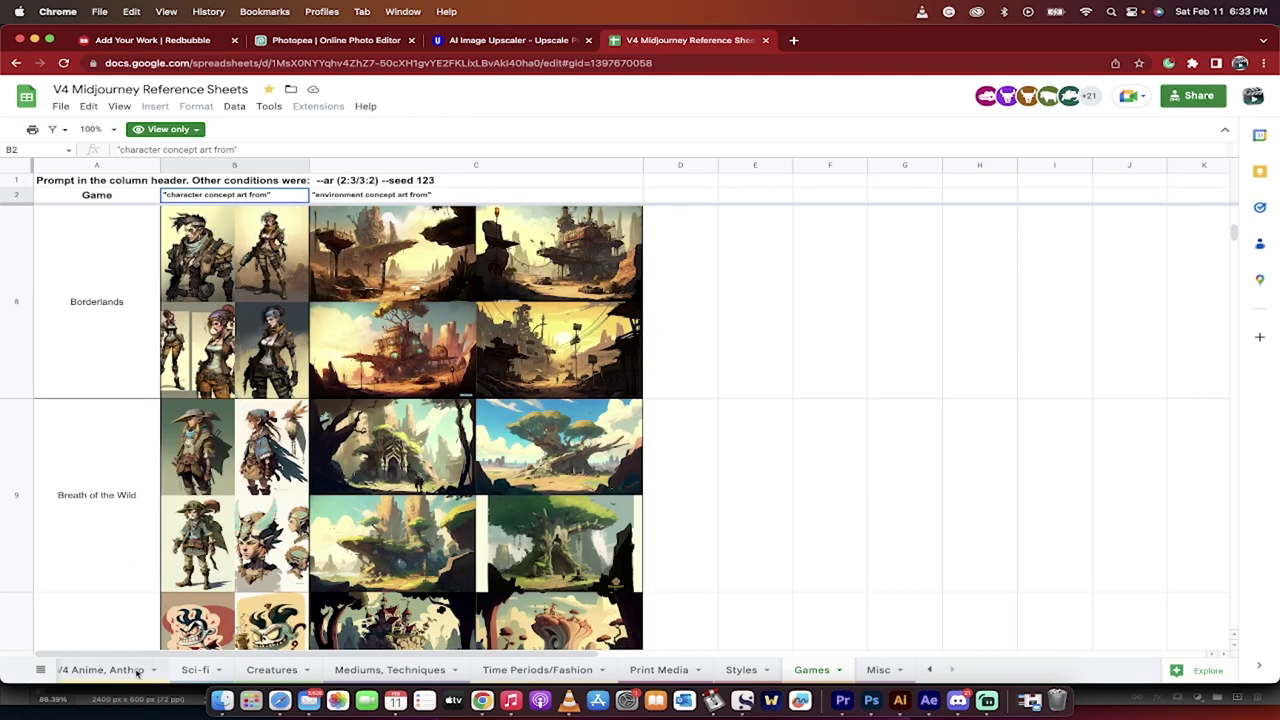
{"action": "scroll", "coordinate": [137, 672], "scroll_direction": "left", "scroll_amount": 3}
{"action": "scroll", "coordinate": [137, 672], "scroll_direction": "left", "scroll_amount": 4}
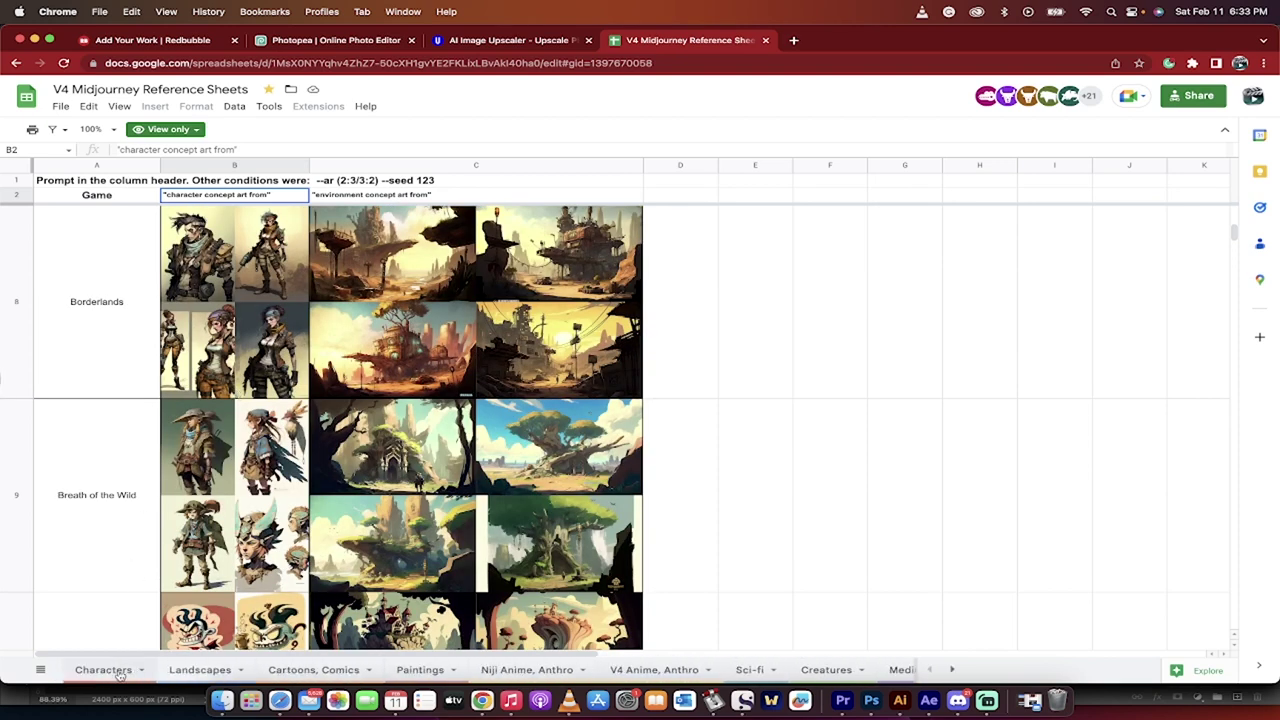
{"action": "left_click", "coordinate": [104, 670]}
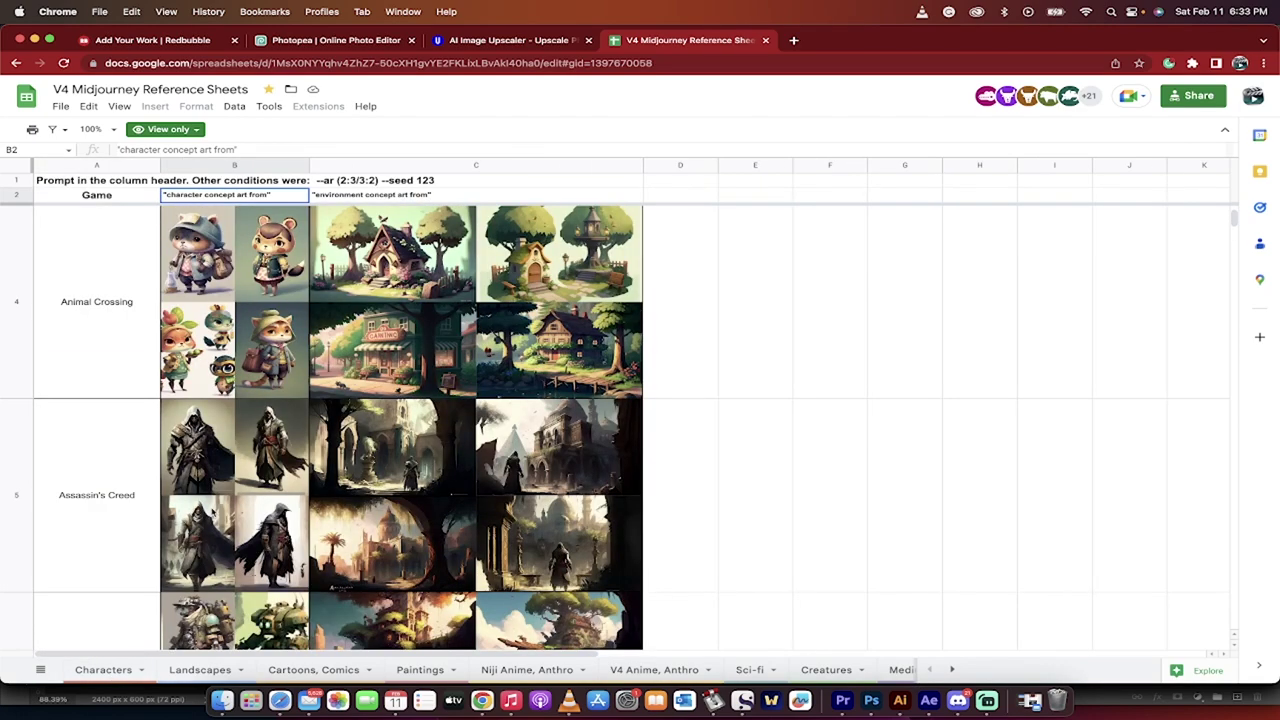
{"action": "left_click", "coordinate": [112, 668]}
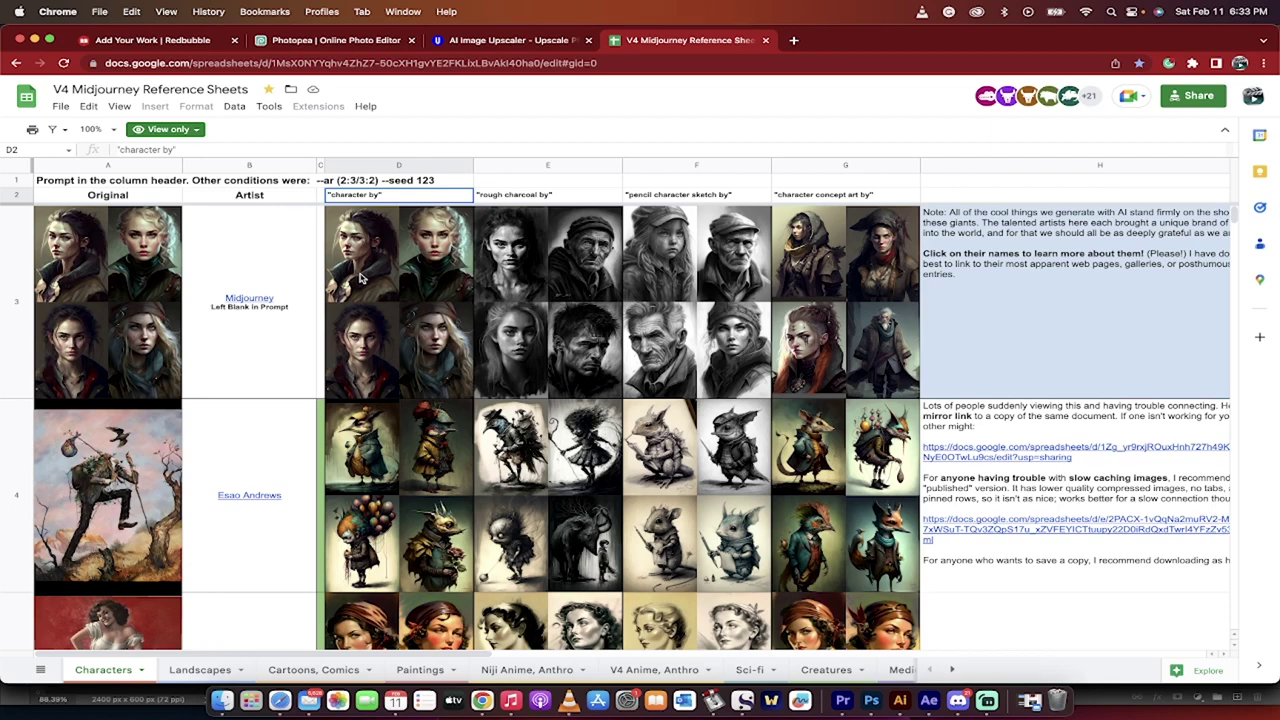
Step: Scroll through the artist rows and select the Esao Andrews cells B4, A4 and D4
{"action": "scroll", "coordinate": [584, 274], "scroll_direction": "right", "scroll_amount": 3}
{"action": "scroll", "coordinate": [584, 274], "scroll_direction": "left", "scroll_amount": 3}
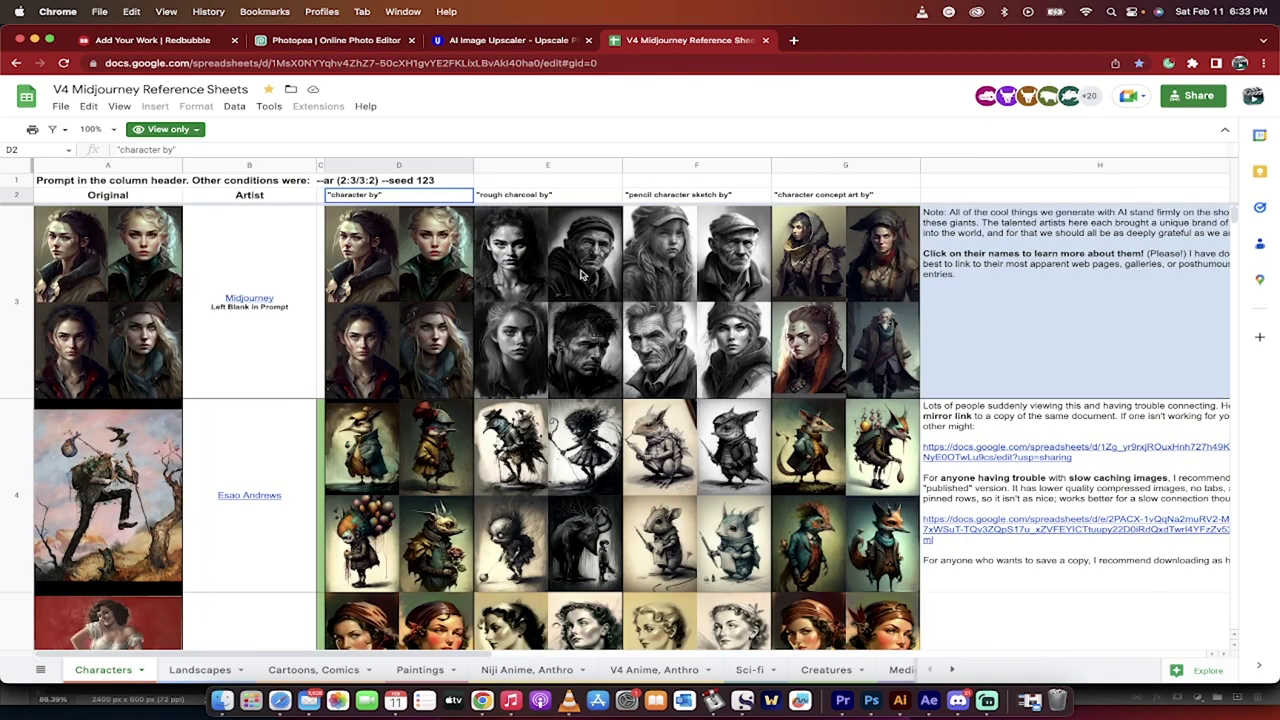
{"action": "scroll", "coordinate": [393, 312], "scroll_direction": "down", "scroll_amount": 3}
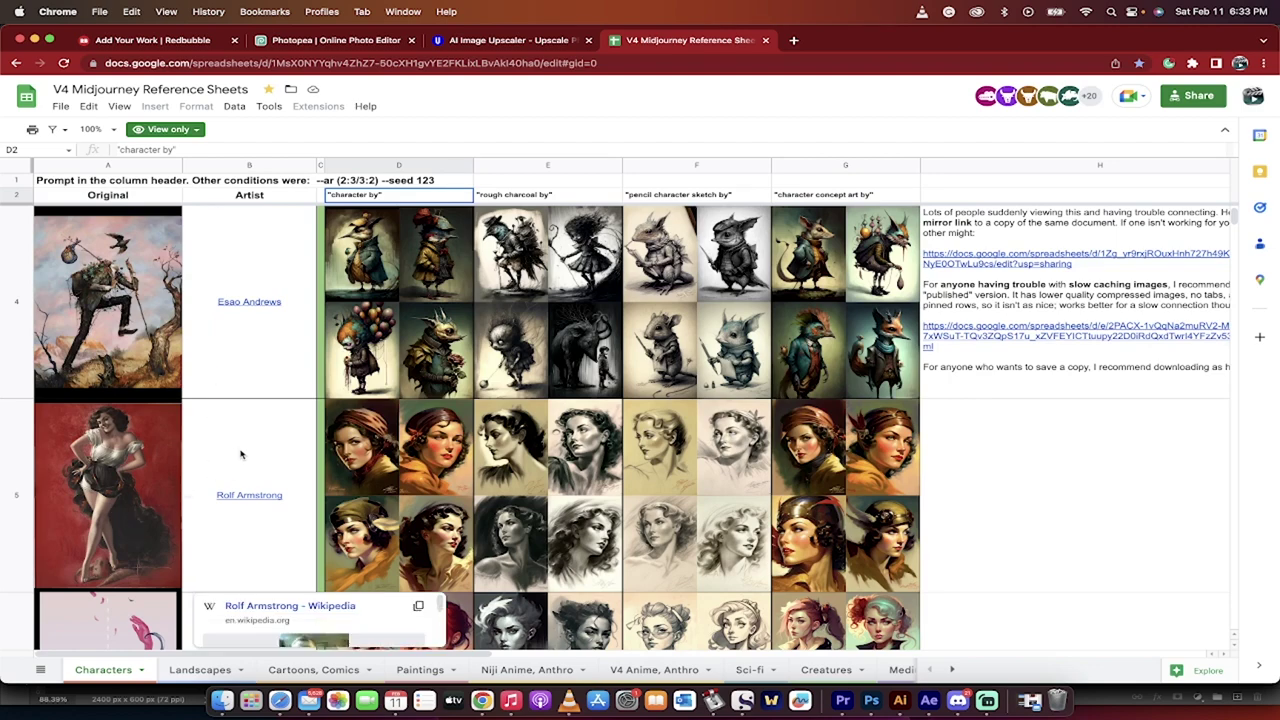
{"action": "scroll", "coordinate": [375, 455], "scroll_direction": "down", "scroll_amount": 6}
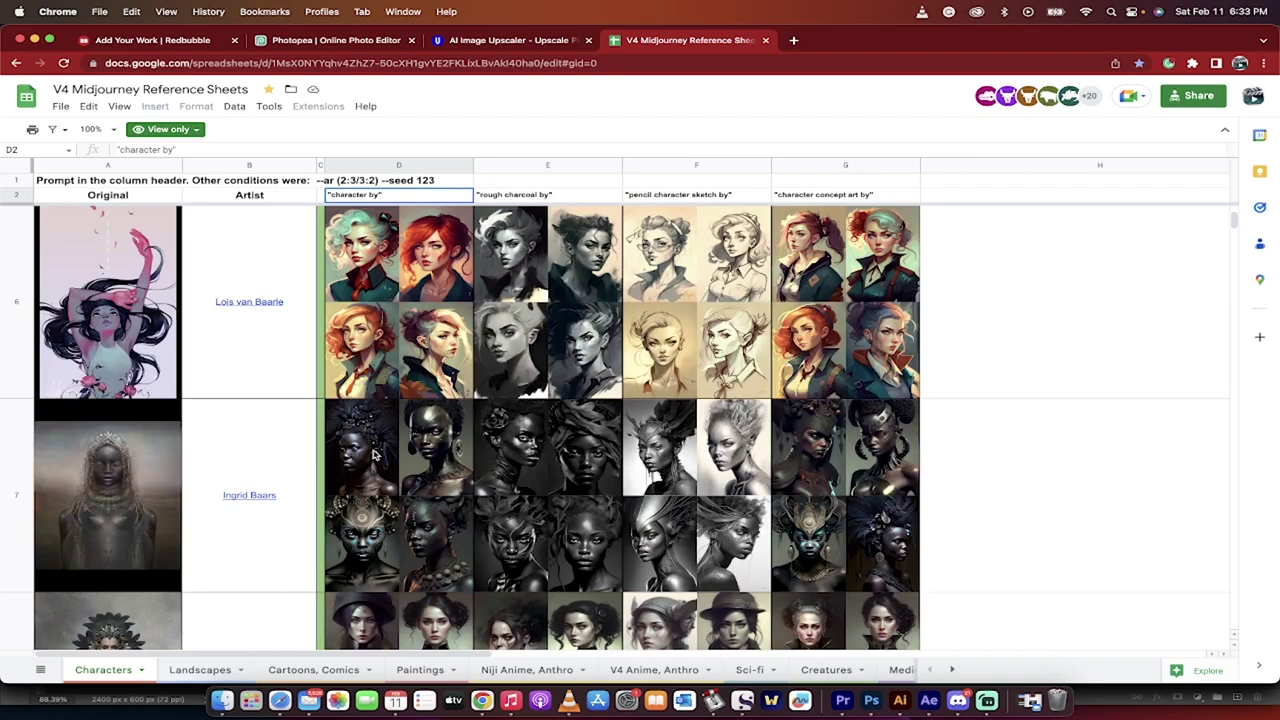
{"action": "scroll", "coordinate": [375, 455], "scroll_direction": "down", "scroll_amount": 6}
{"action": "scroll", "coordinate": [375, 455], "scroll_direction": "down", "scroll_amount": 6}
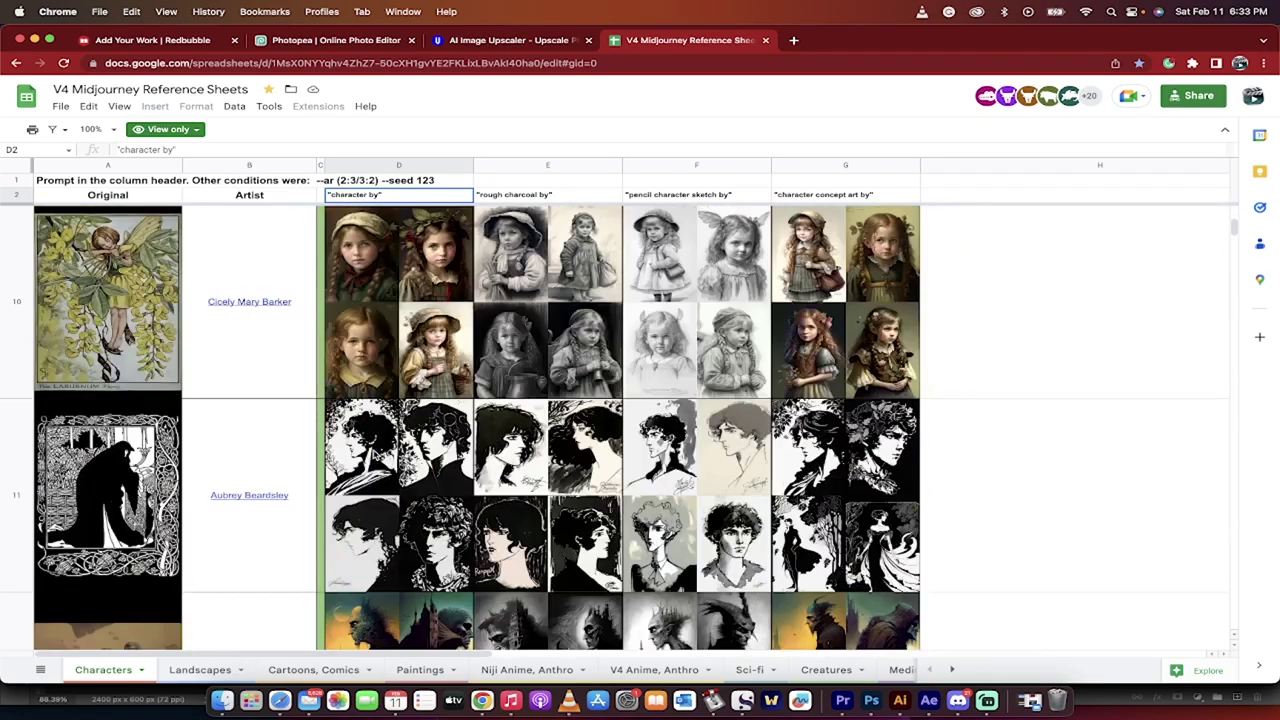
{"action": "mouse_move", "coordinate": [200, 503]}
{"action": "scroll", "coordinate": [236, 419], "scroll_direction": "down", "scroll_amount": 6}
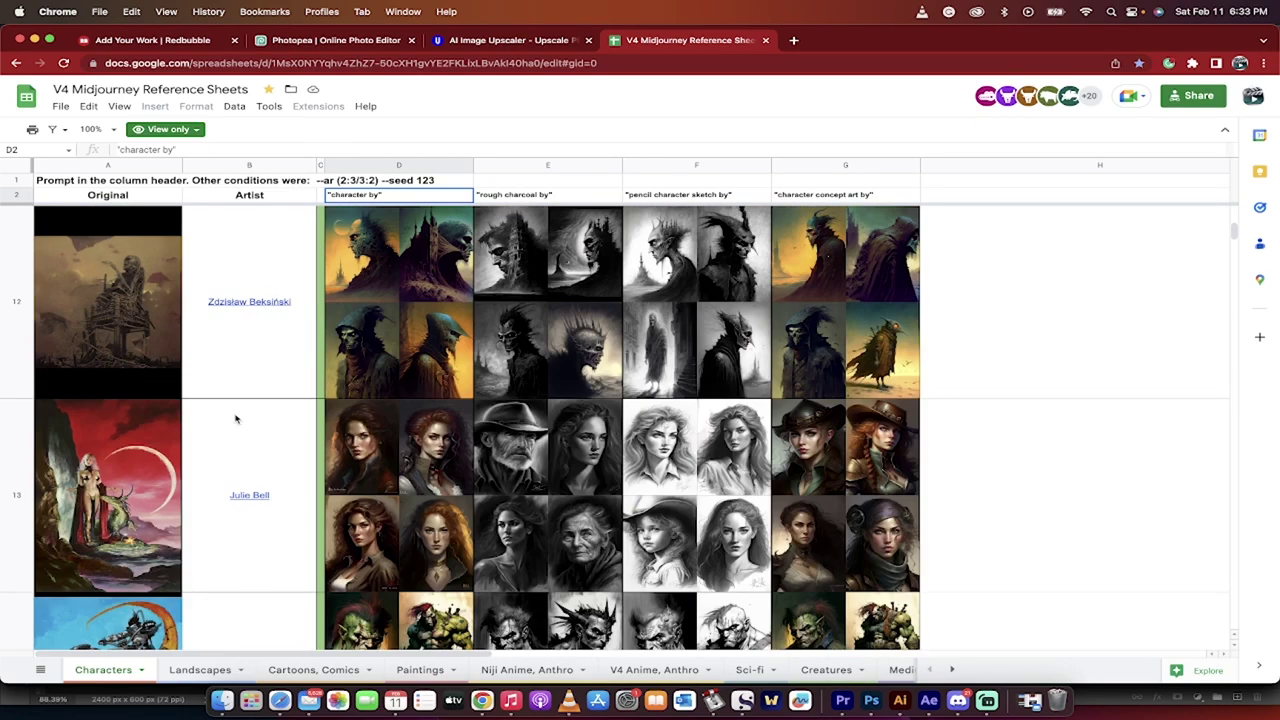
{"action": "scroll", "coordinate": [236, 419], "scroll_direction": "down", "scroll_amount": 9}
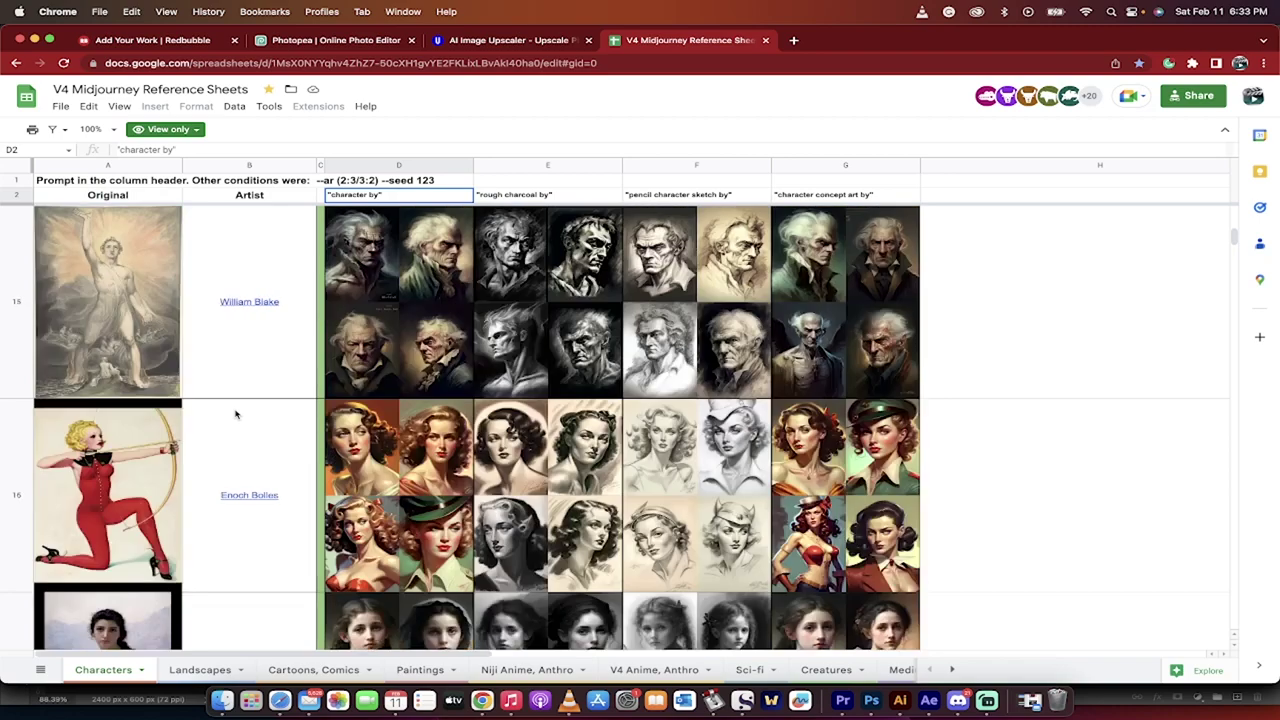
{"action": "scroll", "coordinate": [238, 425], "scroll_direction": "down", "scroll_amount": 6}
{"action": "scroll", "coordinate": [242, 435], "scroll_direction": "up", "scroll_amount": 20}
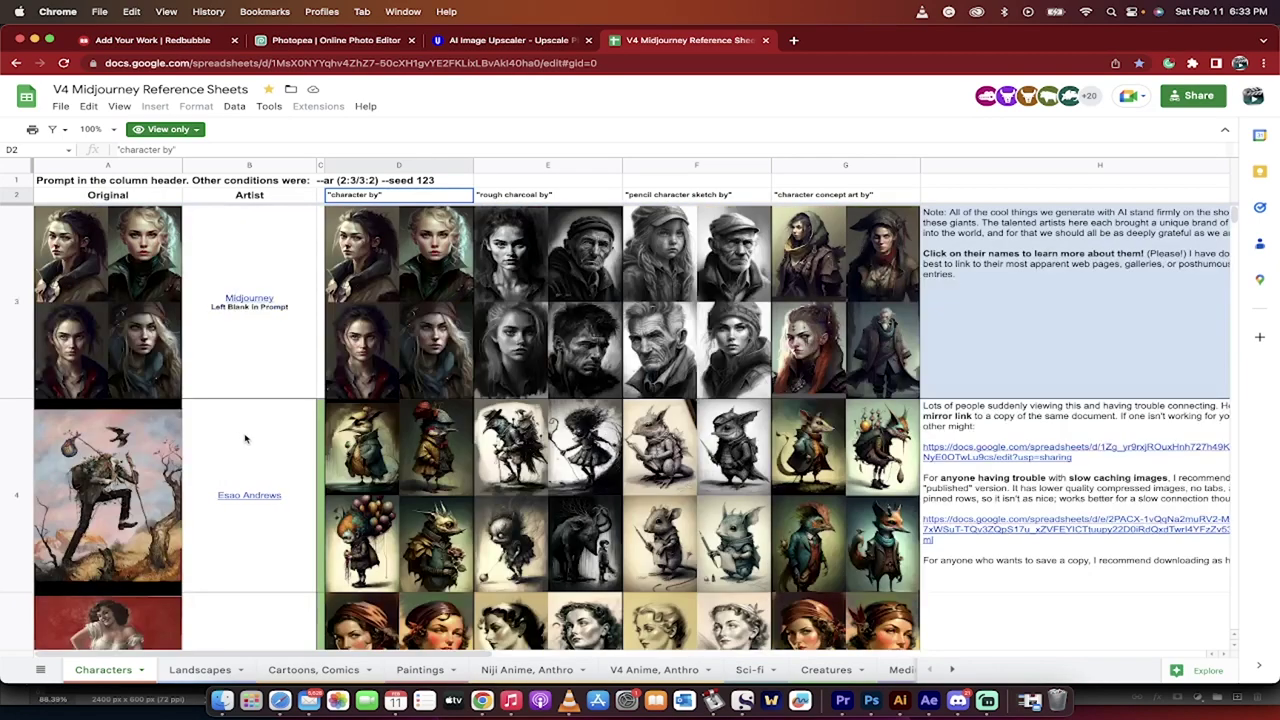
{"action": "left_click", "coordinate": [248, 453]}
{"action": "left_click", "coordinate": [152, 476]}
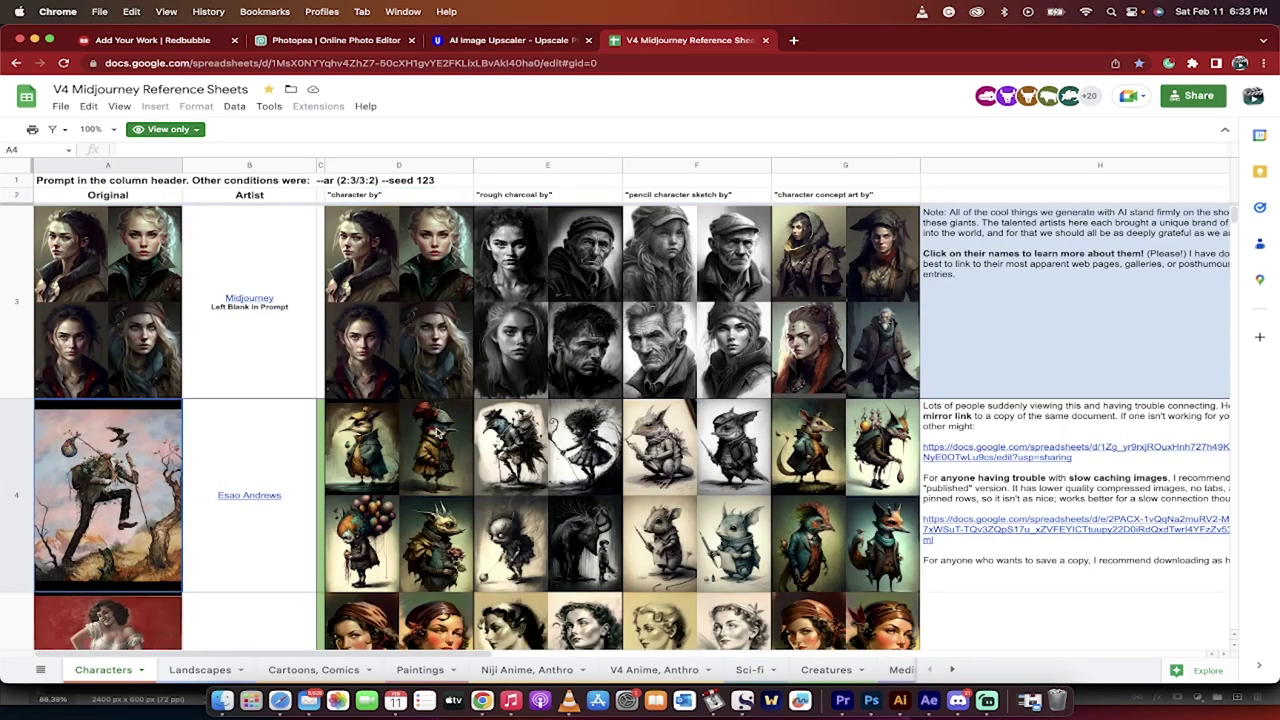
{"action": "left_click", "coordinate": [420, 456]}
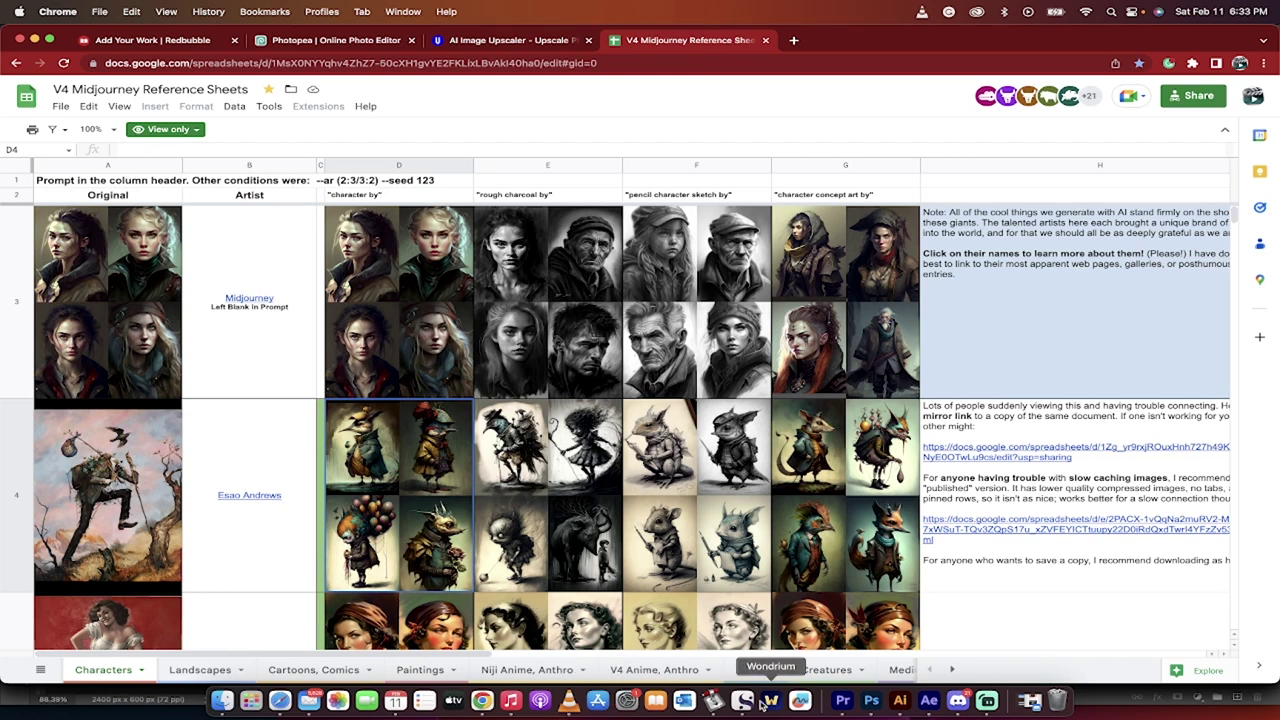
Step: Back in Discord, scroll the earlier bulldog grids and inspect the esao andrews grid enlarged
{"action": "left_click", "coordinate": [957, 700]}
{"action": "scroll", "coordinate": [436, 262], "scroll_direction": "up", "scroll_amount": 1}
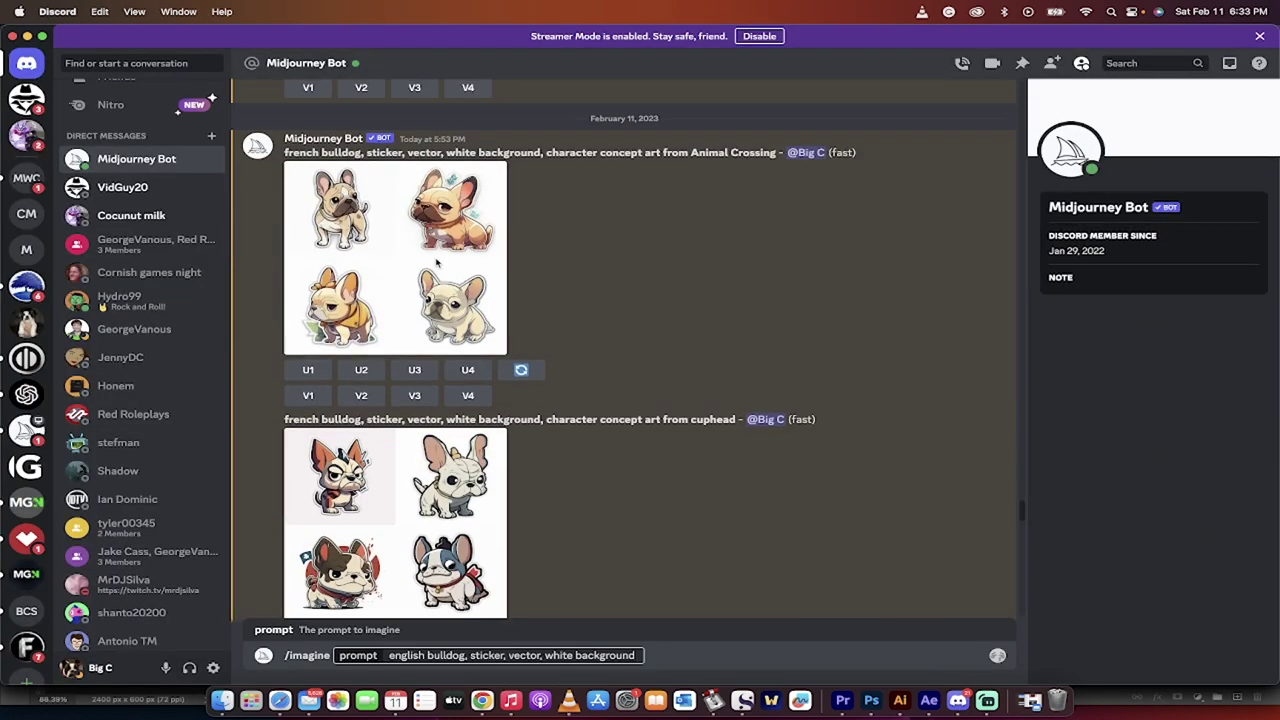
{"action": "scroll", "coordinate": [440, 265], "scroll_direction": "down", "scroll_amount": 4}
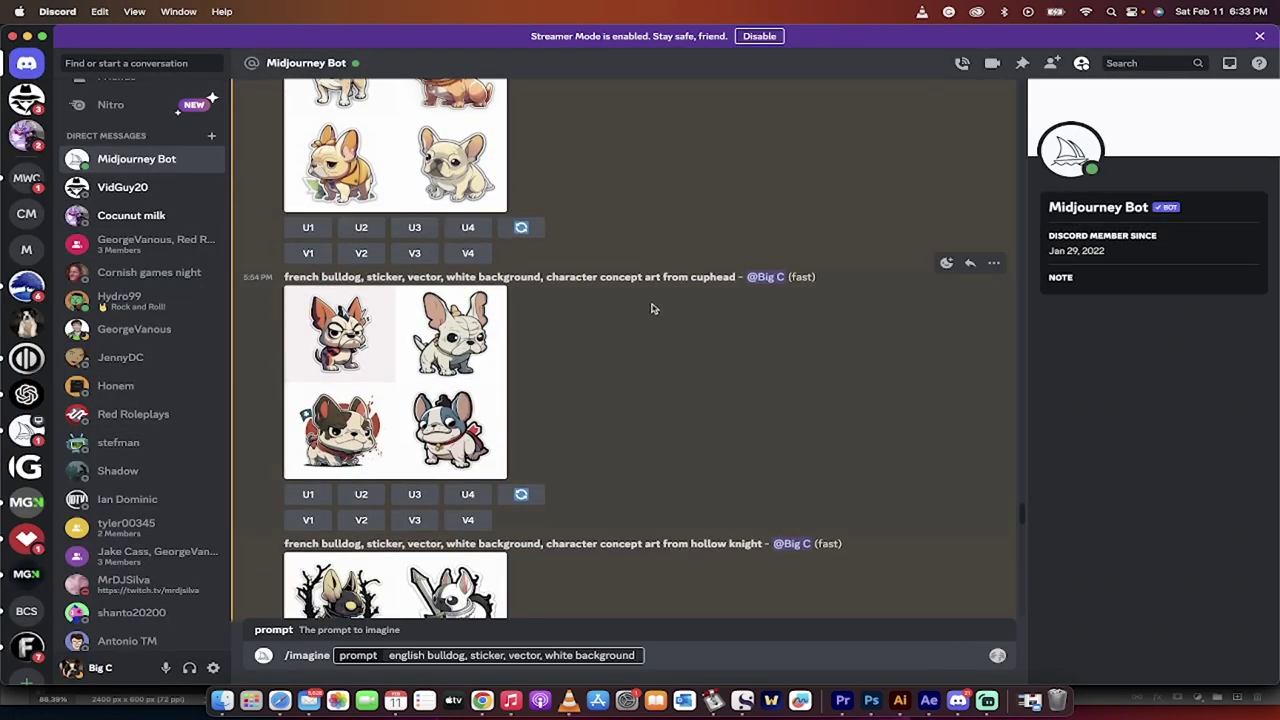
{"action": "scroll", "coordinate": [486, 457], "scroll_direction": "up", "scroll_amount": 10}
{"action": "scroll", "coordinate": [470, 400], "scroll_direction": "down", "scroll_amount": 15}
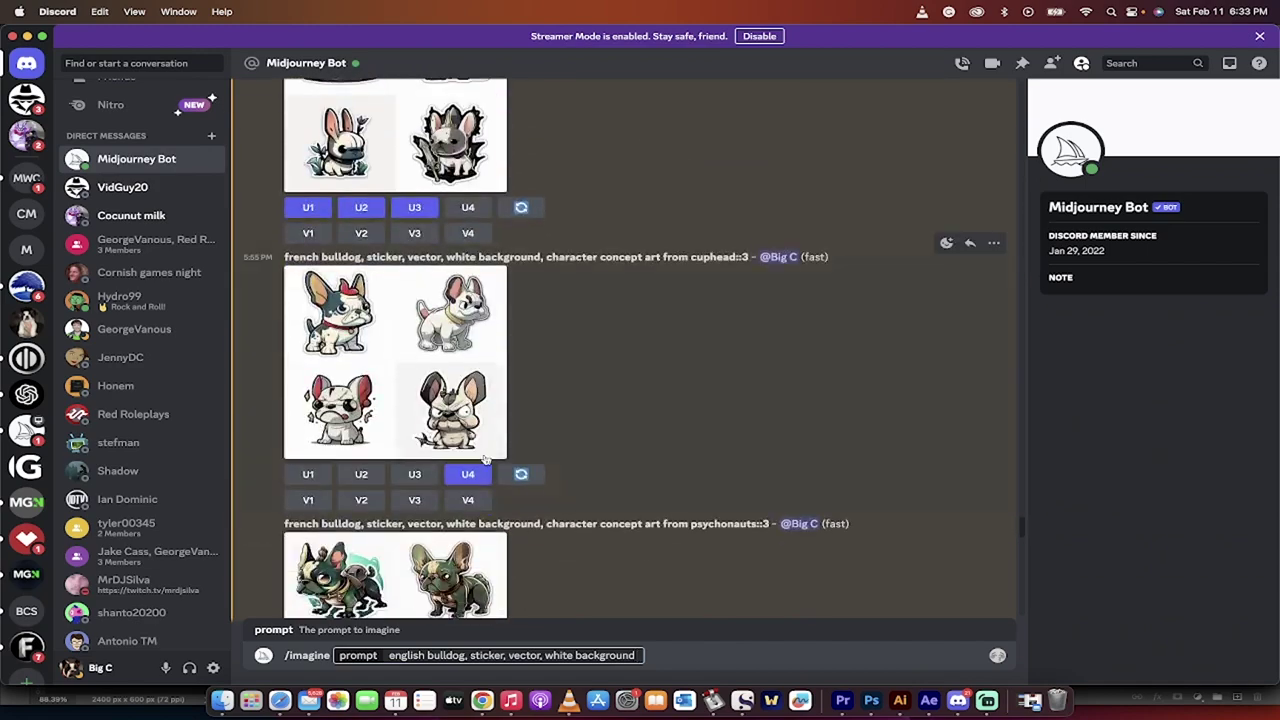
{"action": "scroll", "coordinate": [463, 367], "scroll_direction": "down", "scroll_amount": 10}
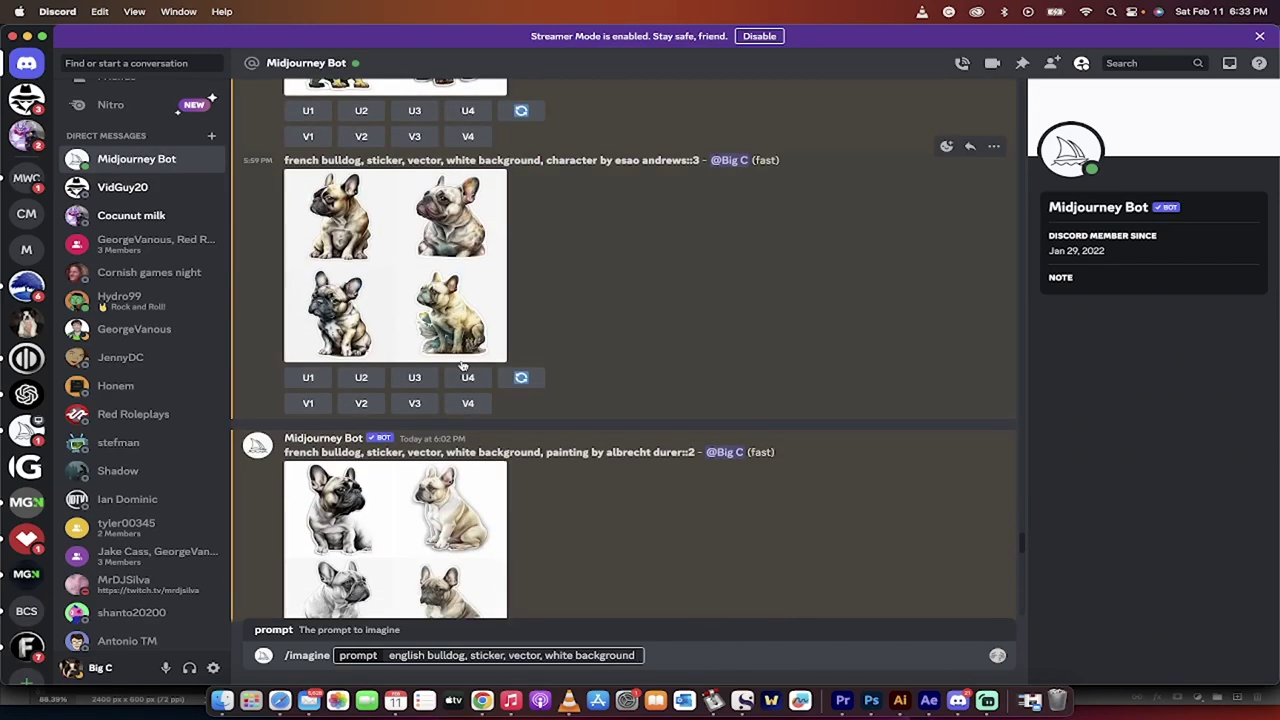
{"action": "left_click", "coordinate": [417, 302]}
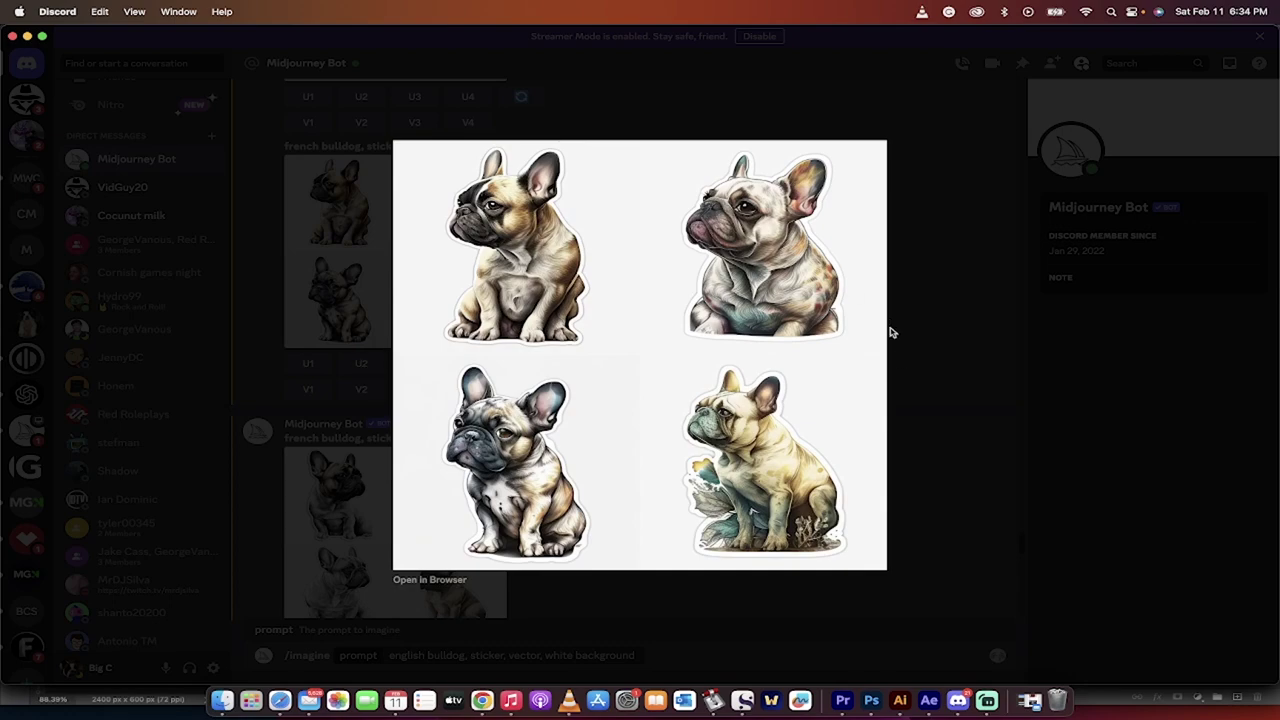
{"action": "left_click", "coordinate": [905, 374]}
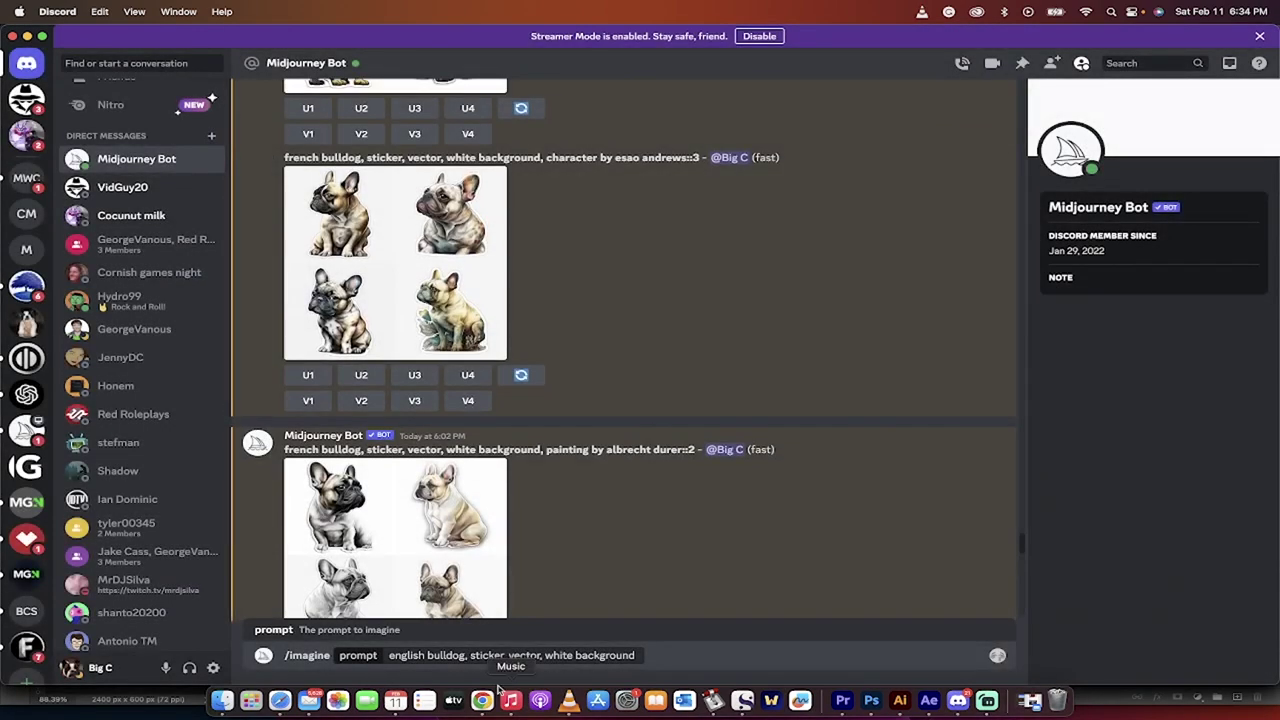
Step: Bring the reference spreadsheet forward and switch to its Games sheet
{"action": "left_click", "coordinate": [482, 700]}
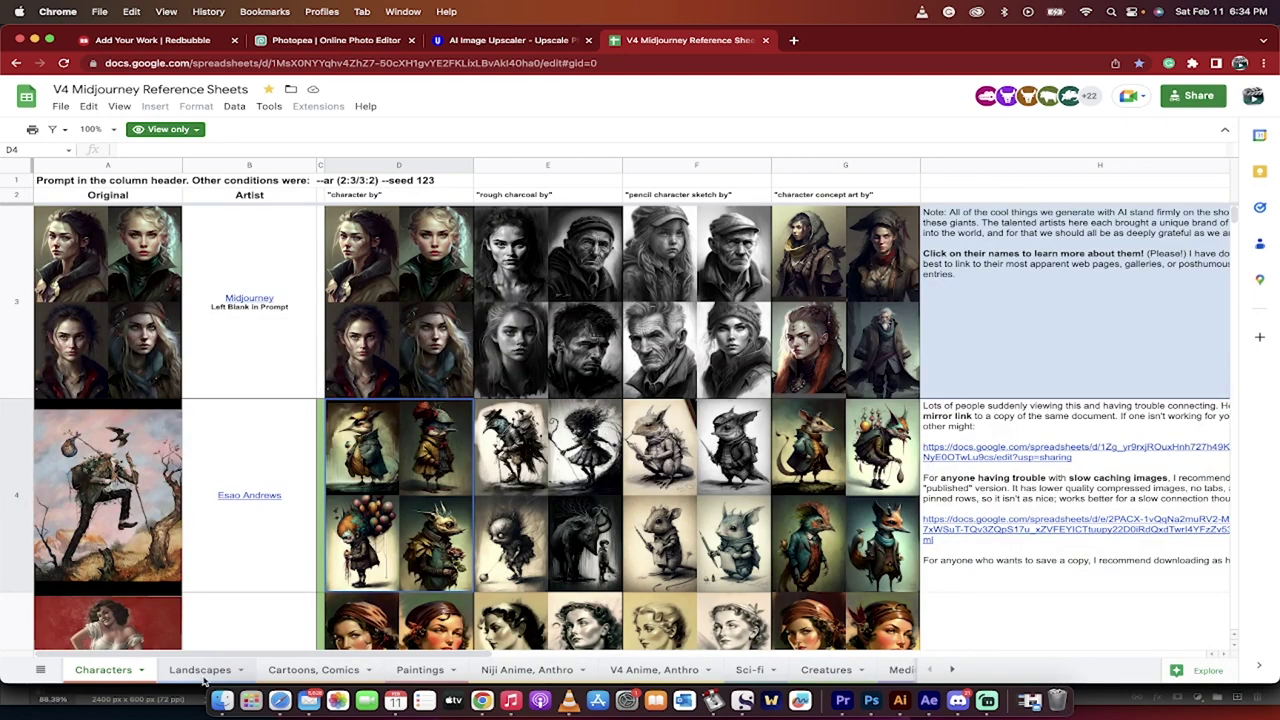
{"action": "scroll", "coordinate": [253, 677], "scroll_direction": "right", "scroll_amount": 10}
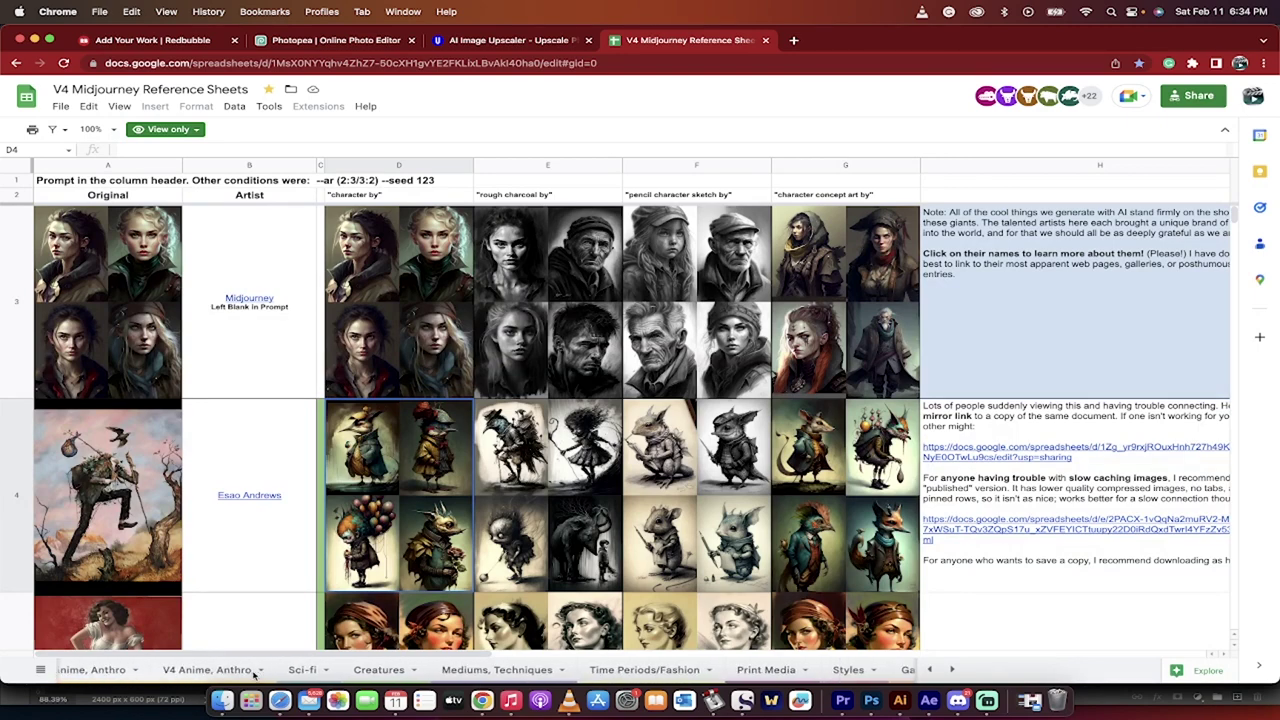
{"action": "left_click", "coordinate": [810, 670]}
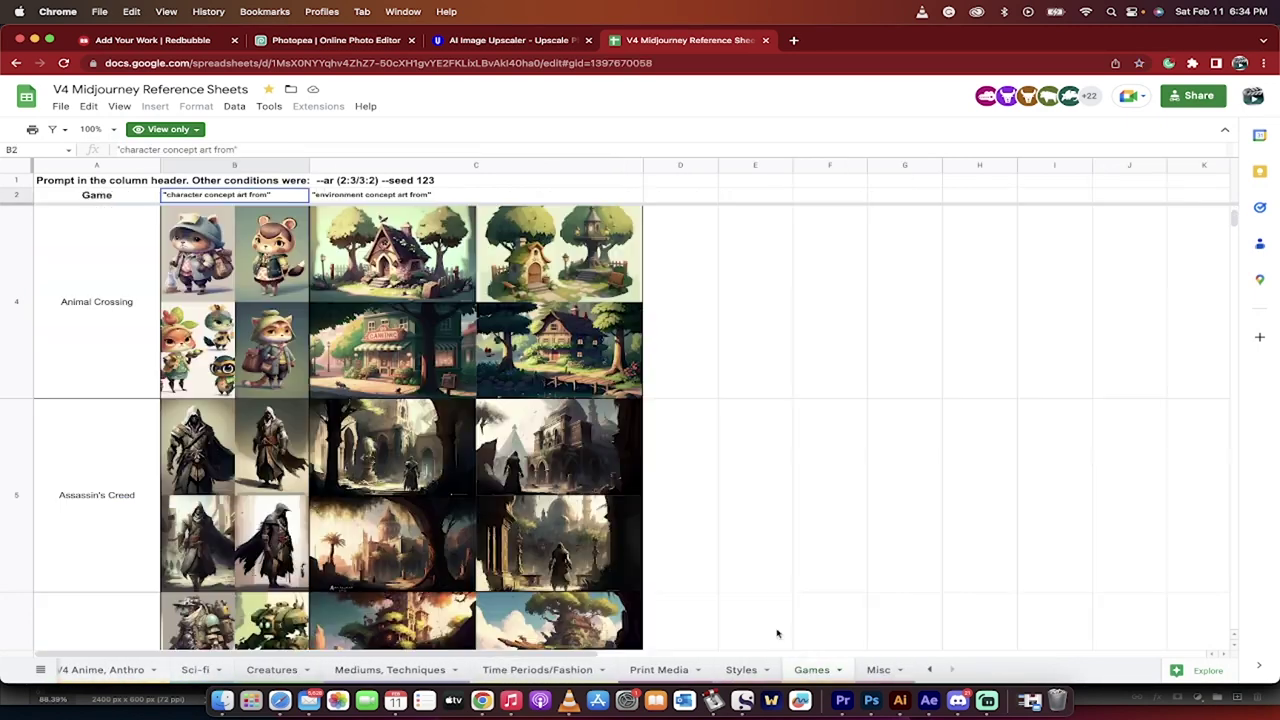
Step: Scroll down the Games sheet's concept-art comparisons to the Hollow Knight row
{"action": "scroll", "coordinate": [400, 420], "scroll_direction": "up", "scroll_amount": 2}
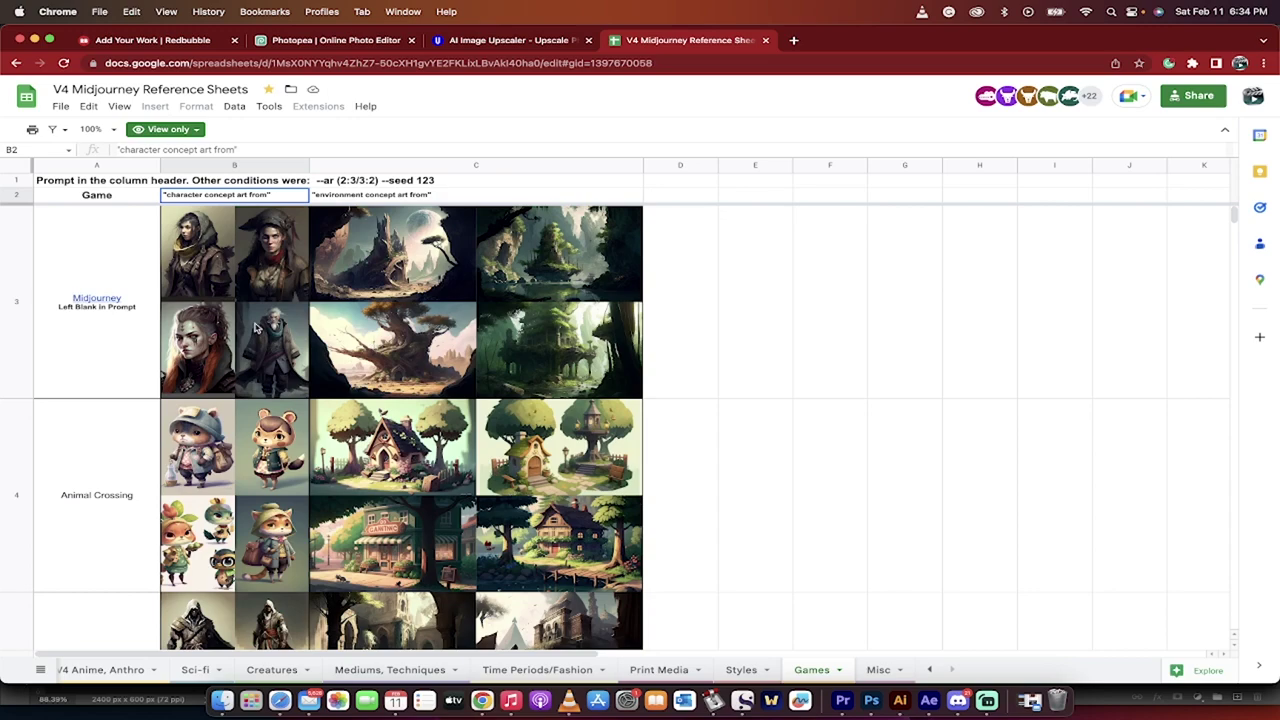
{"action": "scroll", "coordinate": [371, 343], "scroll_direction": "down", "scroll_amount": 2}
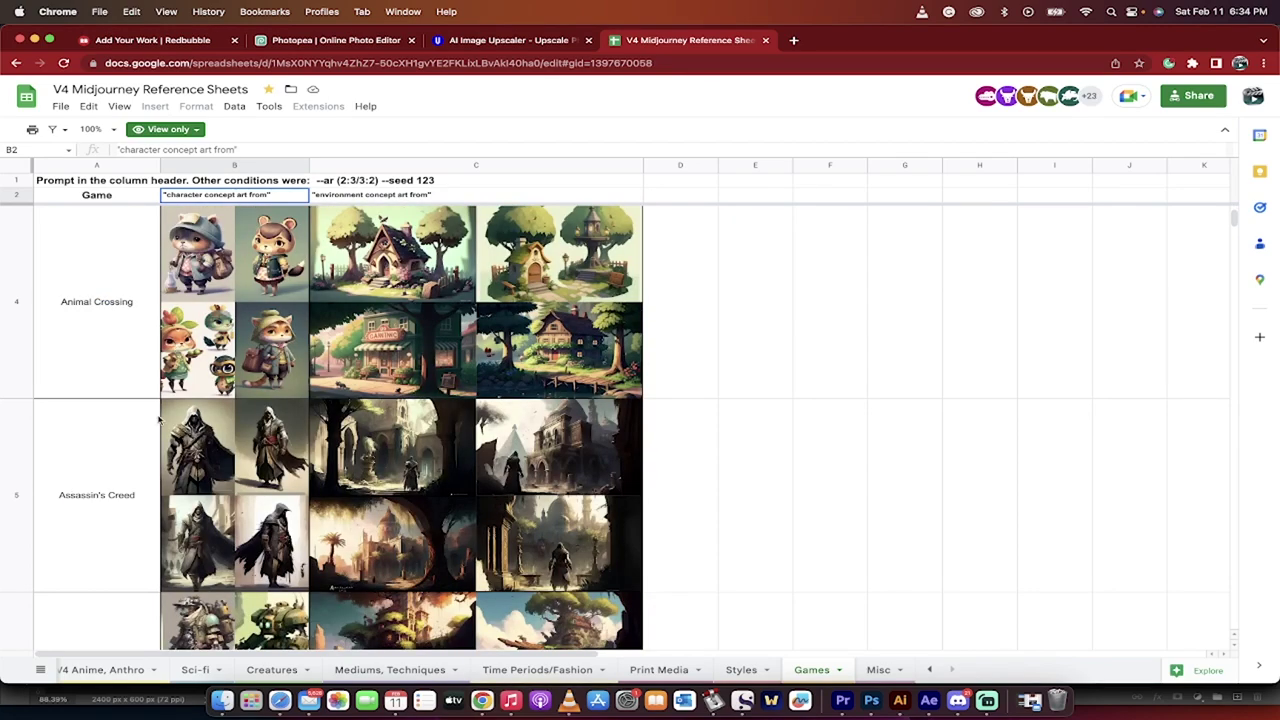
{"action": "scroll", "coordinate": [151, 458], "scroll_direction": "down", "scroll_amount": 2}
{"action": "scroll", "coordinate": [151, 458], "scroll_direction": "up", "scroll_amount": 1}
{"action": "scroll", "coordinate": [151, 458], "scroll_direction": "down", "scroll_amount": 3}
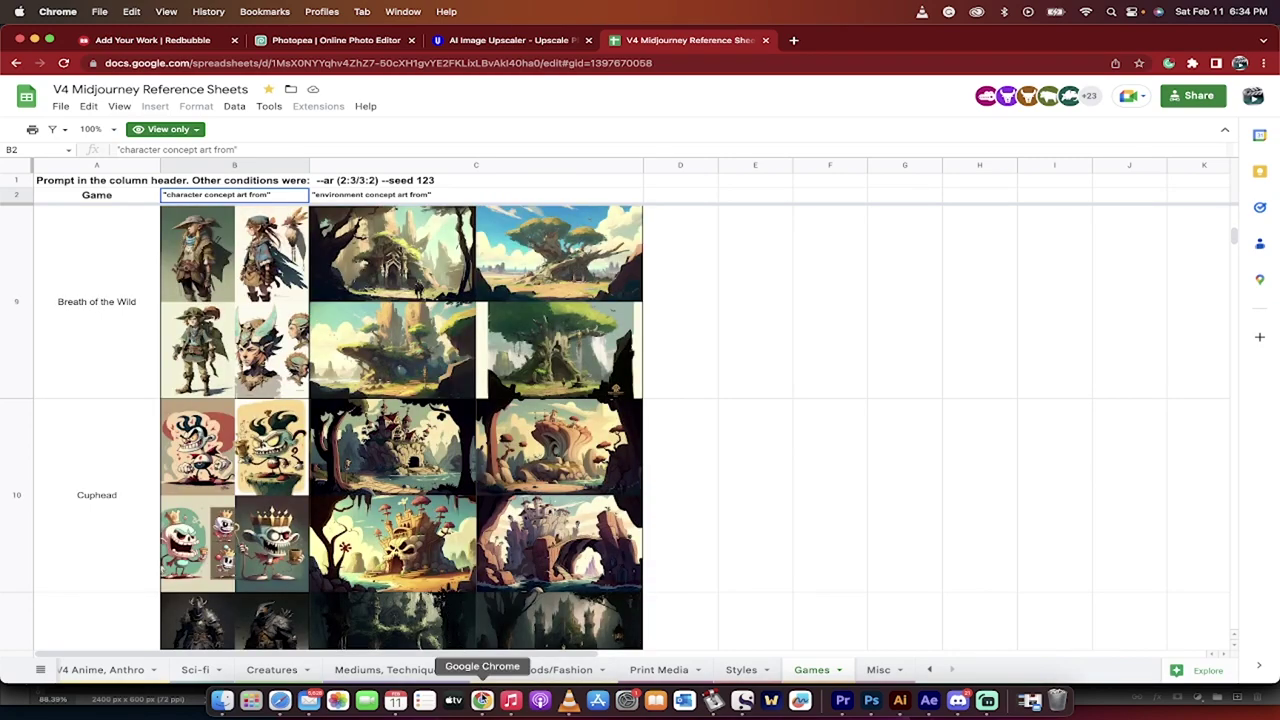
{"action": "scroll", "coordinate": [419, 504], "scroll_direction": "down", "scroll_amount": 1}
{"action": "scroll", "coordinate": [419, 504], "scroll_direction": "up", "scroll_amount": 1}
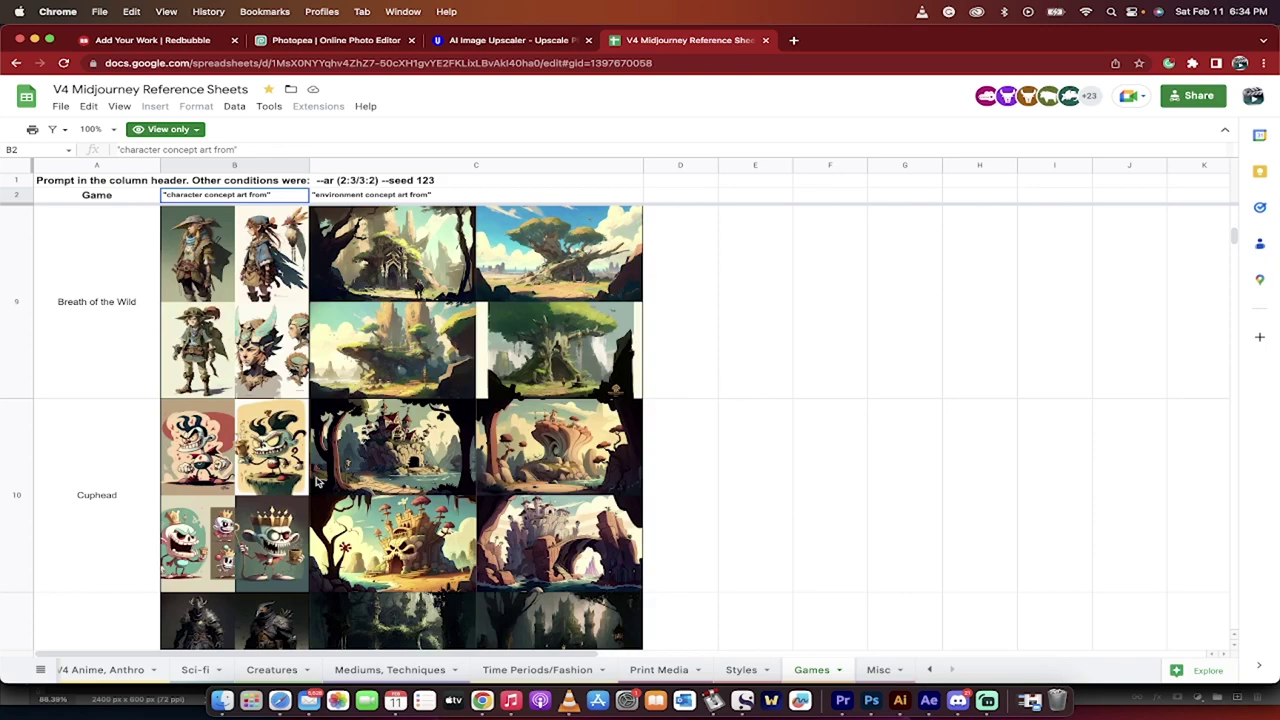
{"action": "scroll", "coordinate": [316, 484], "scroll_direction": "down", "scroll_amount": 1}
{"action": "scroll", "coordinate": [316, 484], "scroll_direction": "down", "scroll_amount": 8}
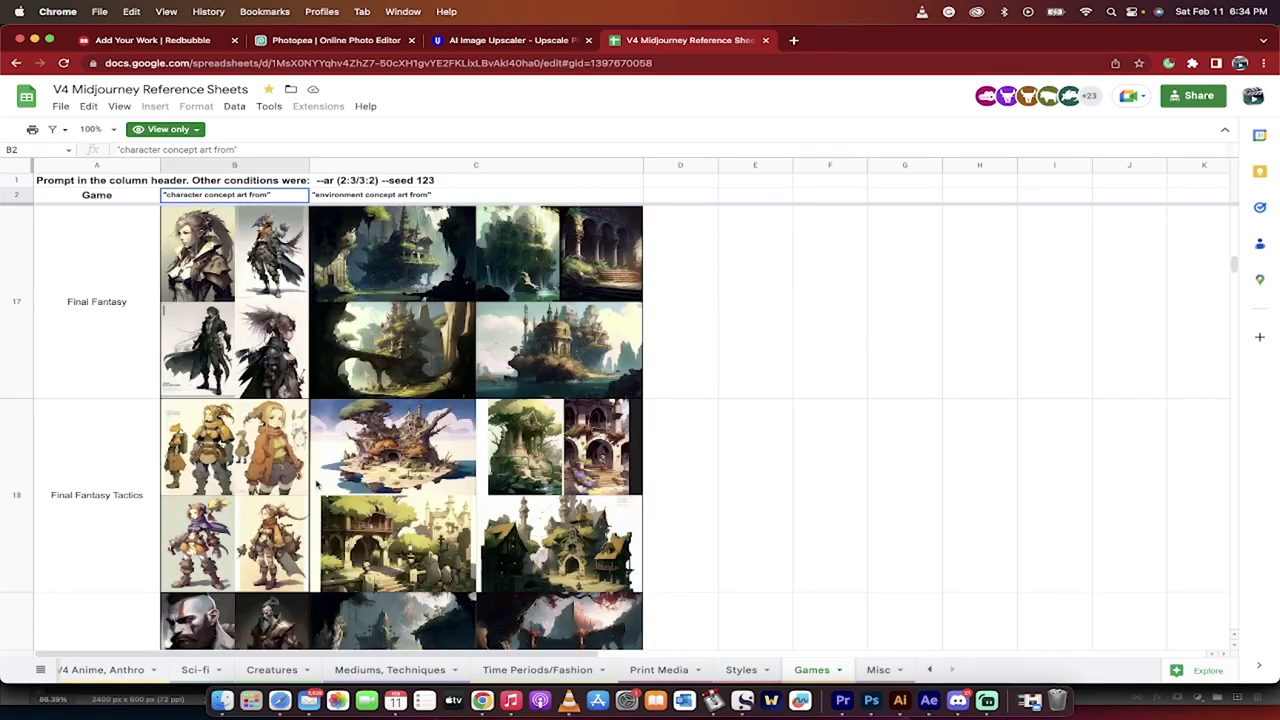
{"action": "scroll", "coordinate": [316, 484], "scroll_direction": "down", "scroll_amount": 6}
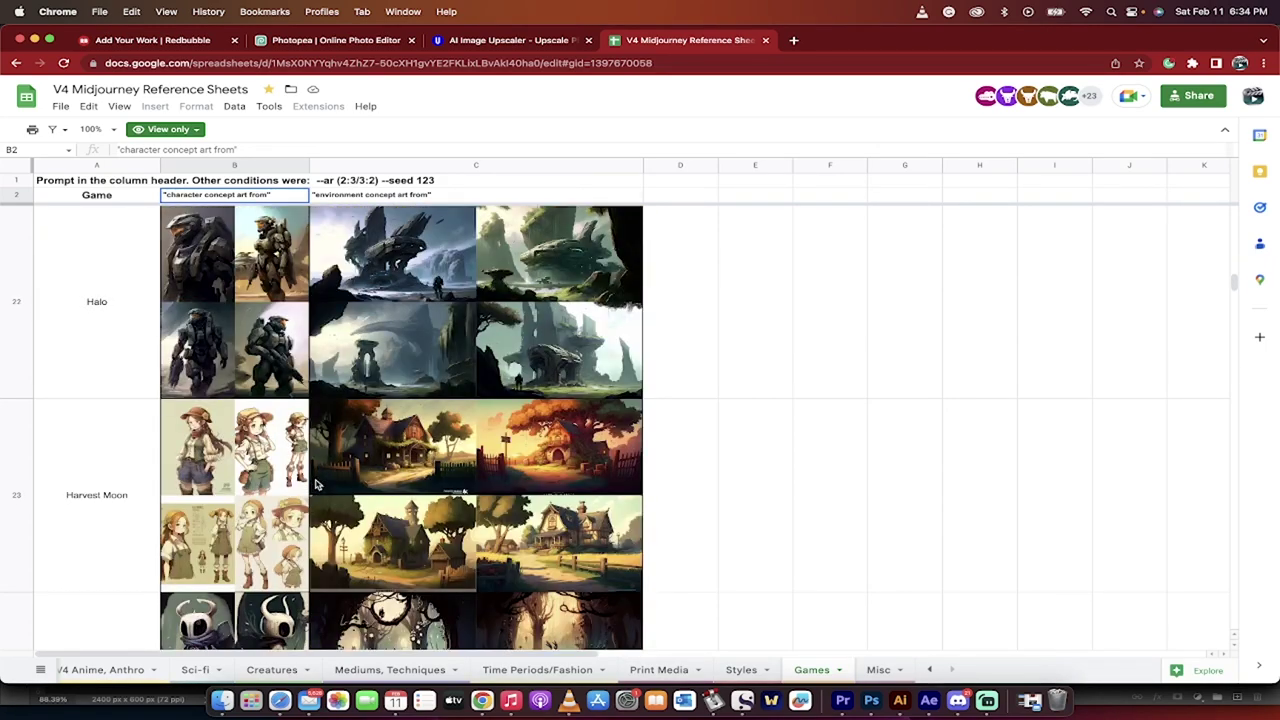
{"action": "scroll", "coordinate": [316, 484], "scroll_direction": "up", "scroll_amount": 1}
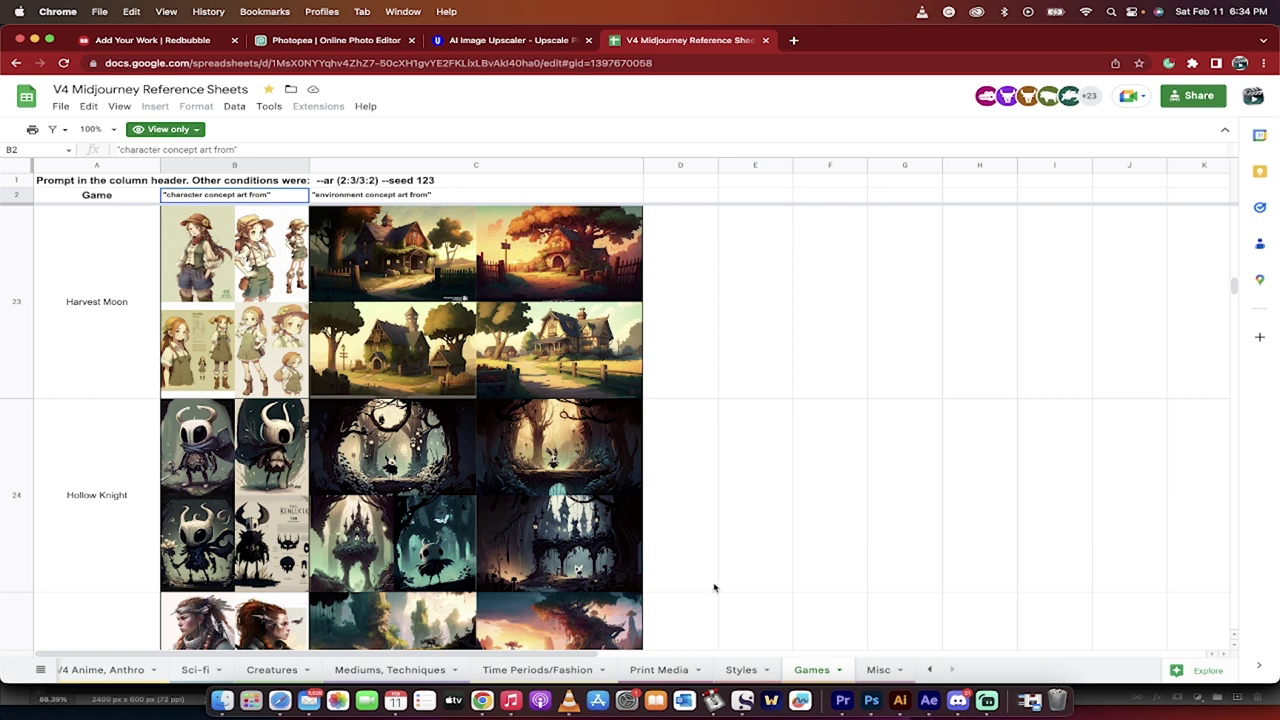
Step: Append 'character concept art from Hollow Knight' to the imagine prompt and send it
{"action": "left_click", "coordinate": [957, 700]}
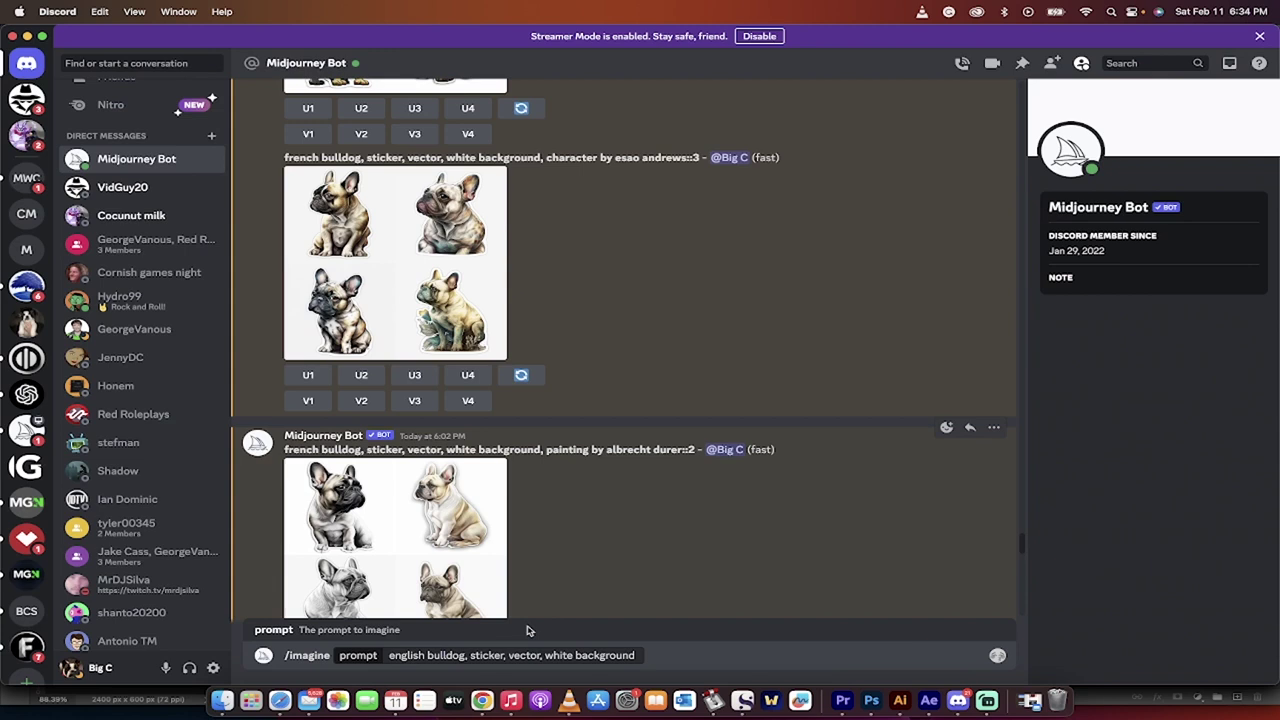
{"action": "left_click", "coordinate": [641, 660]}
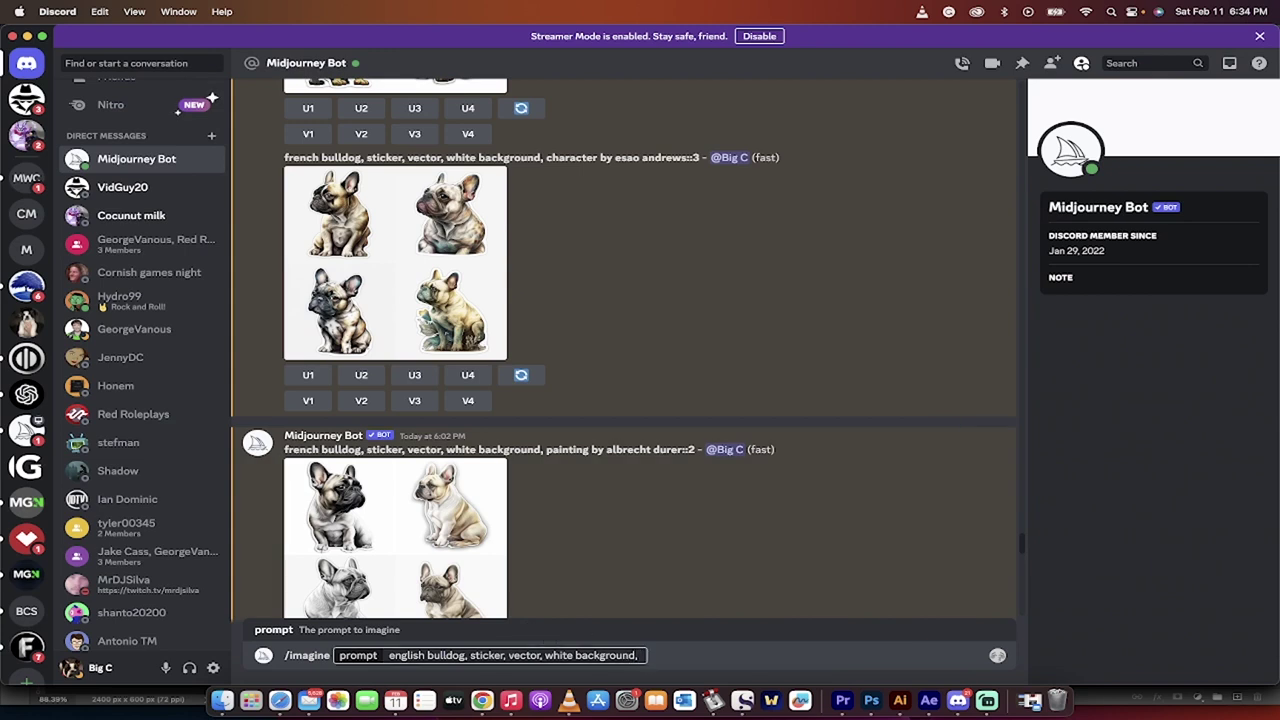
{"action": "type", "text": "character concept"}
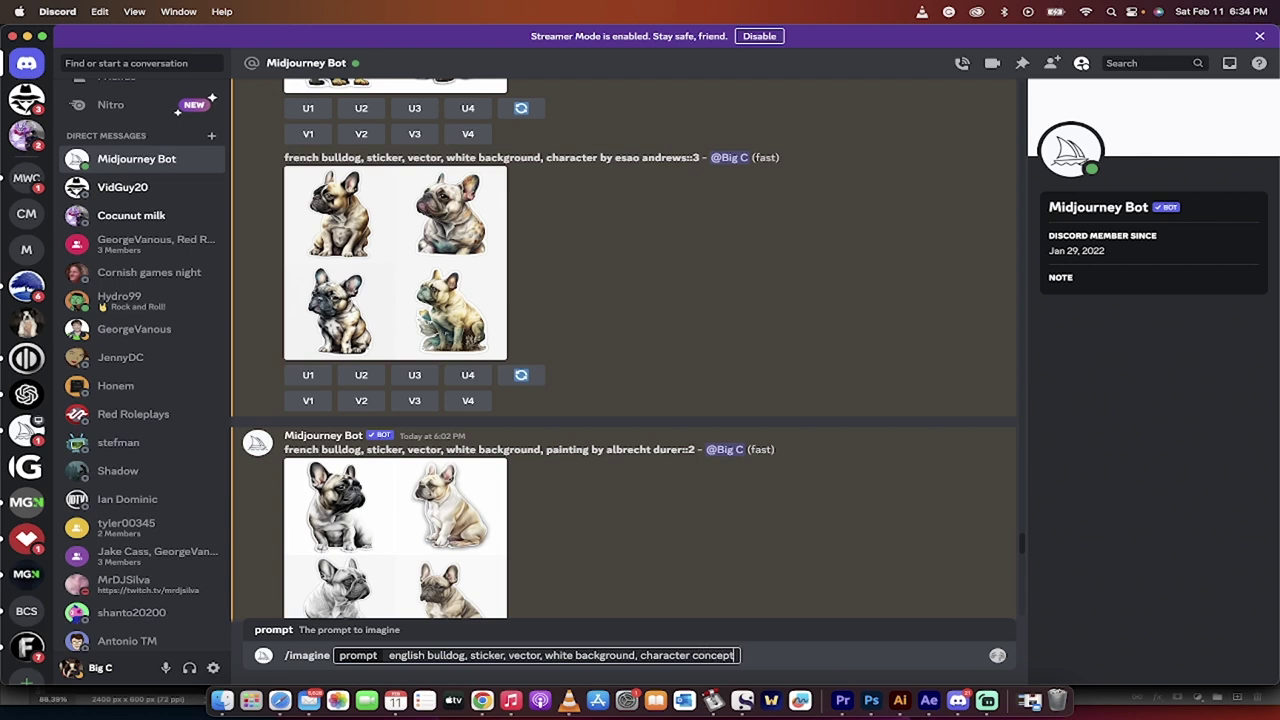
{"action": "type", "text": " art from "}
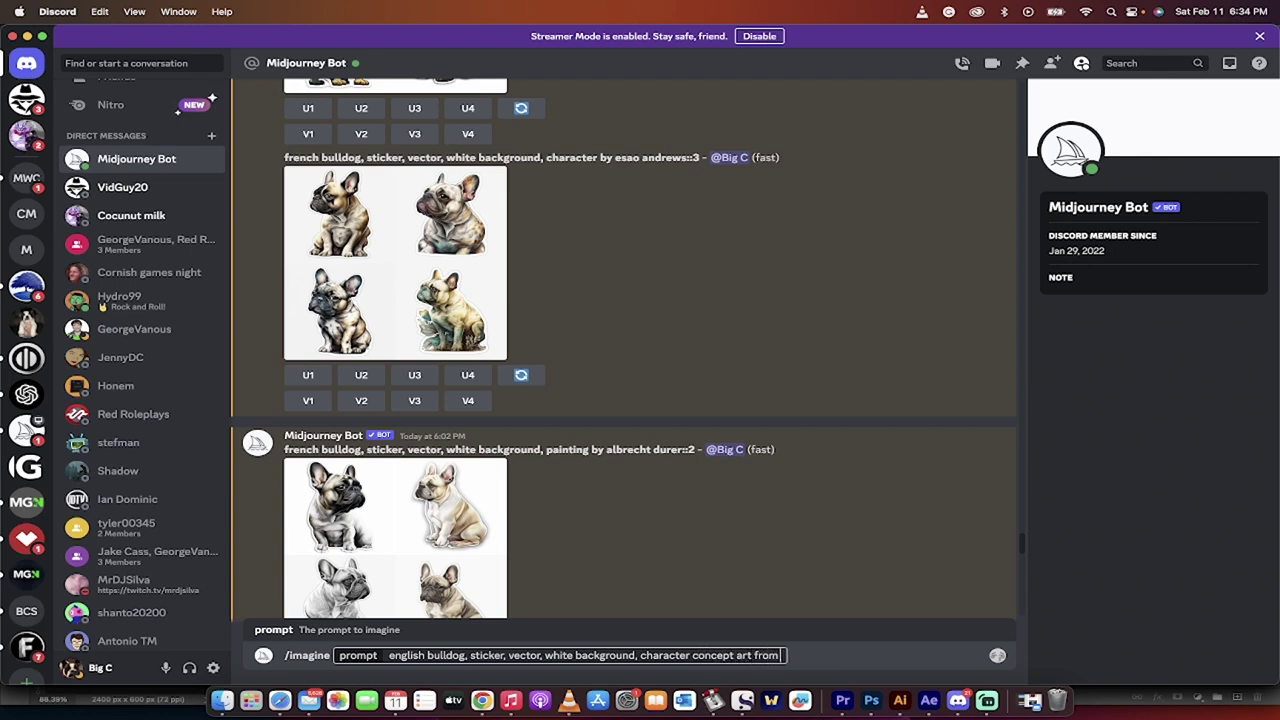
{"action": "type", "text": "Hollow Knight"}
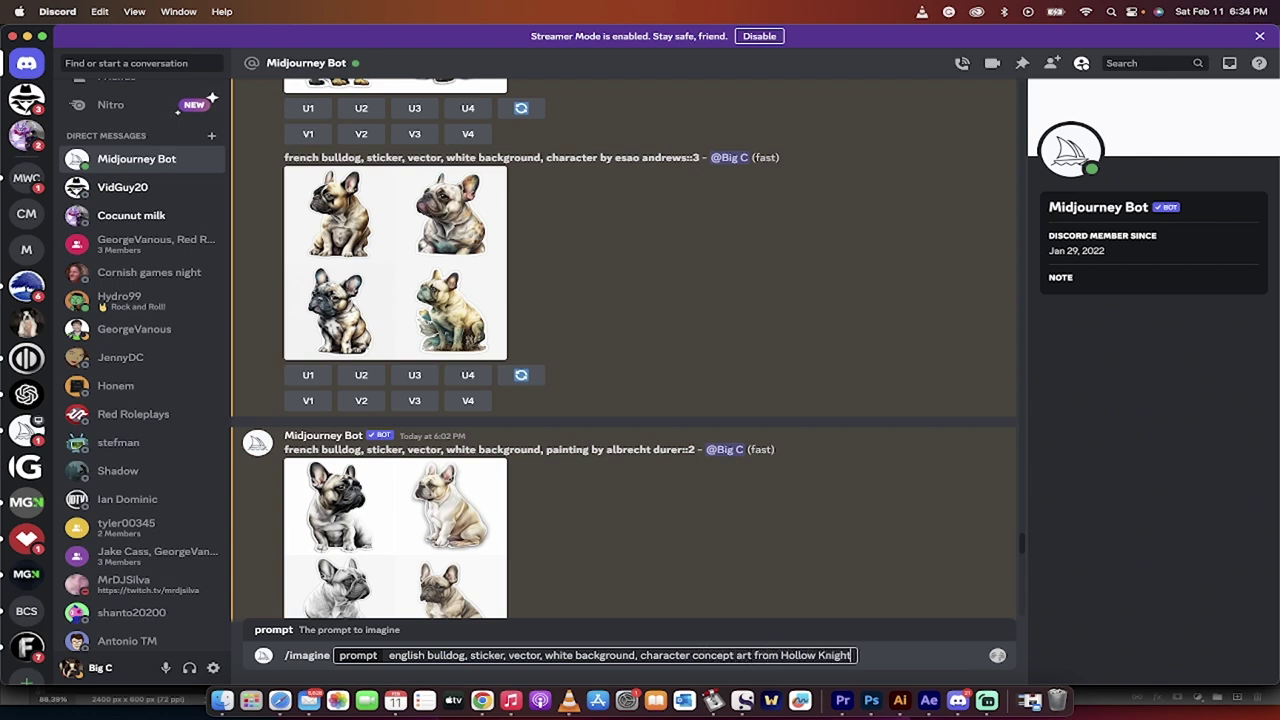
{"action": "key", "text": "Return"}
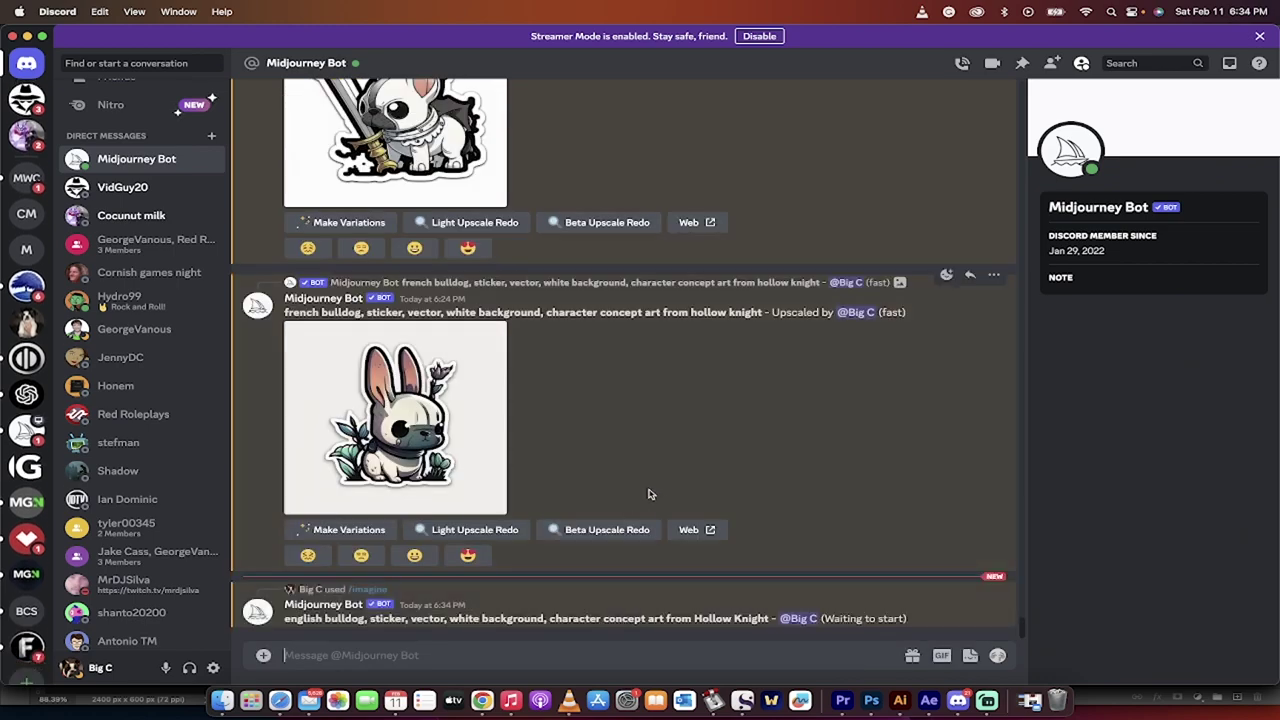
Step: Preview the earlier bunny-bulldog and sword-carrying bulldog stickers enlarged
{"action": "left_click", "coordinate": [501, 446]}
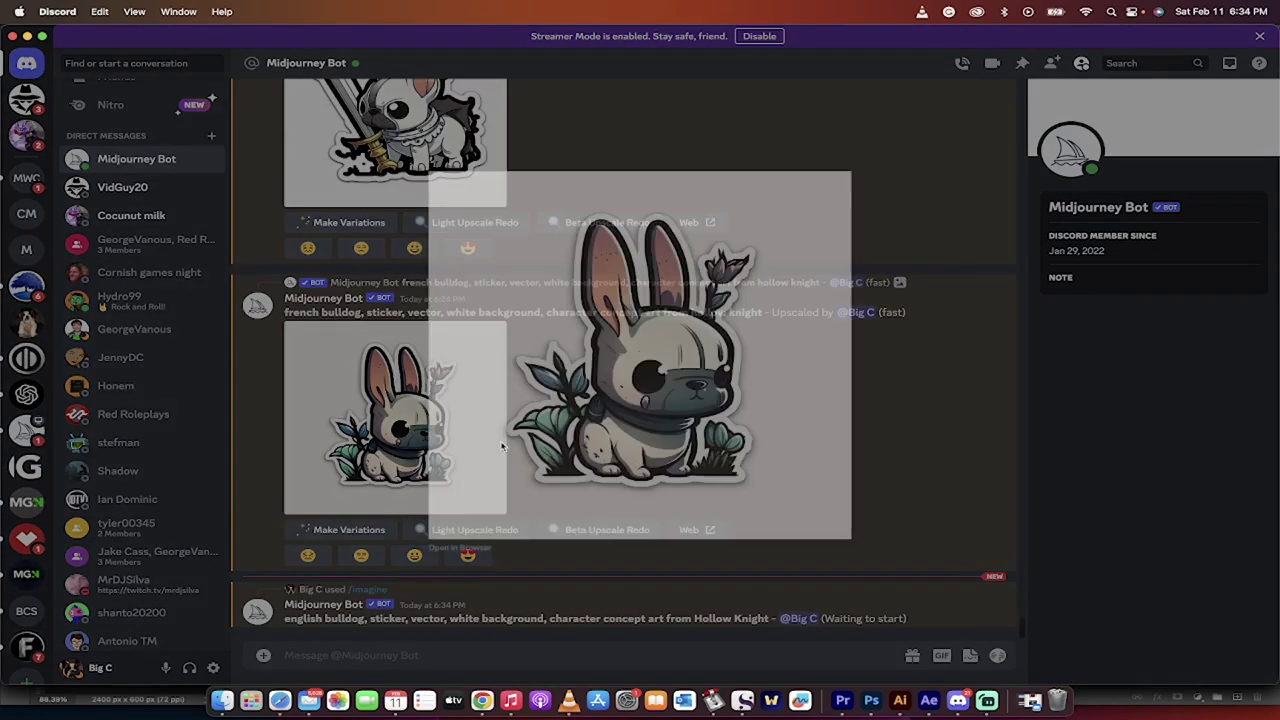
{"action": "left_click", "coordinate": [924, 392]}
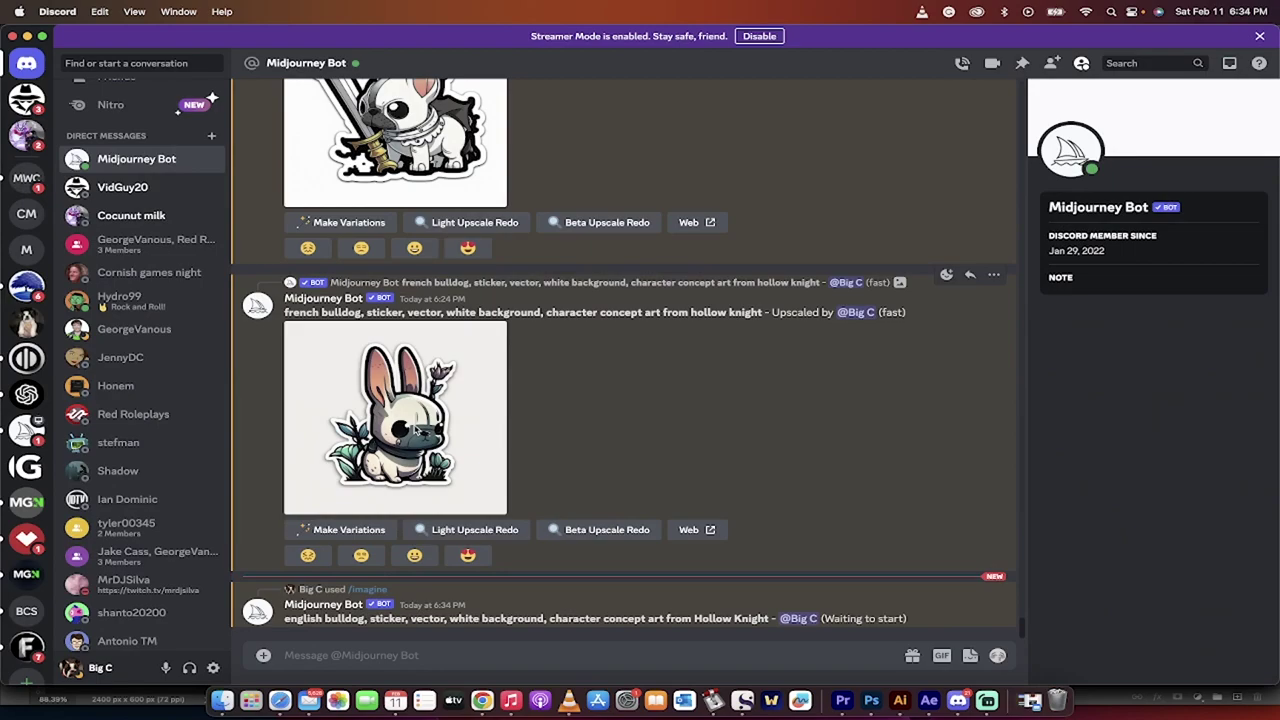
{"action": "left_click", "coordinate": [417, 429]}
{"action": "left_click", "coordinate": [898, 405]}
{"action": "scroll", "coordinate": [766, 403], "scroll_direction": "up", "scroll_amount": 2}
{"action": "left_click", "coordinate": [417, 270]}
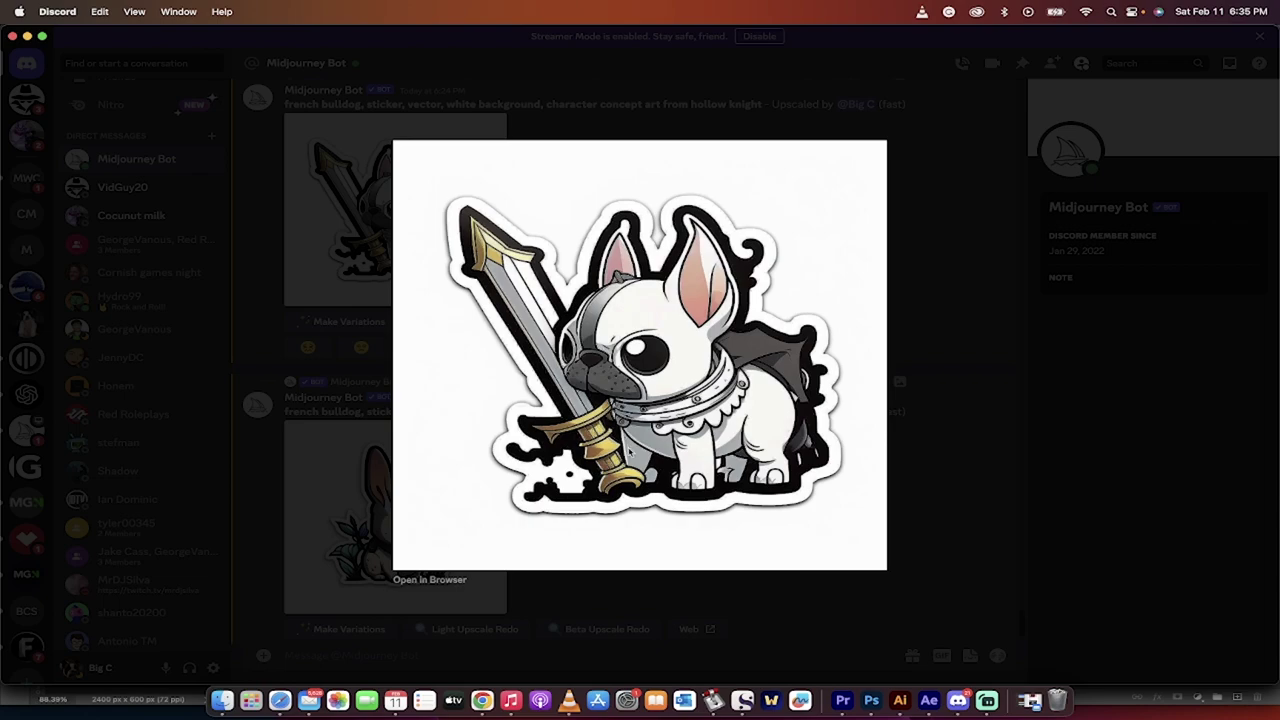
Step: Close the sword bulldog preview and look over the cuphead bulldog sticker
{"action": "left_click", "coordinate": [913, 397]}
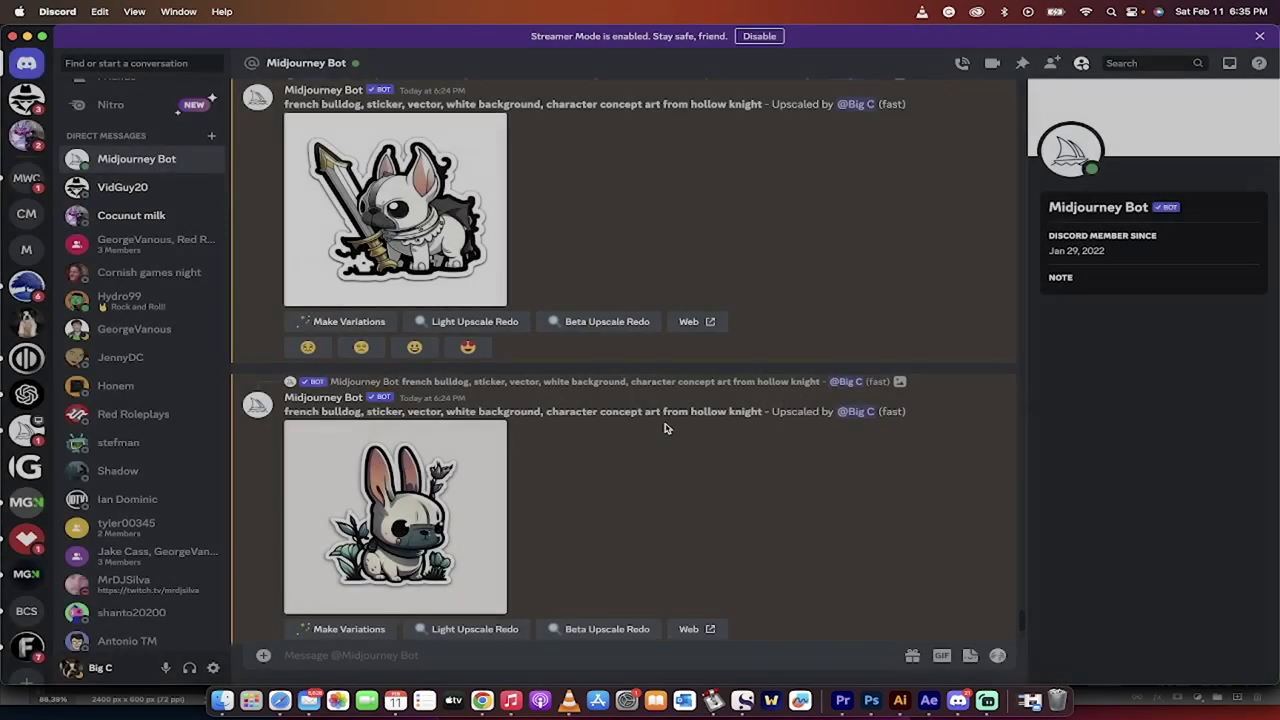
{"action": "scroll", "coordinate": [666, 429], "scroll_direction": "down", "scroll_amount": 3}
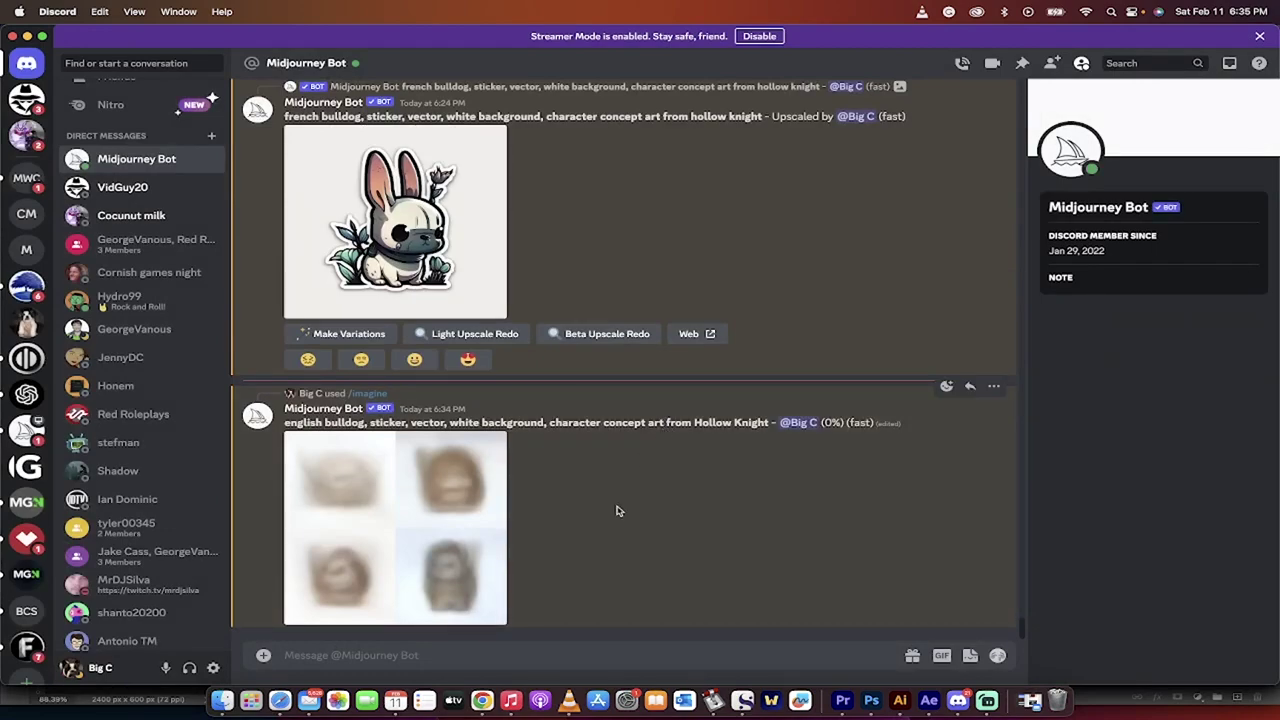
{"action": "scroll", "coordinate": [616, 511], "scroll_direction": "up", "scroll_amount": 10}
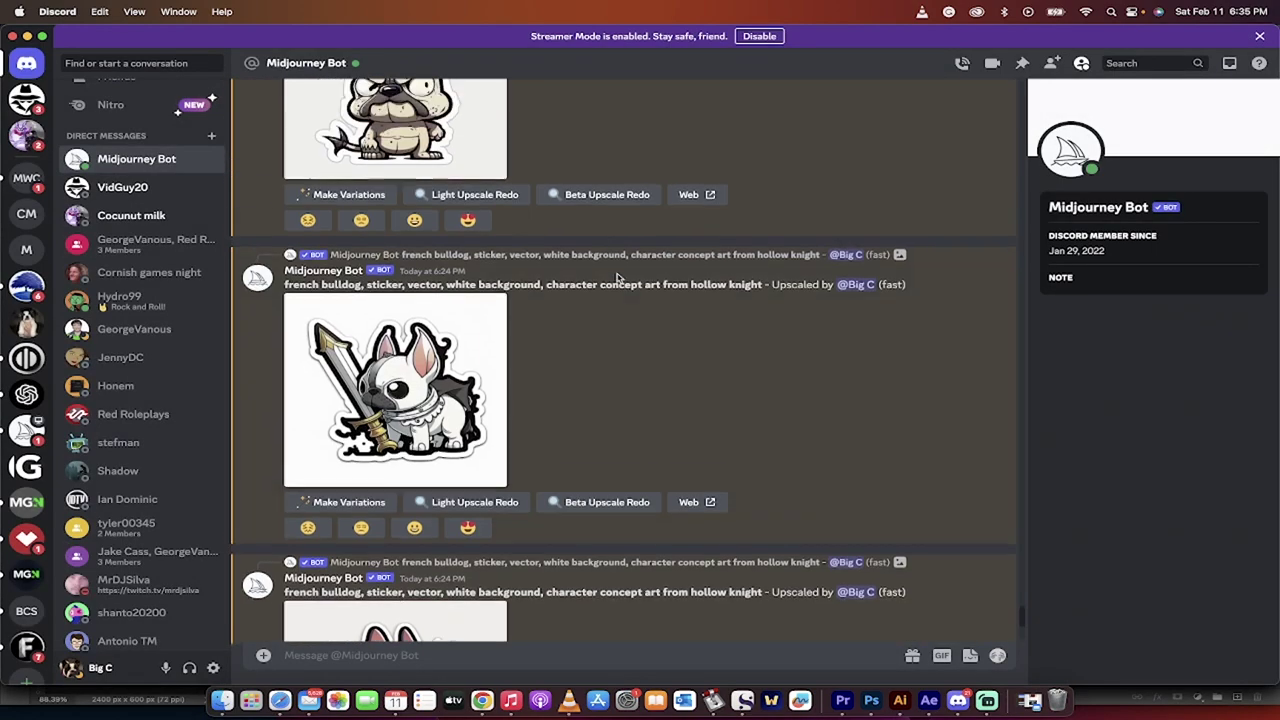
{"action": "left_click", "coordinate": [447, 319]}
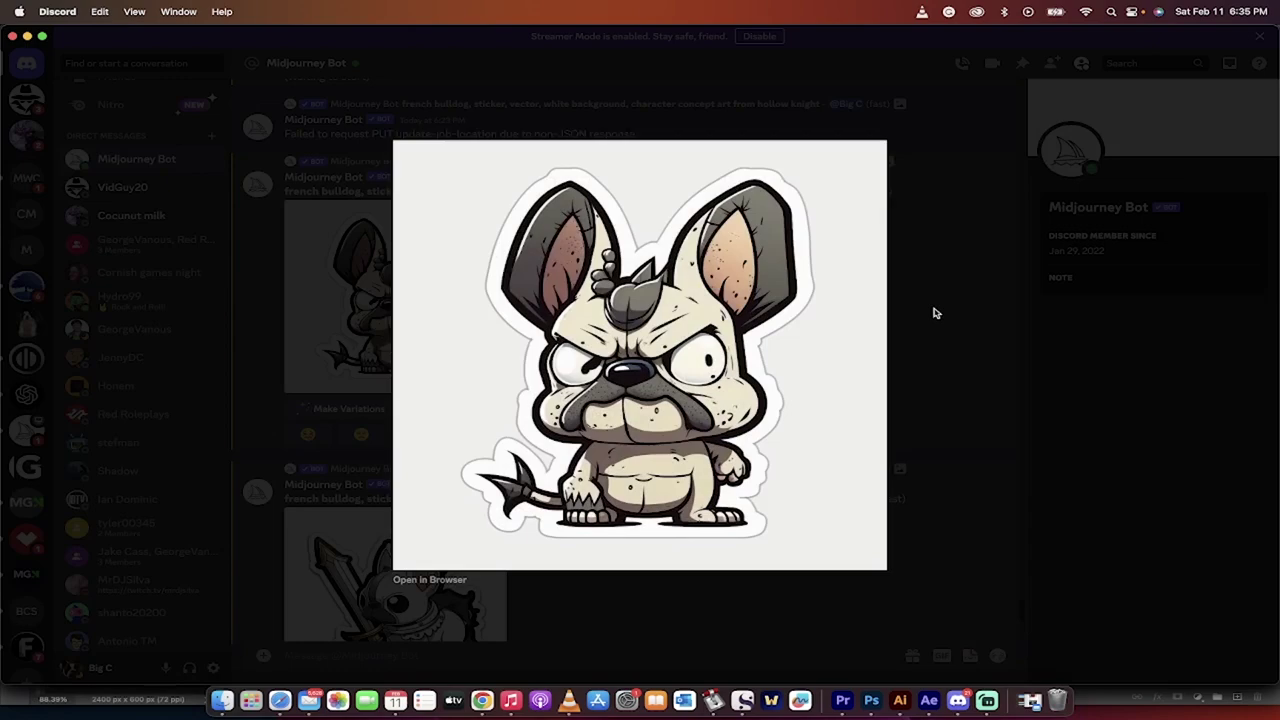
{"action": "left_click", "coordinate": [925, 345]}
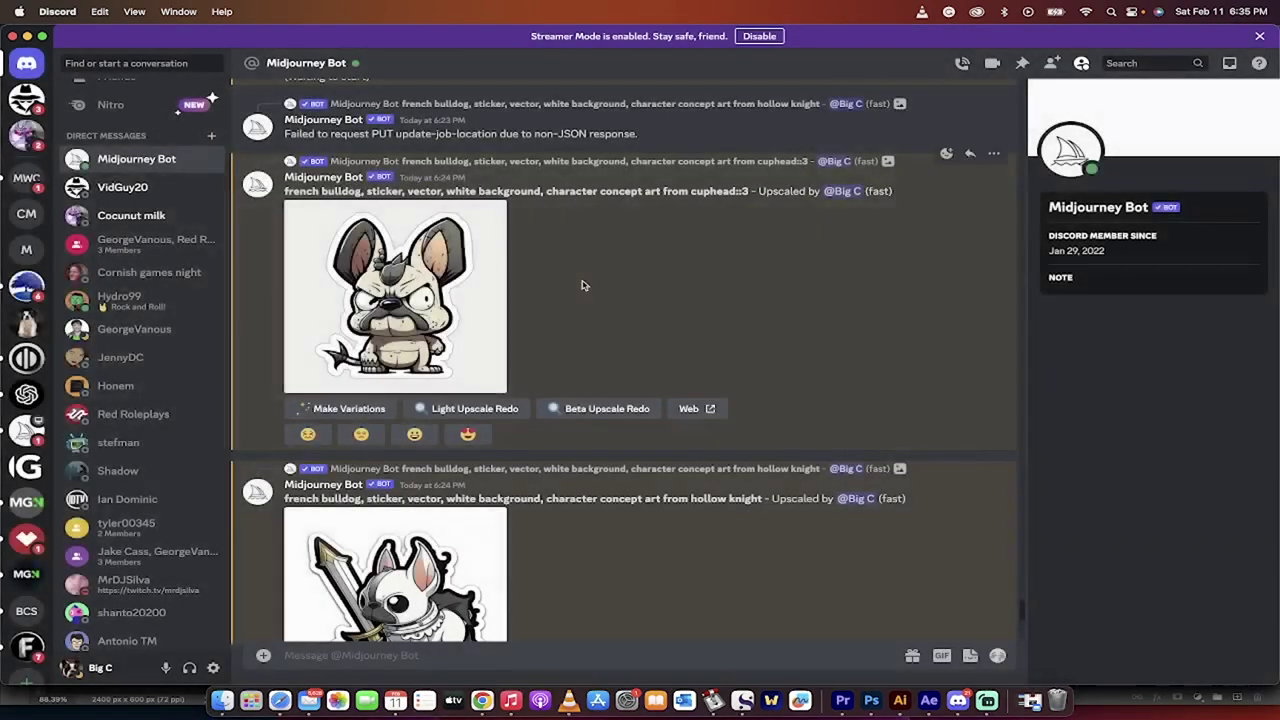
Step: Inspect the finished four-image Hollow Knight bulldog sticker grid enlarged
{"action": "scroll", "coordinate": [767, 271], "scroll_direction": "down", "scroll_amount": 4}
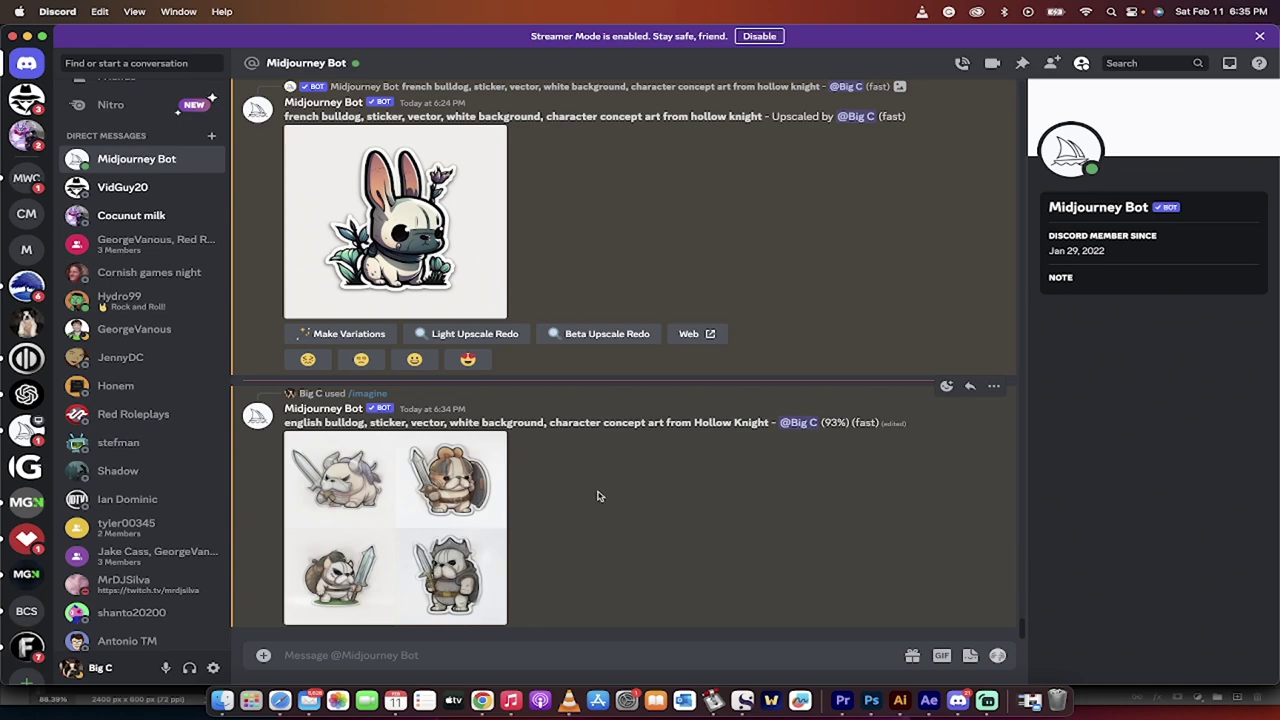
{"action": "left_click", "coordinate": [430, 520]}
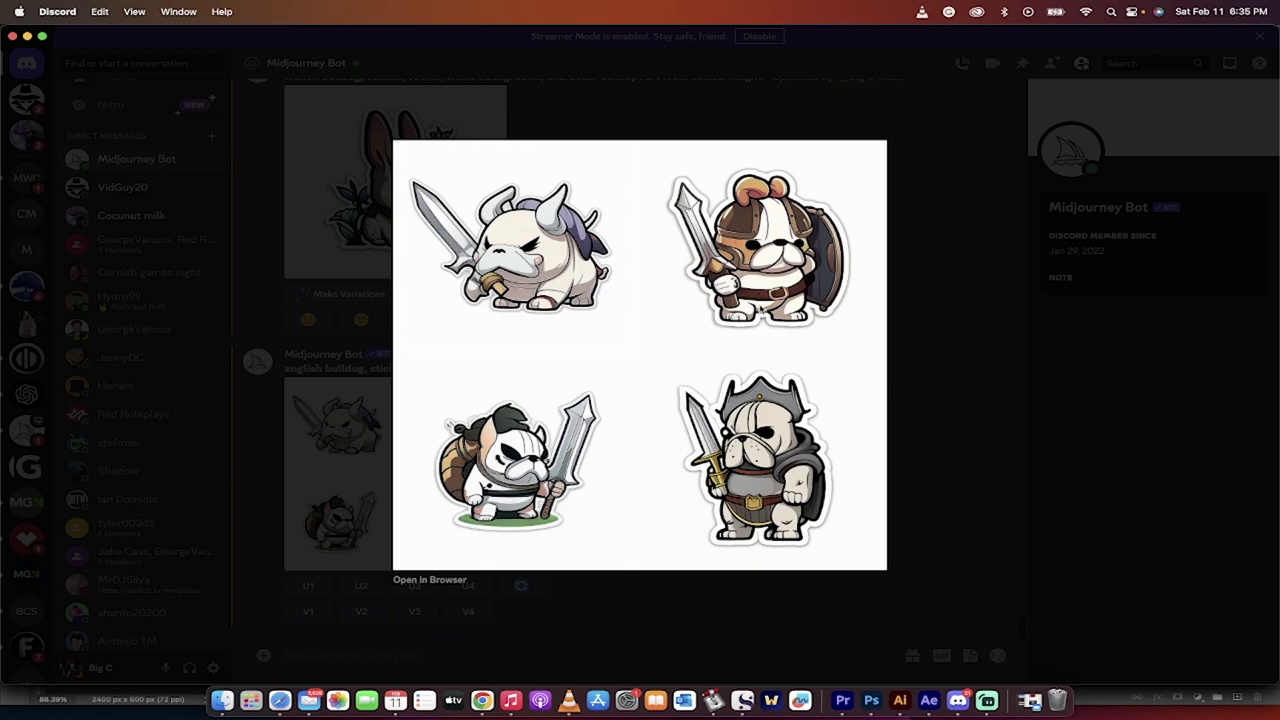
{"action": "left_click", "coordinate": [918, 409]}
{"action": "scroll", "coordinate": [461, 318], "scroll_direction": "up", "scroll_amount": 1}
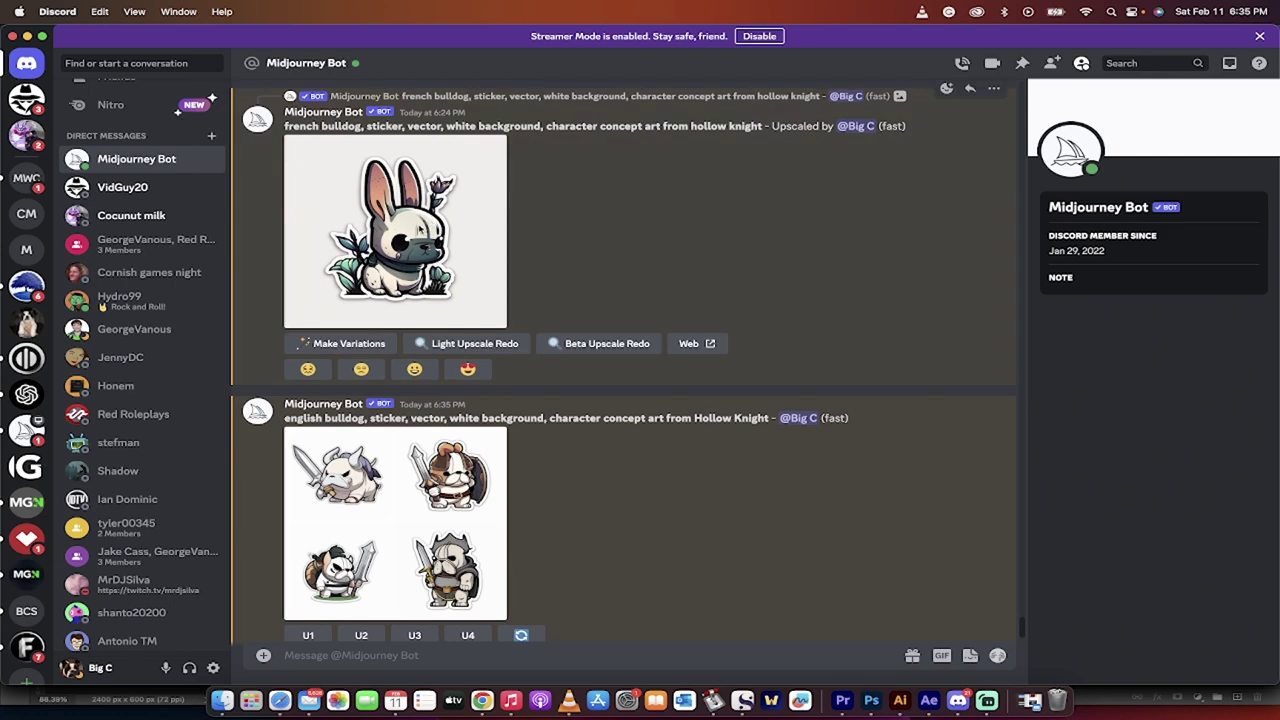
Step: Save the enlarged upscaled Hollow Knight bulldog sticker into Pictures, then close the preview
{"action": "left_click", "coordinate": [423, 229]}
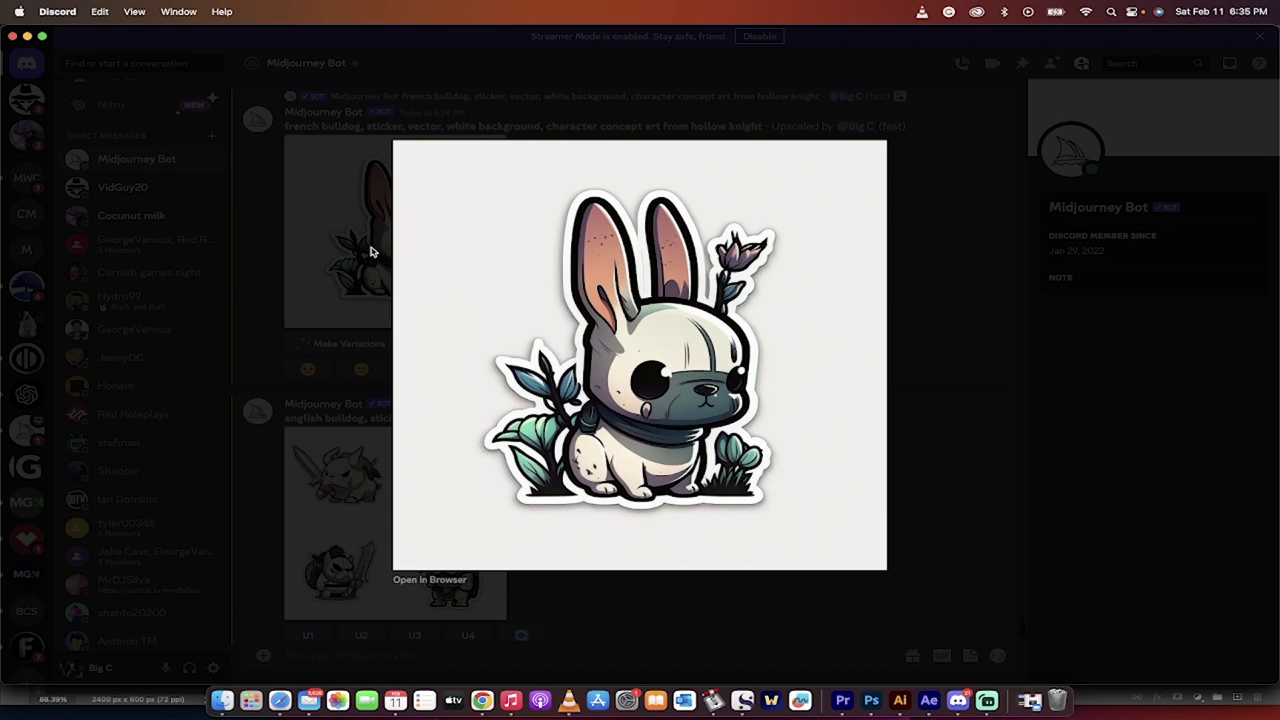
{"action": "left_click", "coordinate": [370, 252]}
{"action": "left_click", "coordinate": [395, 230]}
{"action": "right_click", "coordinate": [612, 236]}
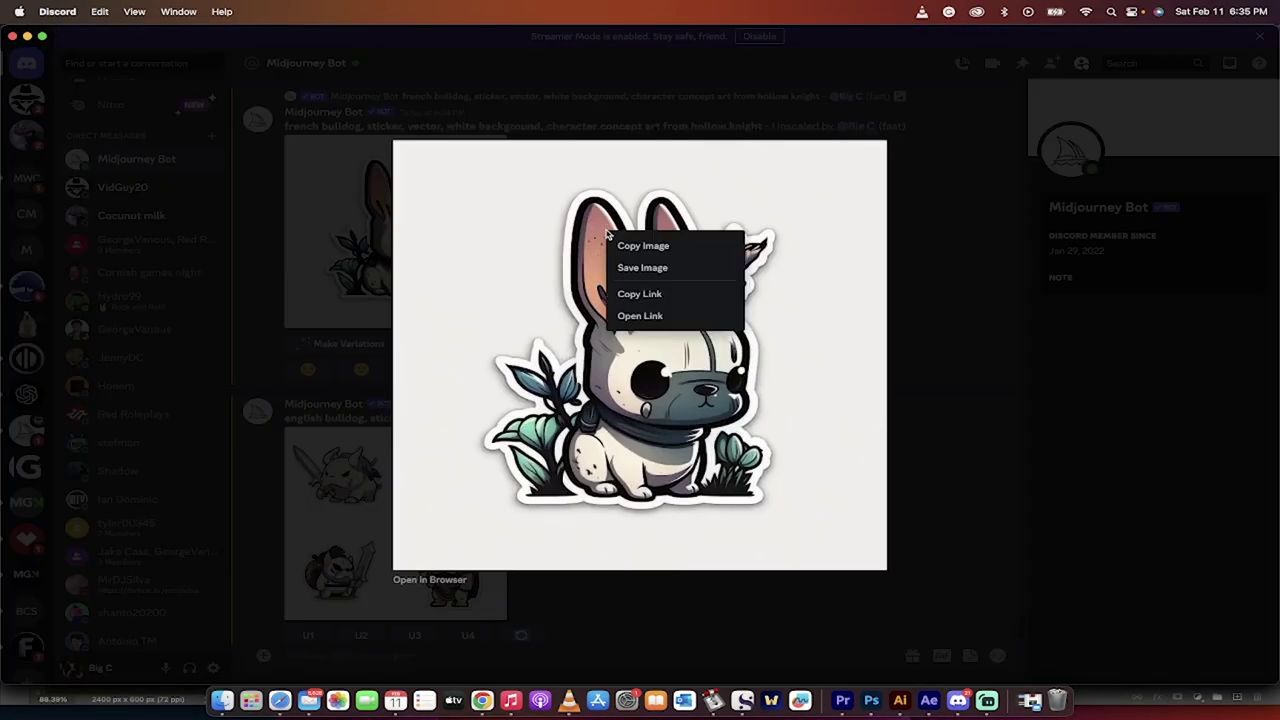
{"action": "left_click", "coordinate": [647, 267]}
{"action": "scroll", "coordinate": [441, 333], "scroll_direction": "down", "scroll_amount": 5}
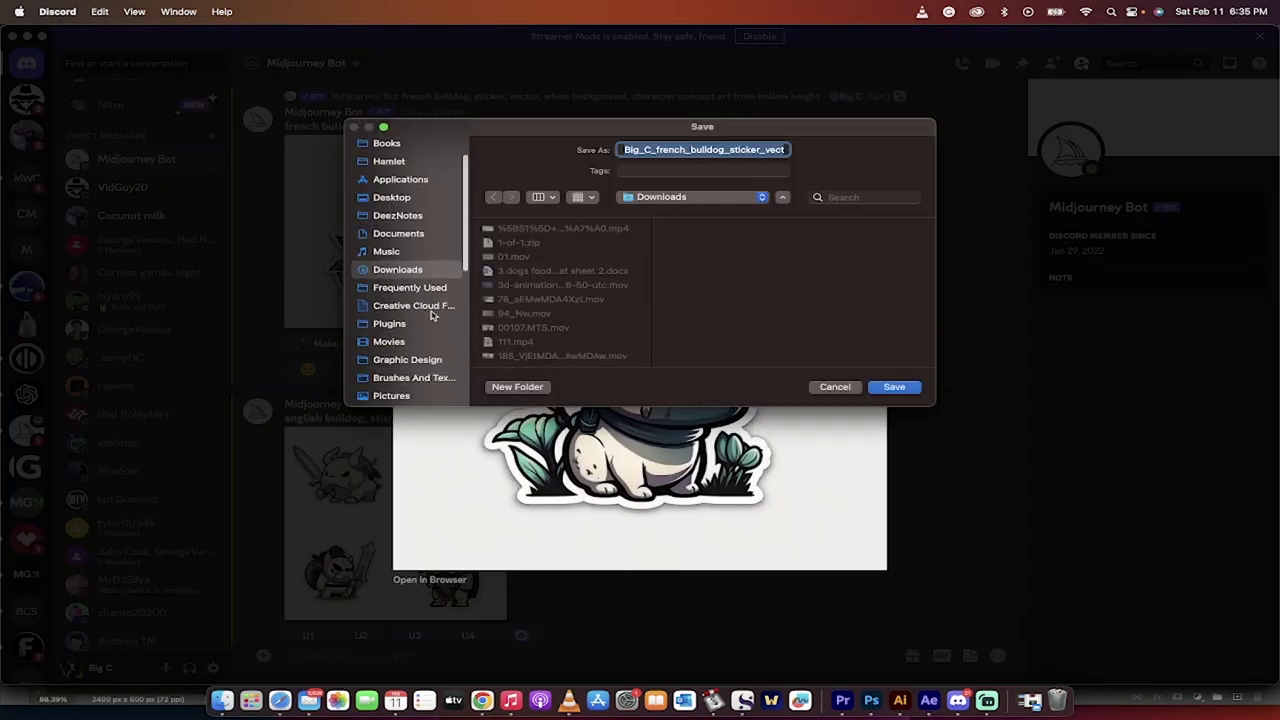
{"action": "left_click", "coordinate": [397, 311]}
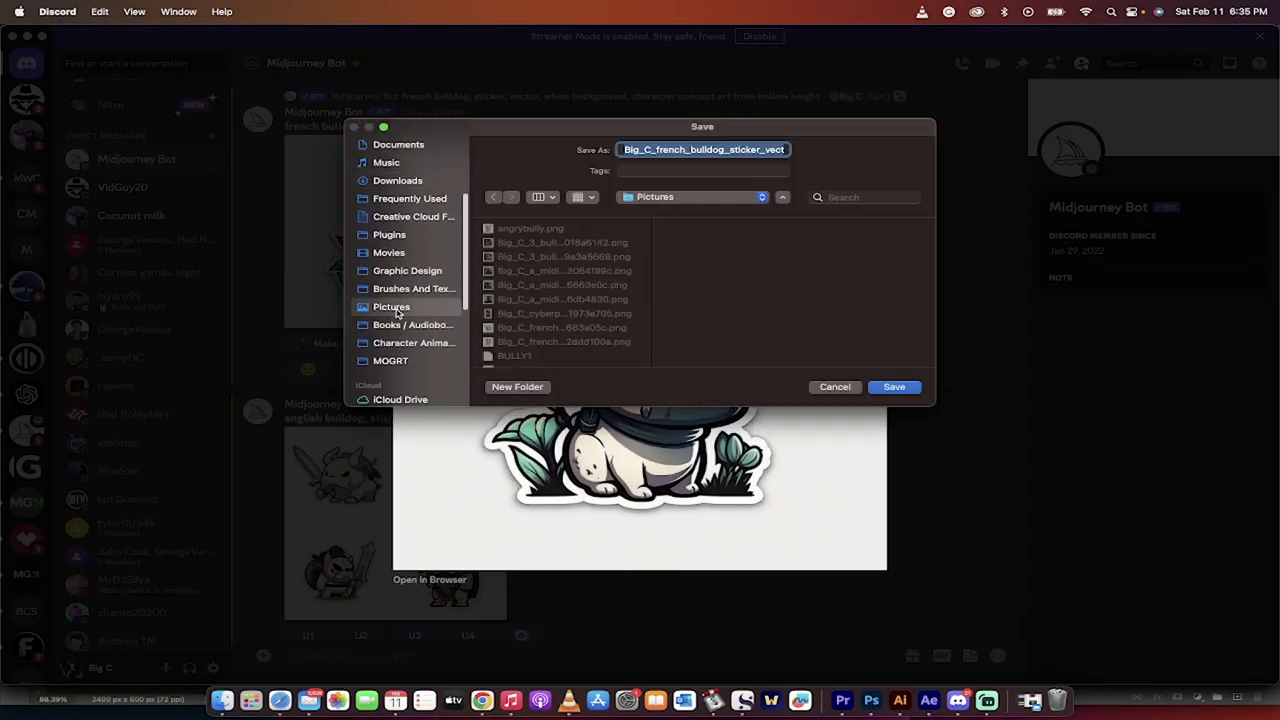
{"action": "left_click", "coordinate": [893, 387]}
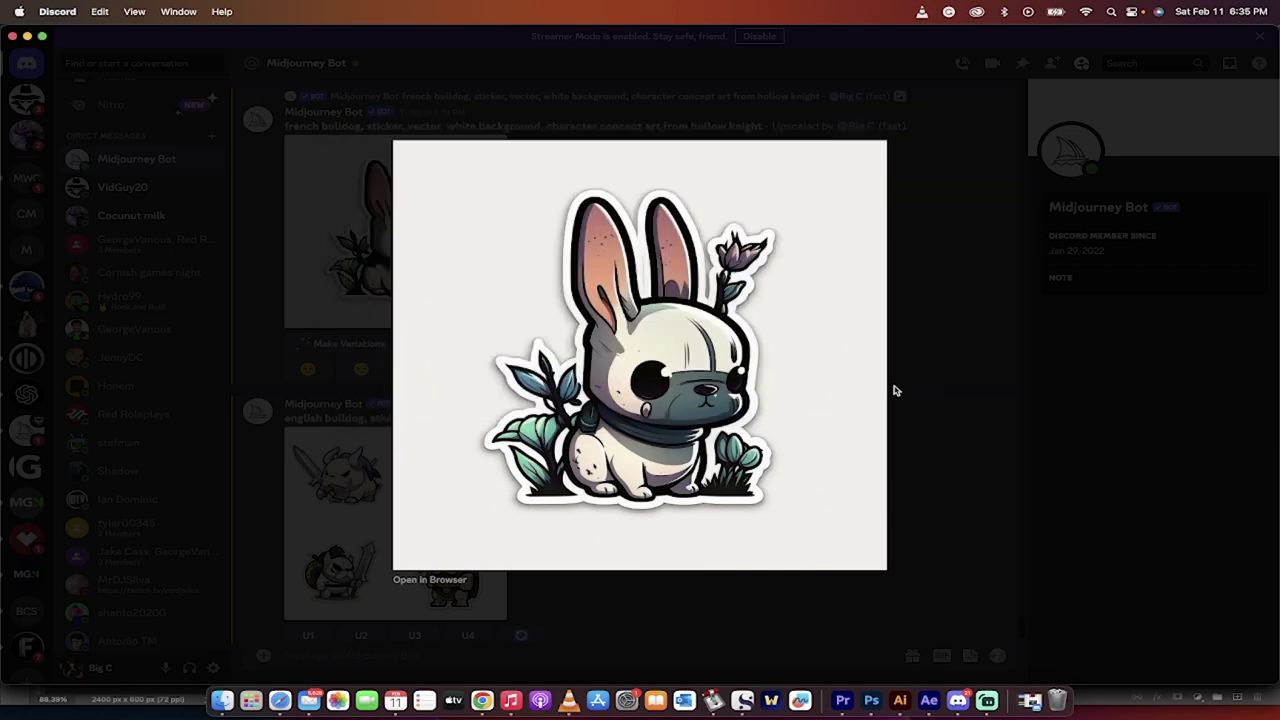
{"action": "left_click", "coordinate": [933, 463]}
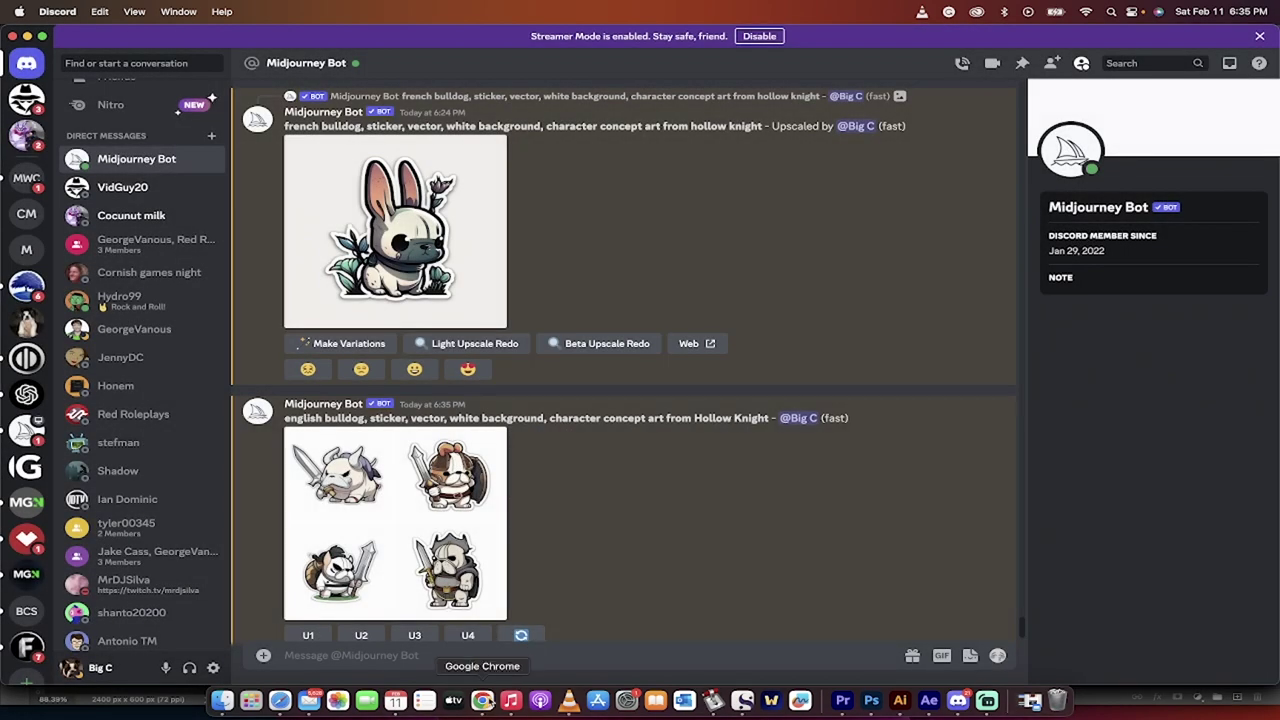
Step: Look over the Creatures and Paintings reference sheets, then go to the Redbubble Add new work tab
{"action": "left_click", "coordinate": [482, 701]}
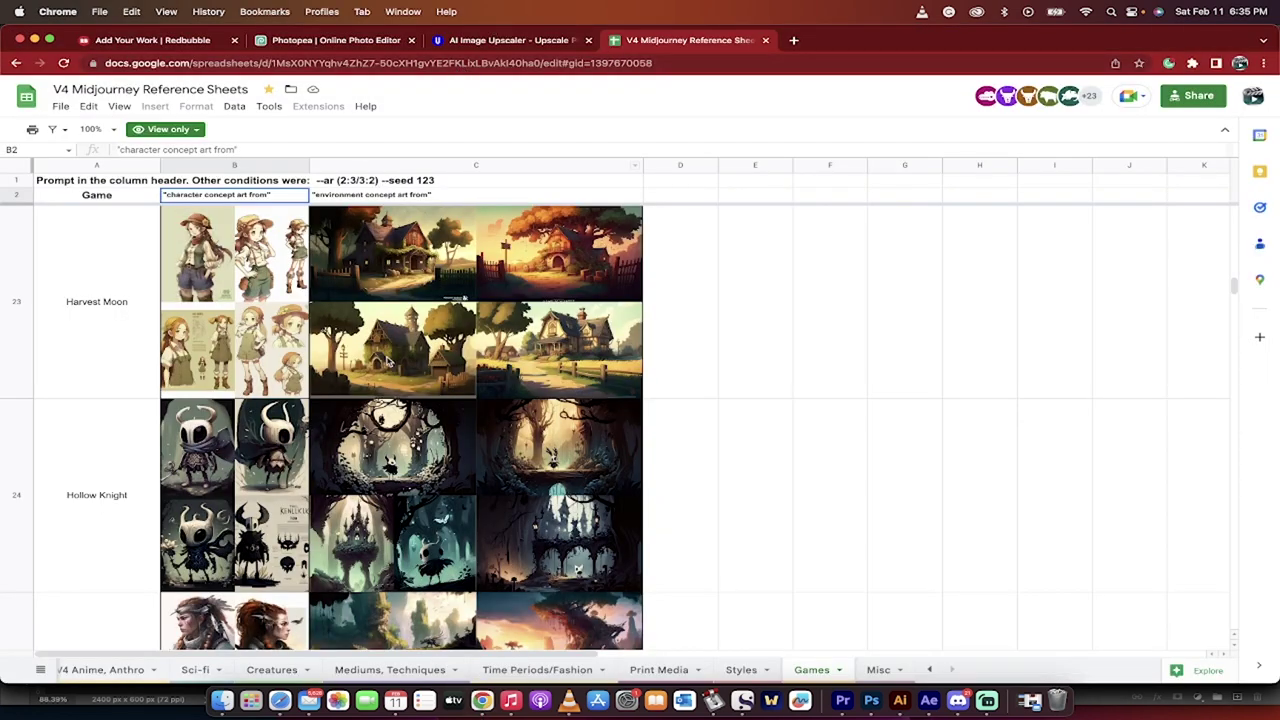
{"action": "left_click", "coordinate": [286, 670]}
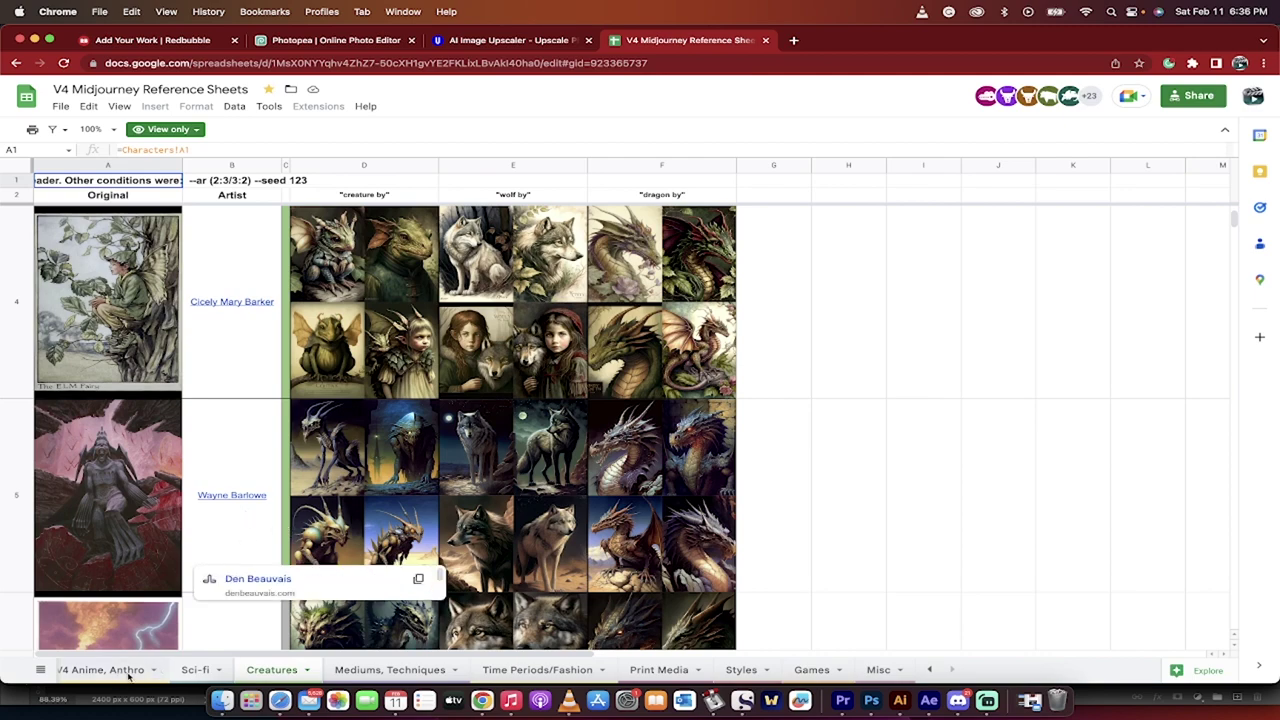
{"action": "scroll", "coordinate": [128, 672], "scroll_direction": "left", "scroll_amount": 2}
{"action": "scroll", "coordinate": [128, 672], "scroll_direction": "left", "scroll_amount": 3}
{"action": "left_click", "coordinate": [210, 669]}
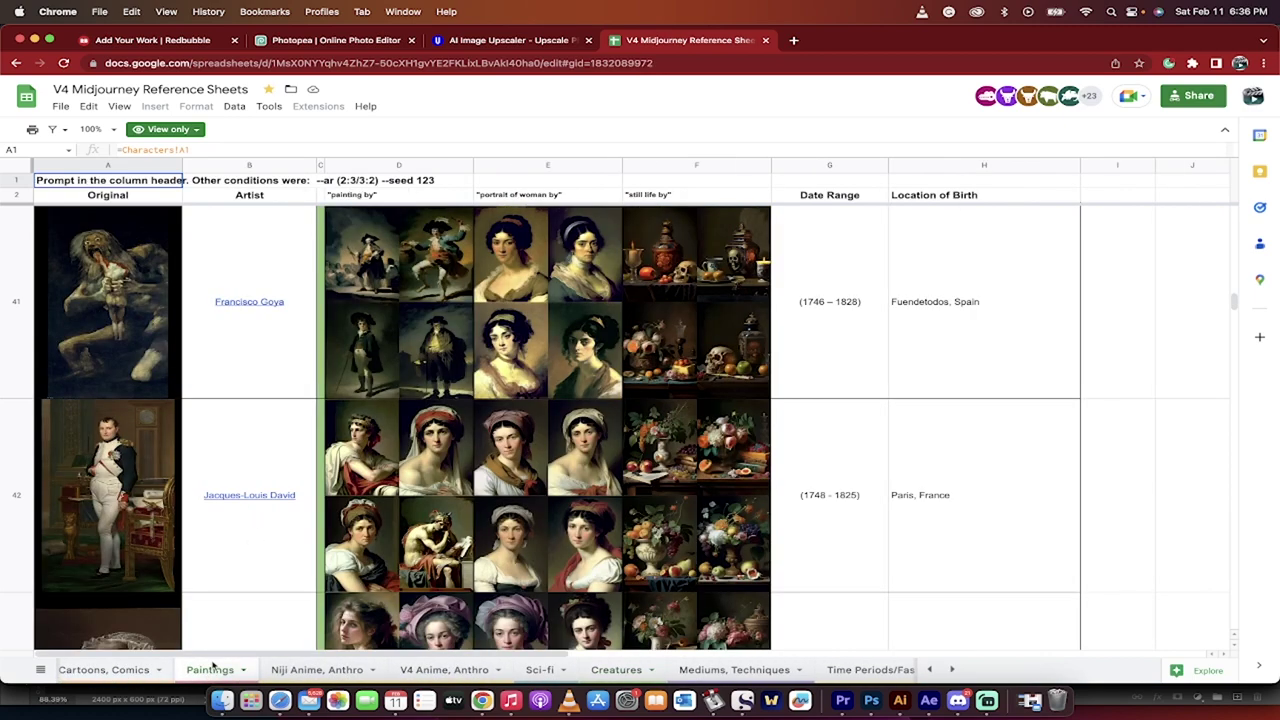
{"action": "scroll", "coordinate": [376, 440], "scroll_direction": "right", "scroll_amount": 2}
{"action": "scroll", "coordinate": [376, 440], "scroll_direction": "up", "scroll_amount": 15}
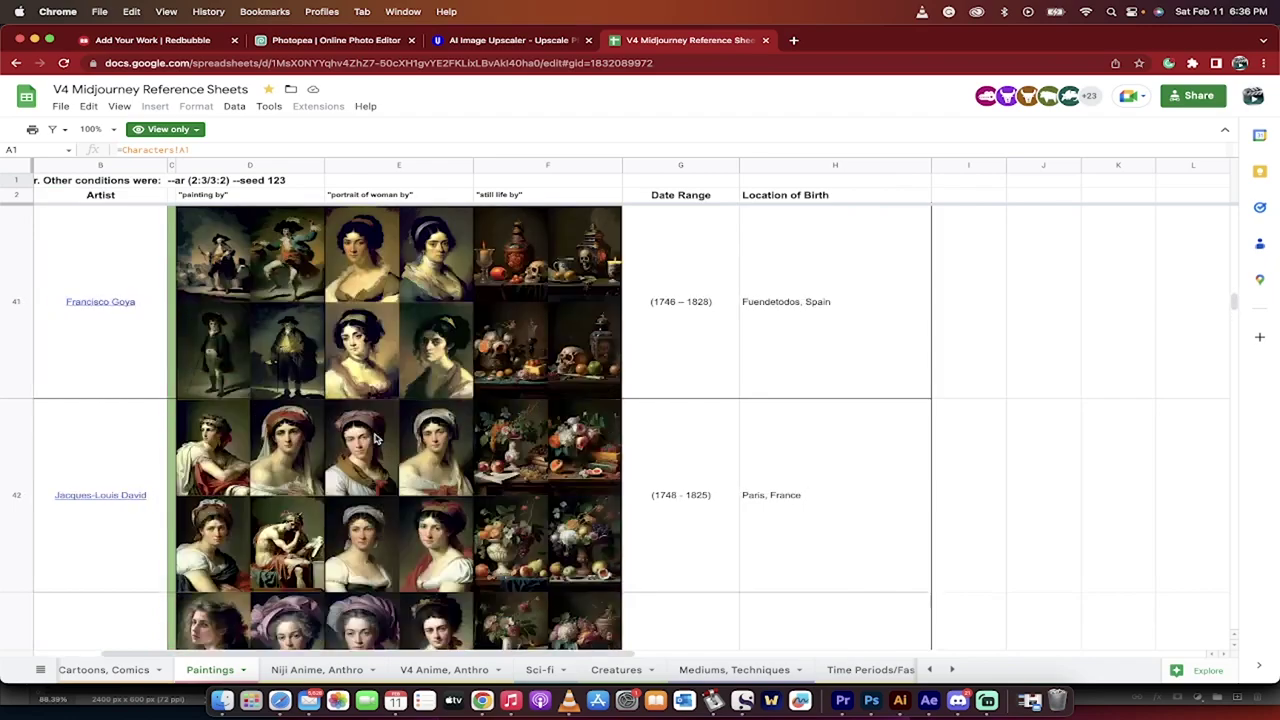
{"action": "scroll", "coordinate": [376, 440], "scroll_direction": "up", "scroll_amount": 15}
{"action": "scroll", "coordinate": [376, 440], "scroll_direction": "left", "scroll_amount": 2}
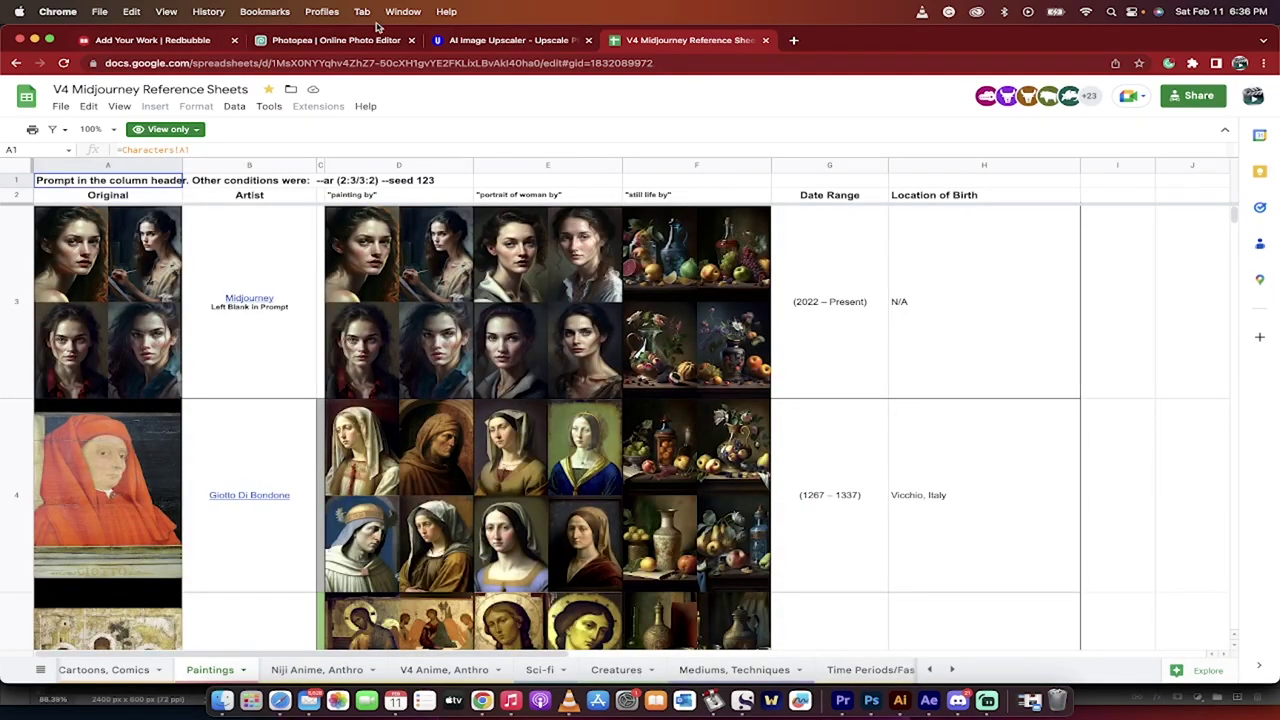
{"action": "left_click", "coordinate": [155, 42]}
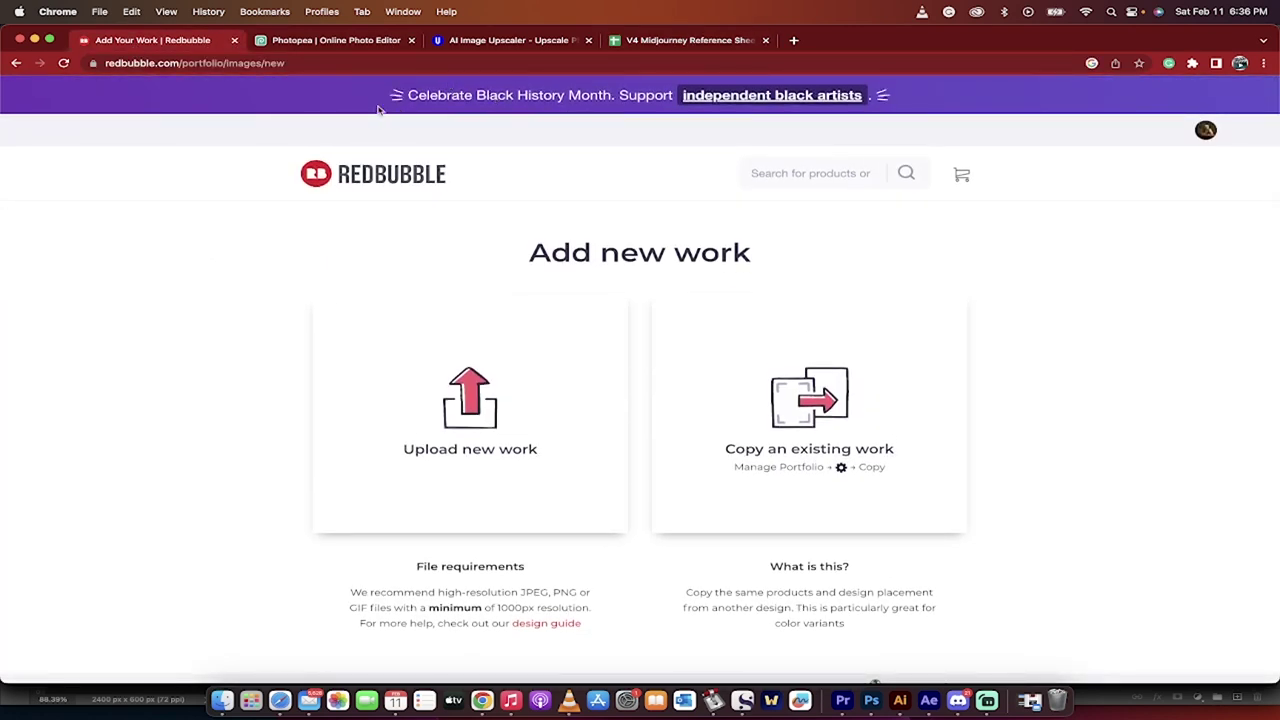
Step: Go to the Redbubble home page and choose Sell Your Art from the account menu
{"action": "left_click", "coordinate": [364, 184]}
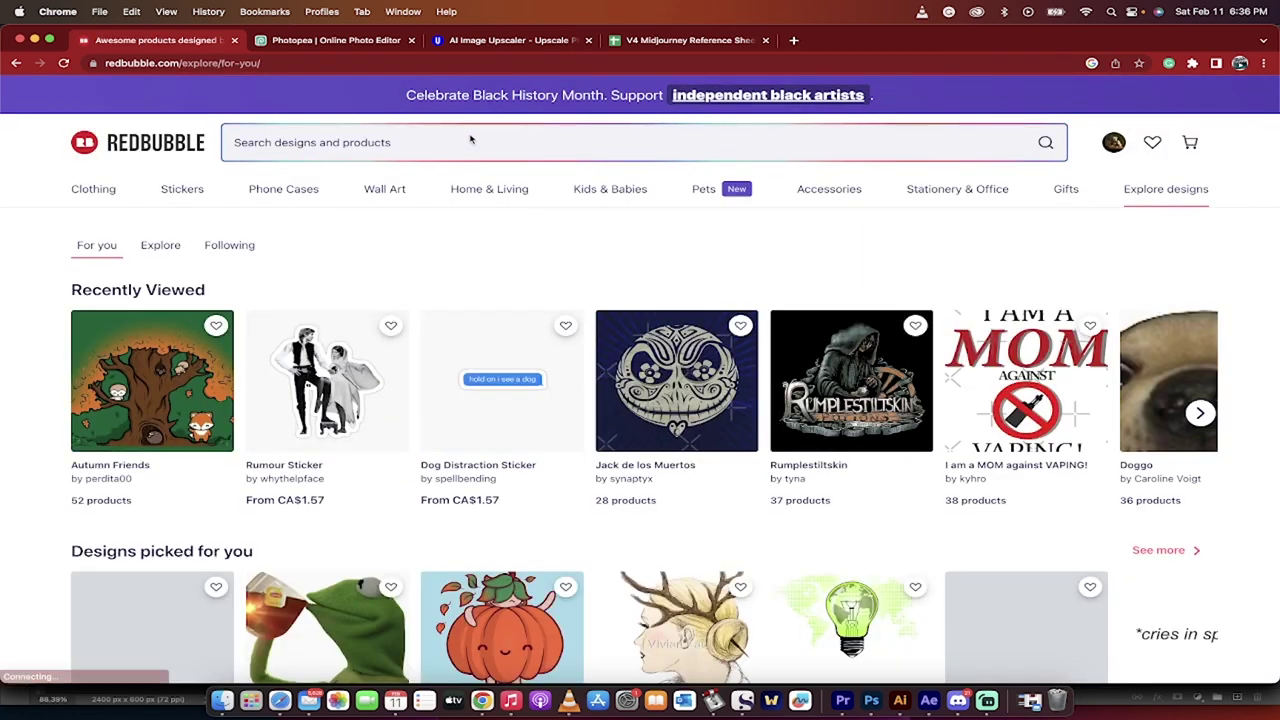
{"action": "left_click", "coordinate": [1113, 142]}
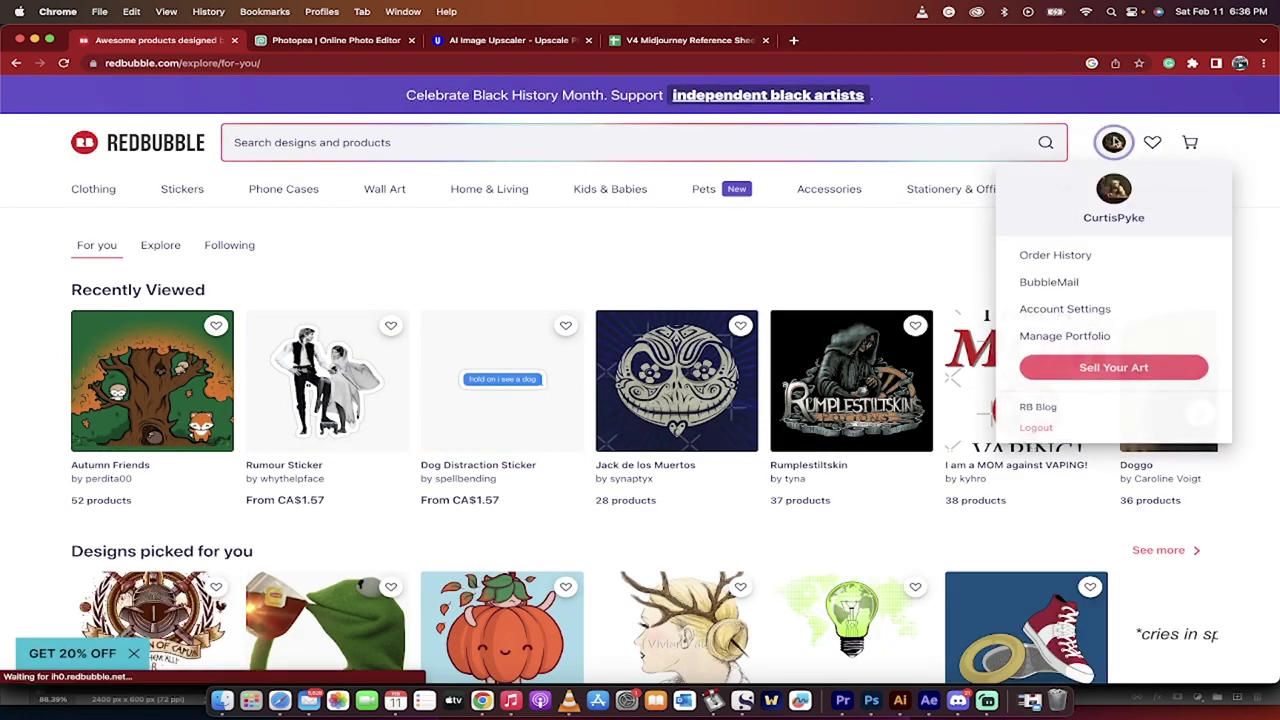
{"action": "left_click", "coordinate": [1113, 369]}
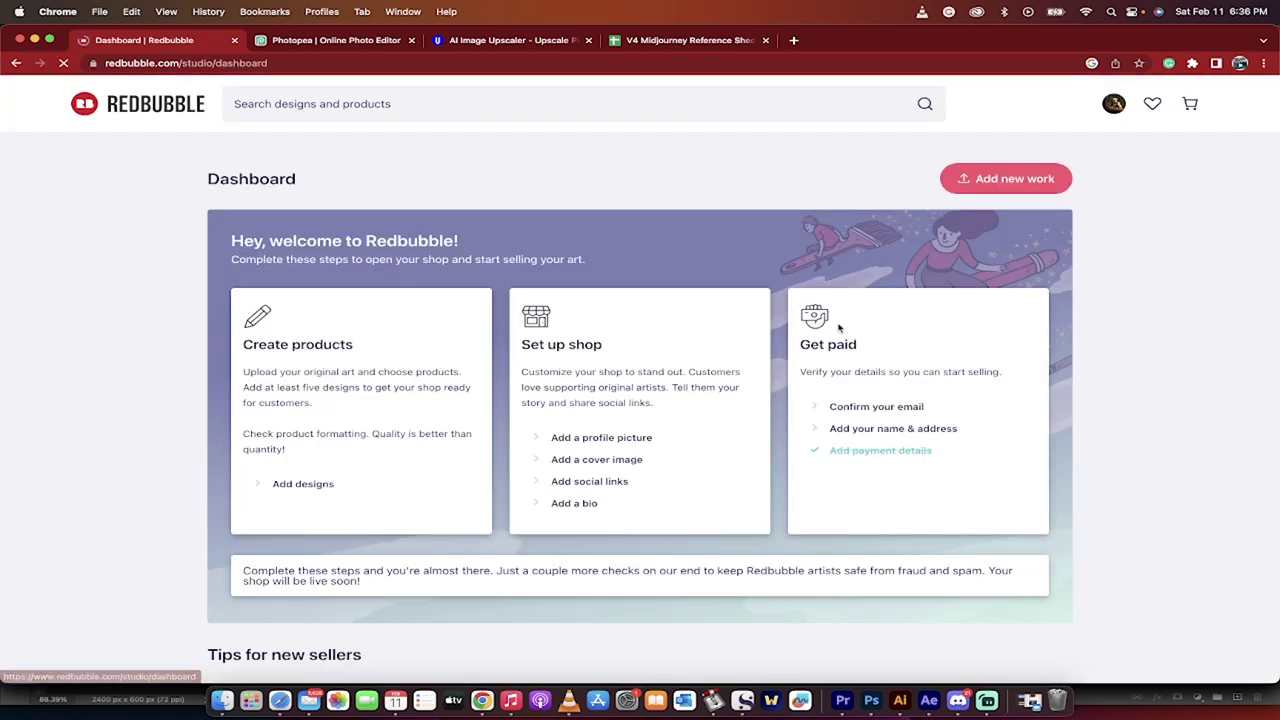
Step: Open Add designs from the dashboard, then move to the imgupscaler.com tab showing angrybully.png
{"action": "scroll", "coordinate": [282, 418], "scroll_direction": "down", "scroll_amount": 3}
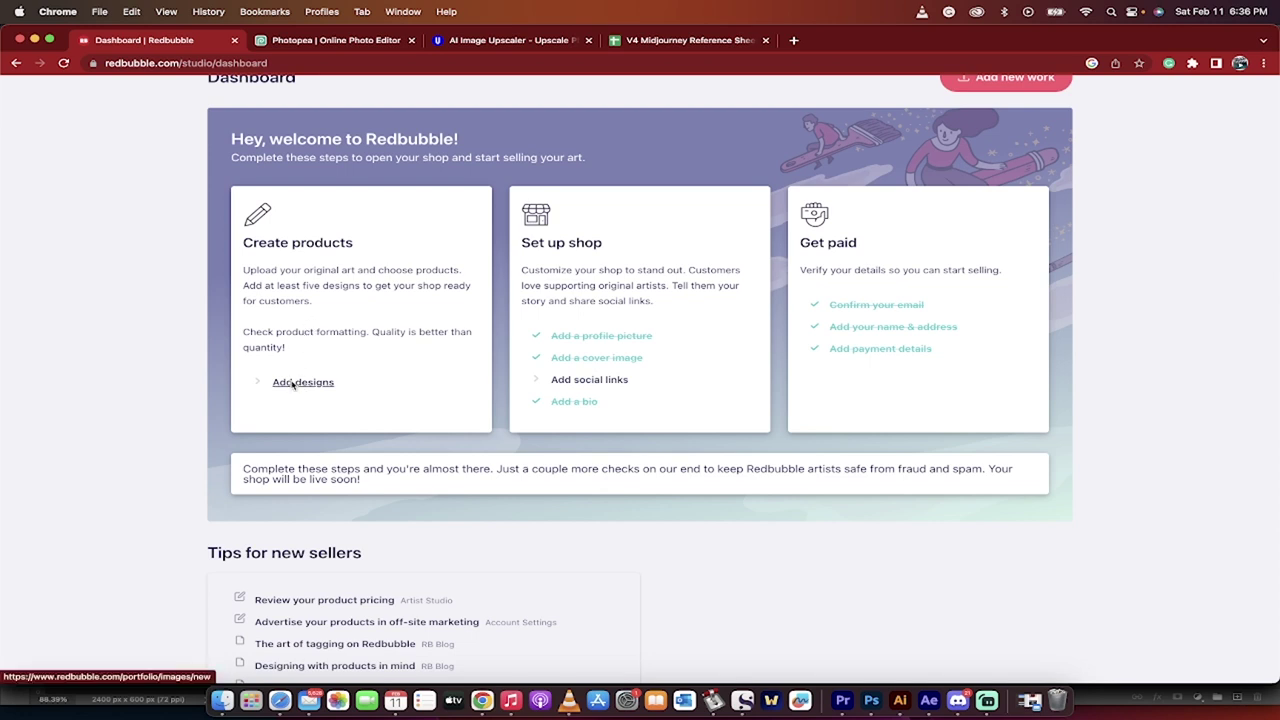
{"action": "left_click", "coordinate": [292, 385]}
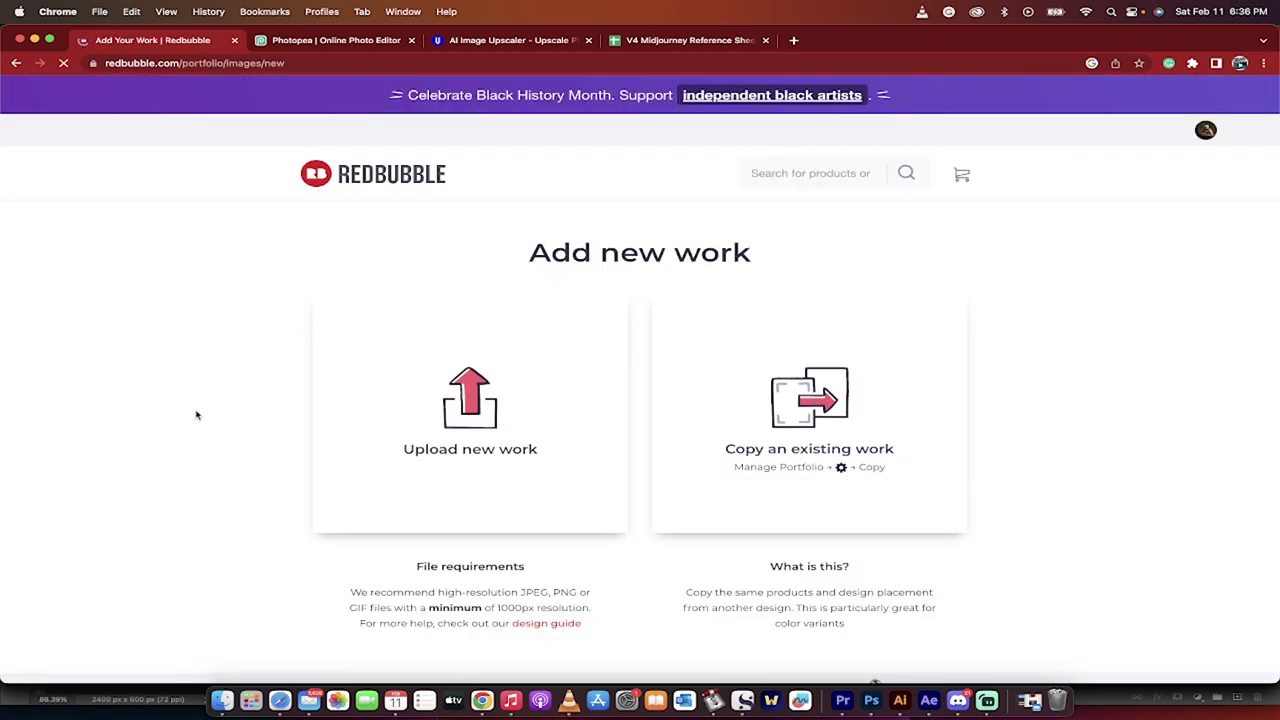
{"action": "scroll", "coordinate": [194, 414], "scroll_direction": "down", "scroll_amount": 1}
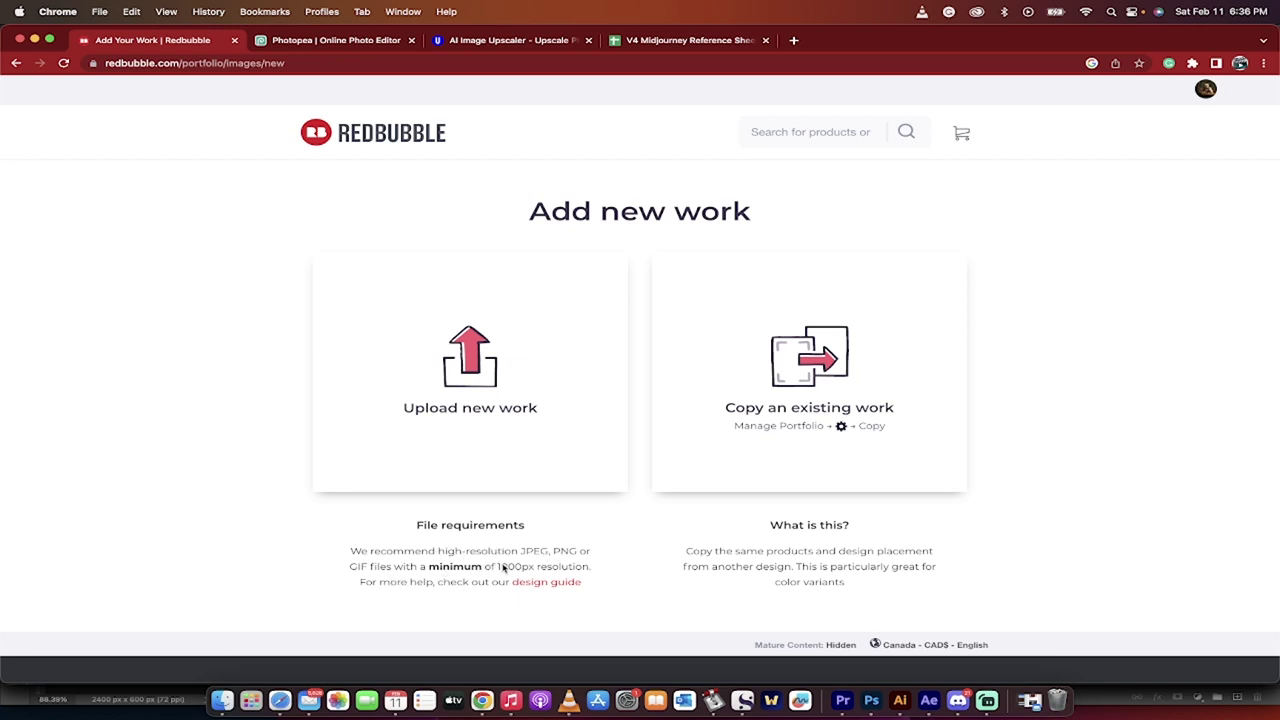
{"action": "scroll", "coordinate": [511, 568], "scroll_direction": "up", "scroll_amount": 1}
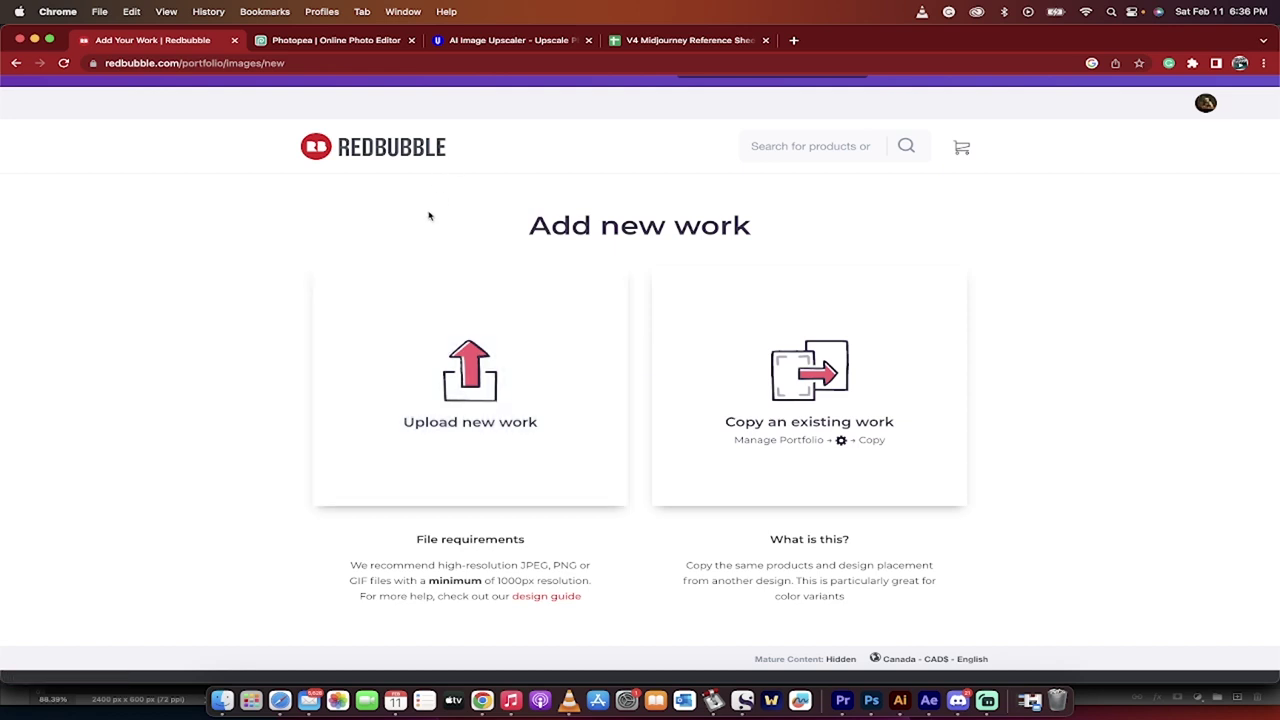
{"action": "left_click", "coordinate": [499, 41]}
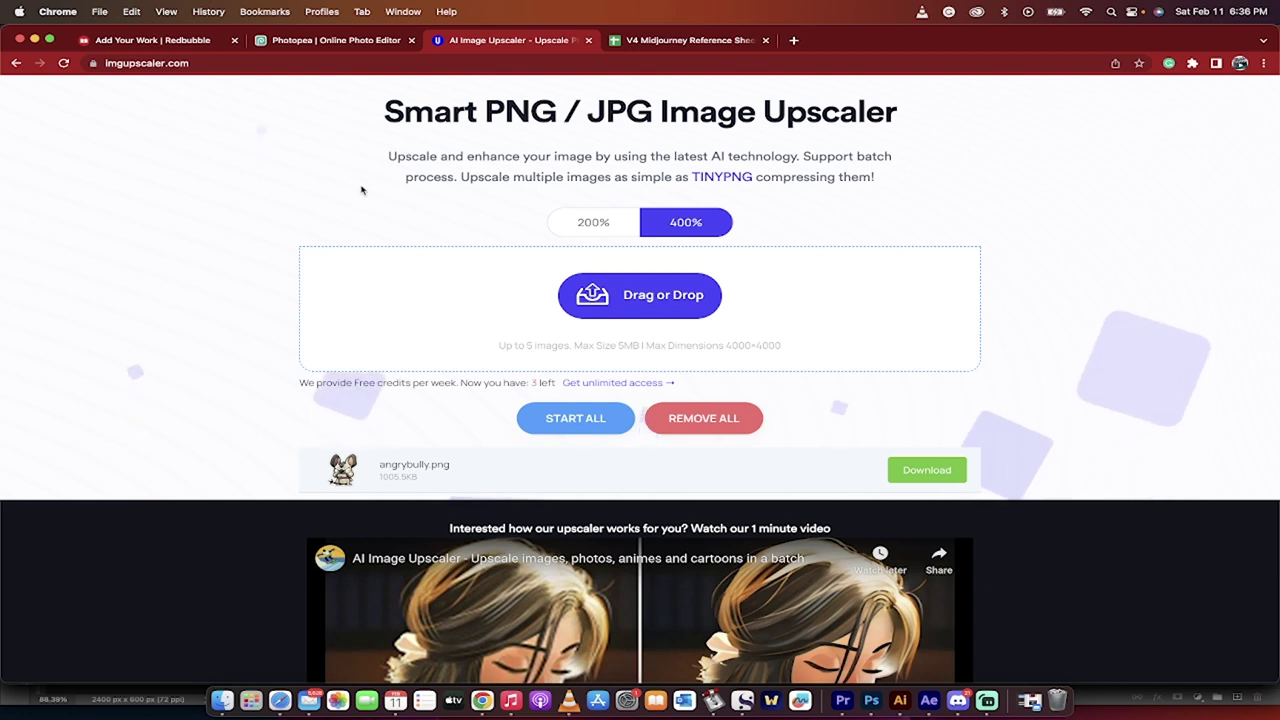
Step: Upload the newest French bulldog sticker PNG to ImgUpscaler and start its 400% upscale
{"action": "left_click", "coordinate": [163, 63]}
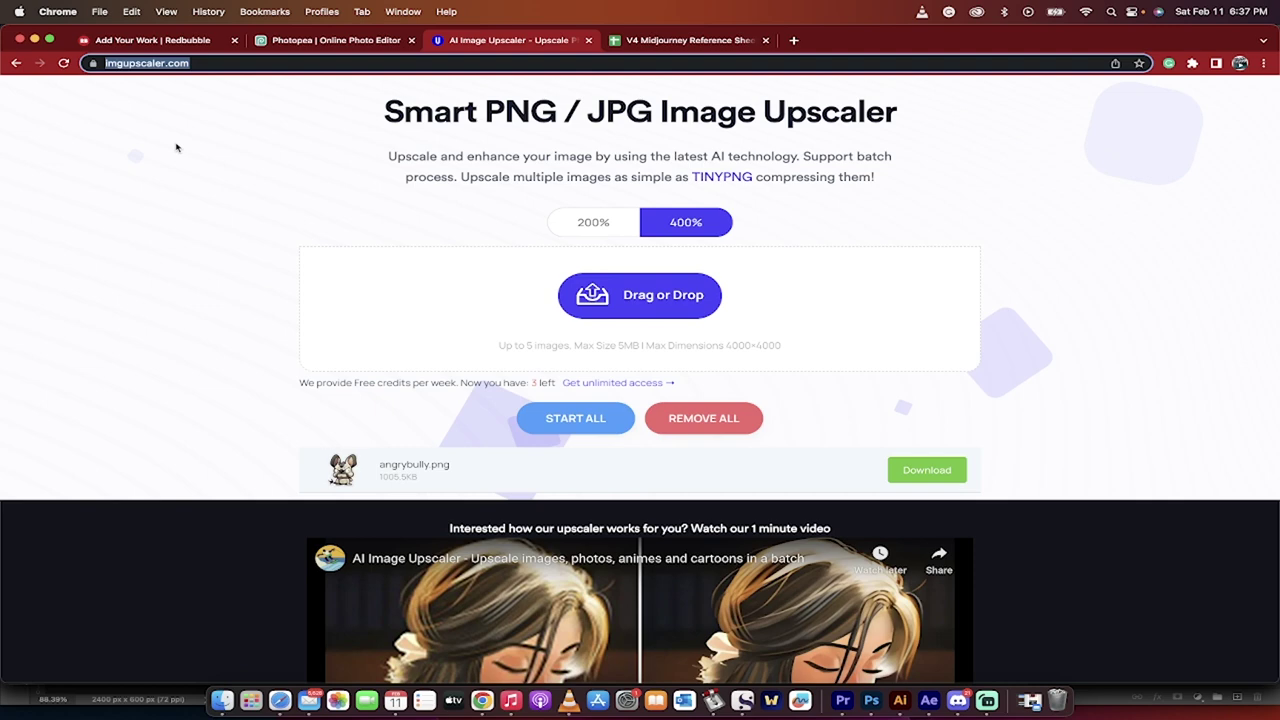
{"action": "scroll", "coordinate": [230, 330], "scroll_direction": "up", "scroll_amount": 1}
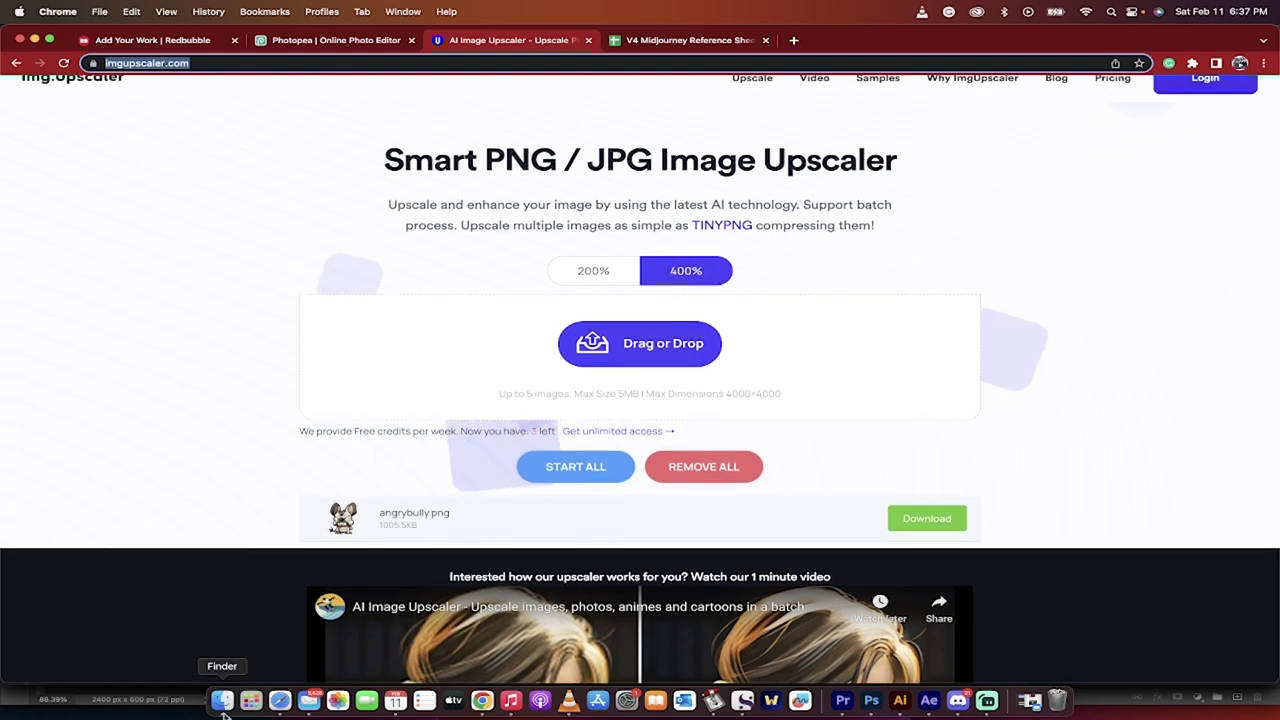
{"action": "left_click", "coordinate": [222, 700]}
{"action": "scroll", "coordinate": [499, 310], "scroll_direction": "down", "scroll_amount": 2}
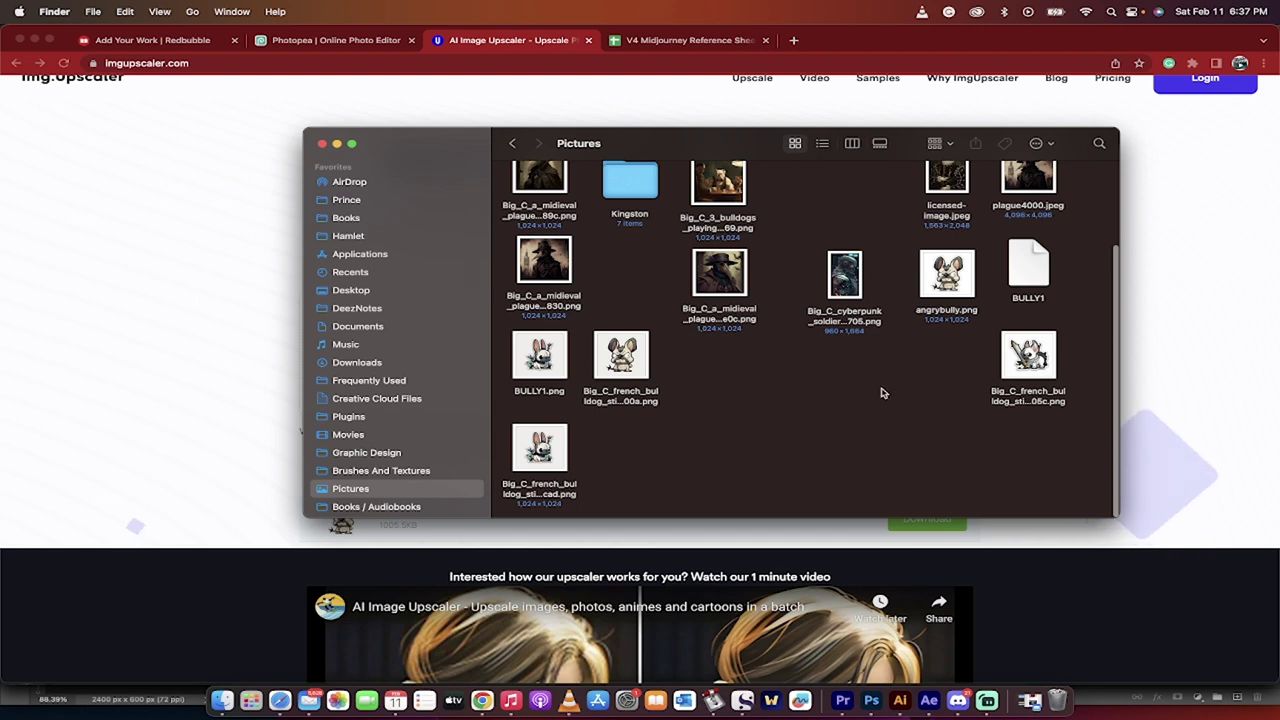
{"action": "left_click", "coordinate": [1028, 358]}
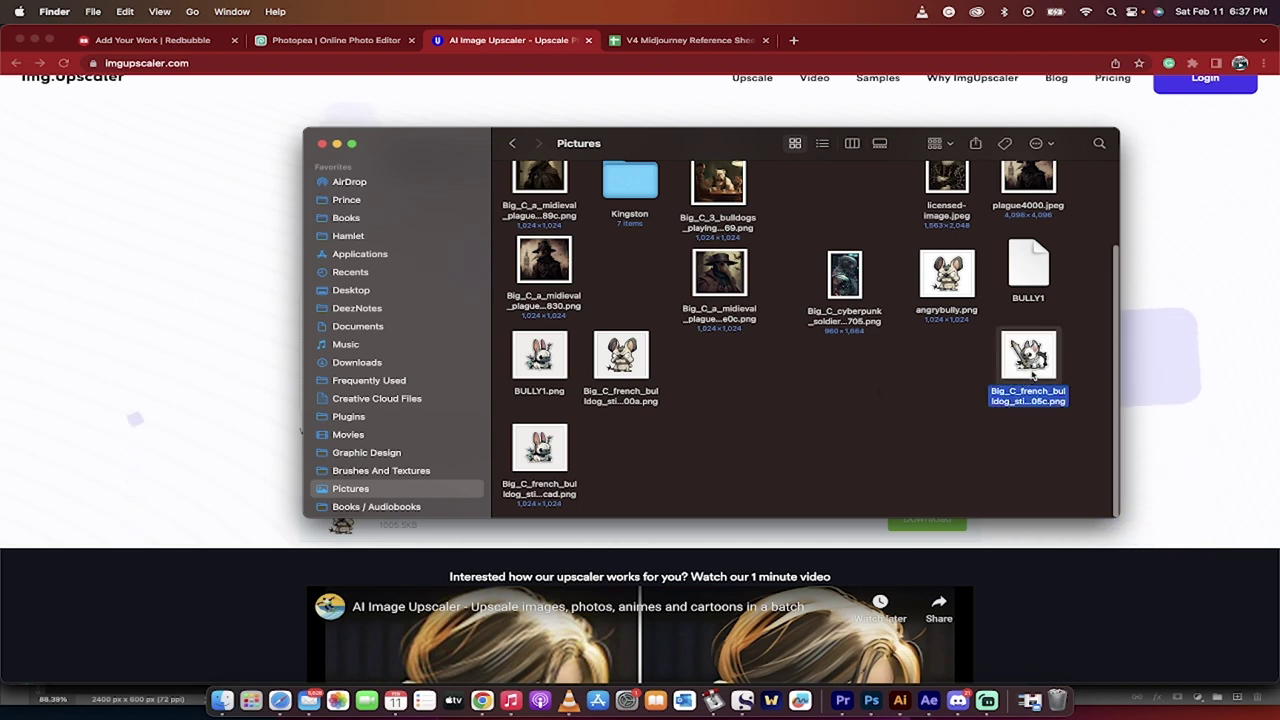
{"action": "left_click_drag", "start_coordinate": [1028, 358], "coordinate": [640, 361]}
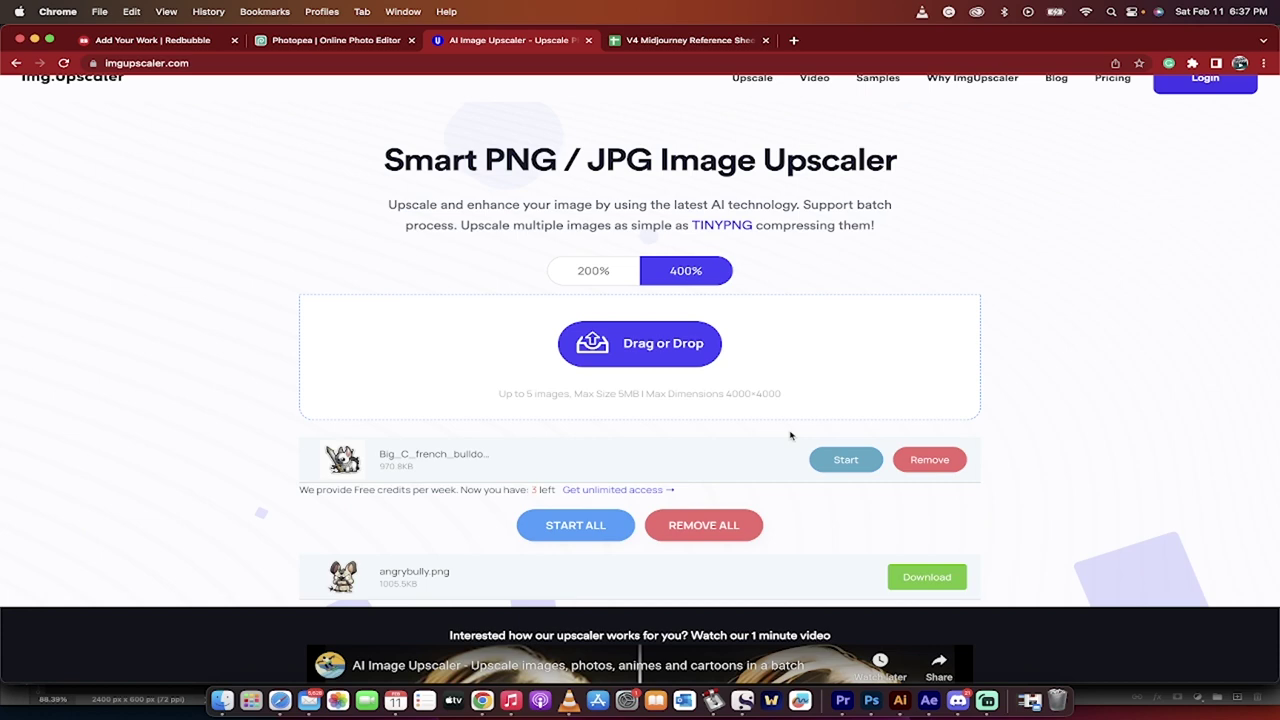
{"action": "left_click", "coordinate": [830, 466]}
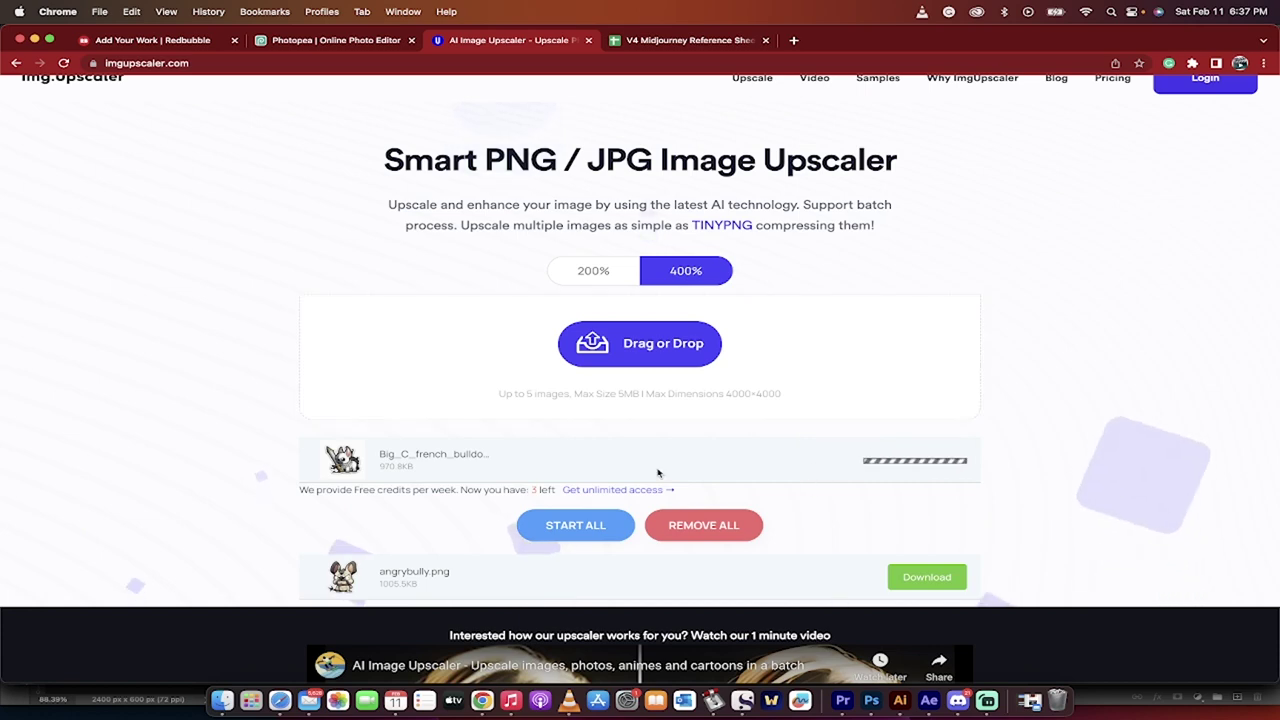
{"action": "scroll", "coordinate": [658, 476], "scroll_direction": "down", "scroll_amount": 3}
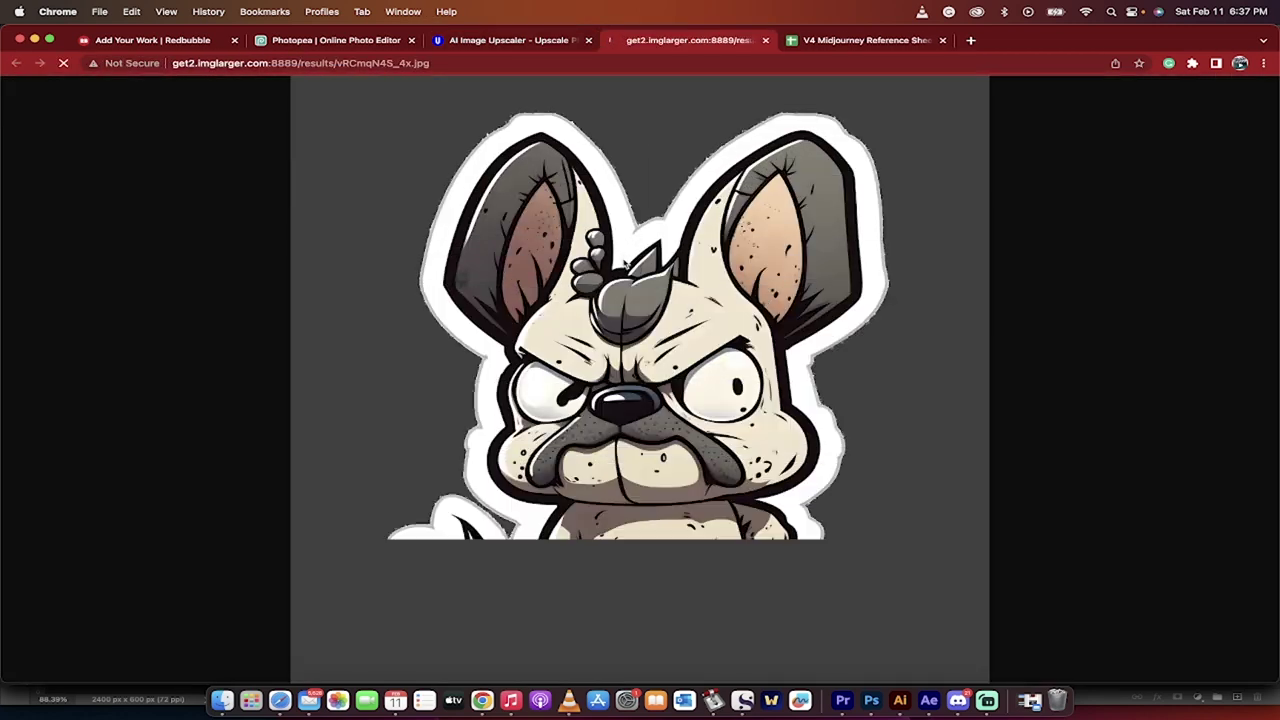
Step: Save the upscaled sword bulldog image as hollow.jpeg and close the image tab
{"action": "left_click", "coordinate": [500, 40]}
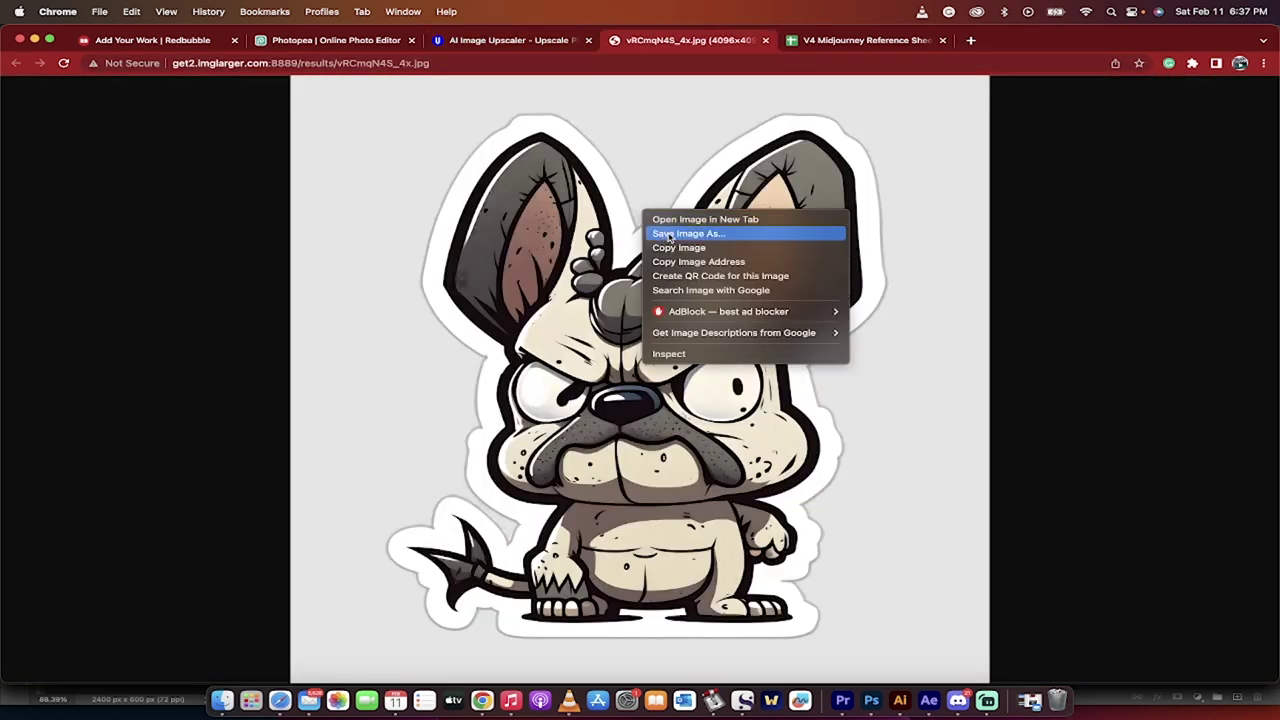
{"action": "left_click", "coordinate": [669, 235]}
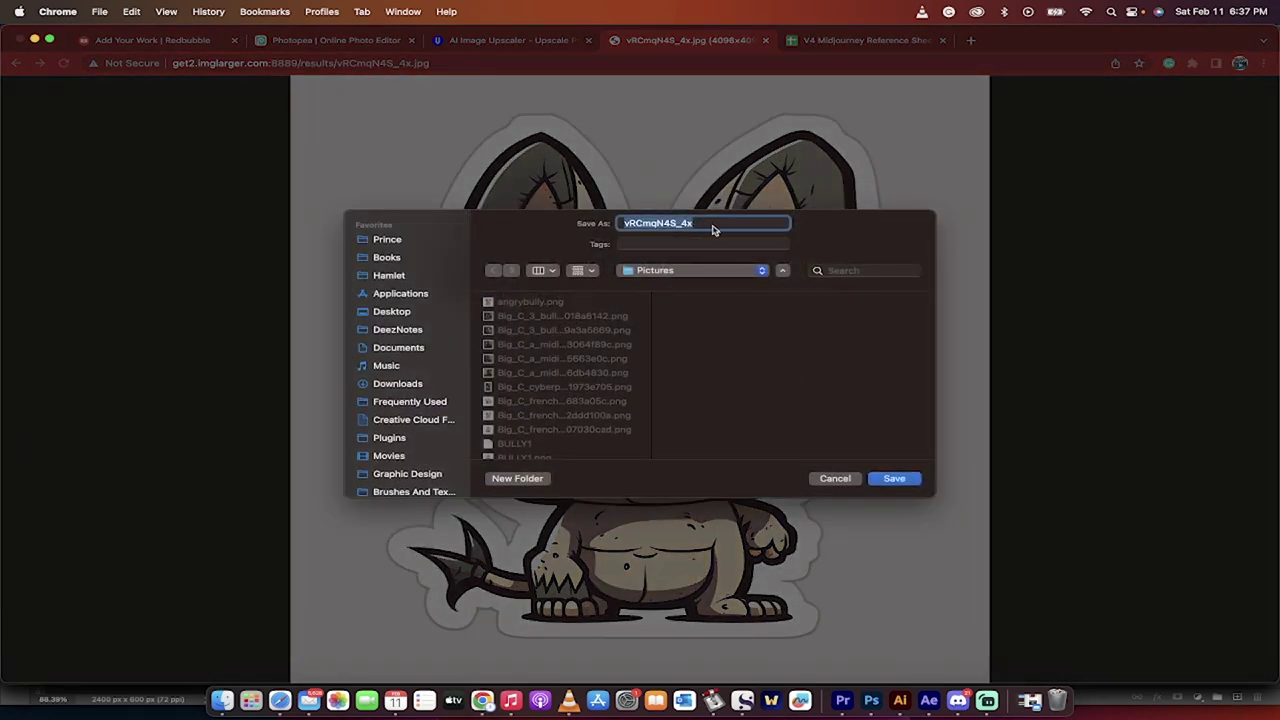
{"action": "left_click", "coordinate": [908, 478]}
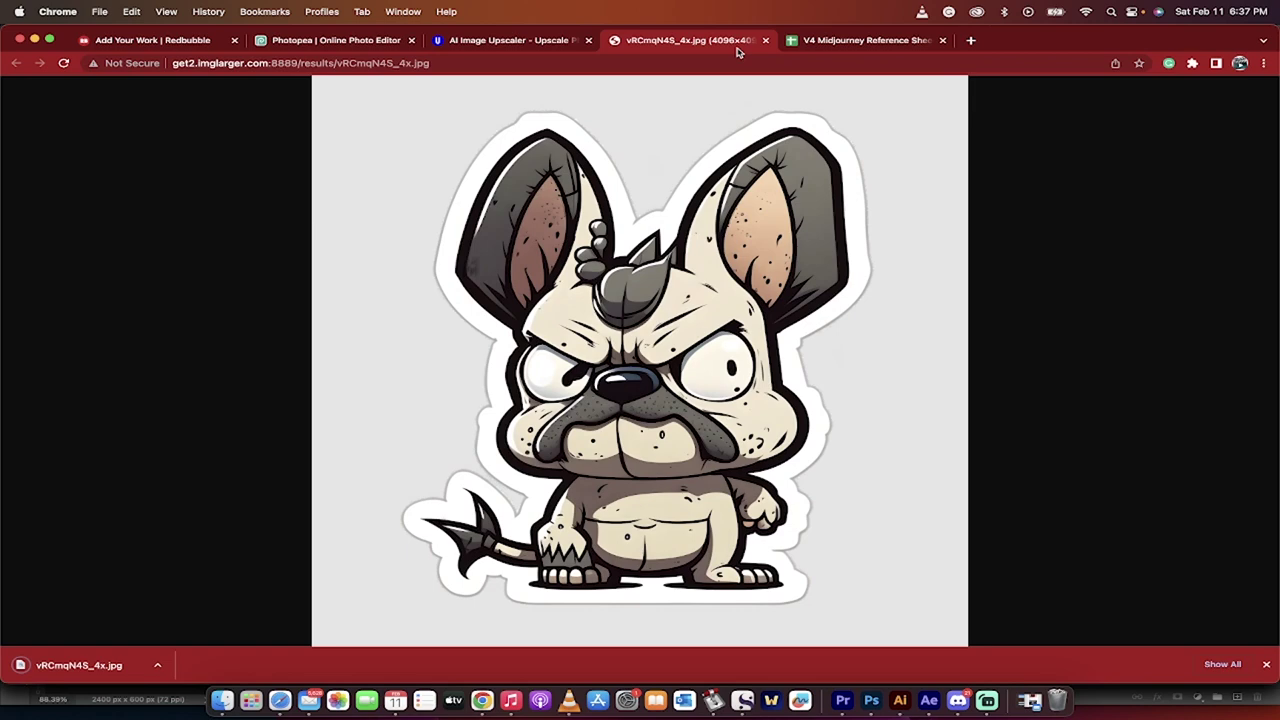
{"action": "left_click", "coordinate": [766, 41]}
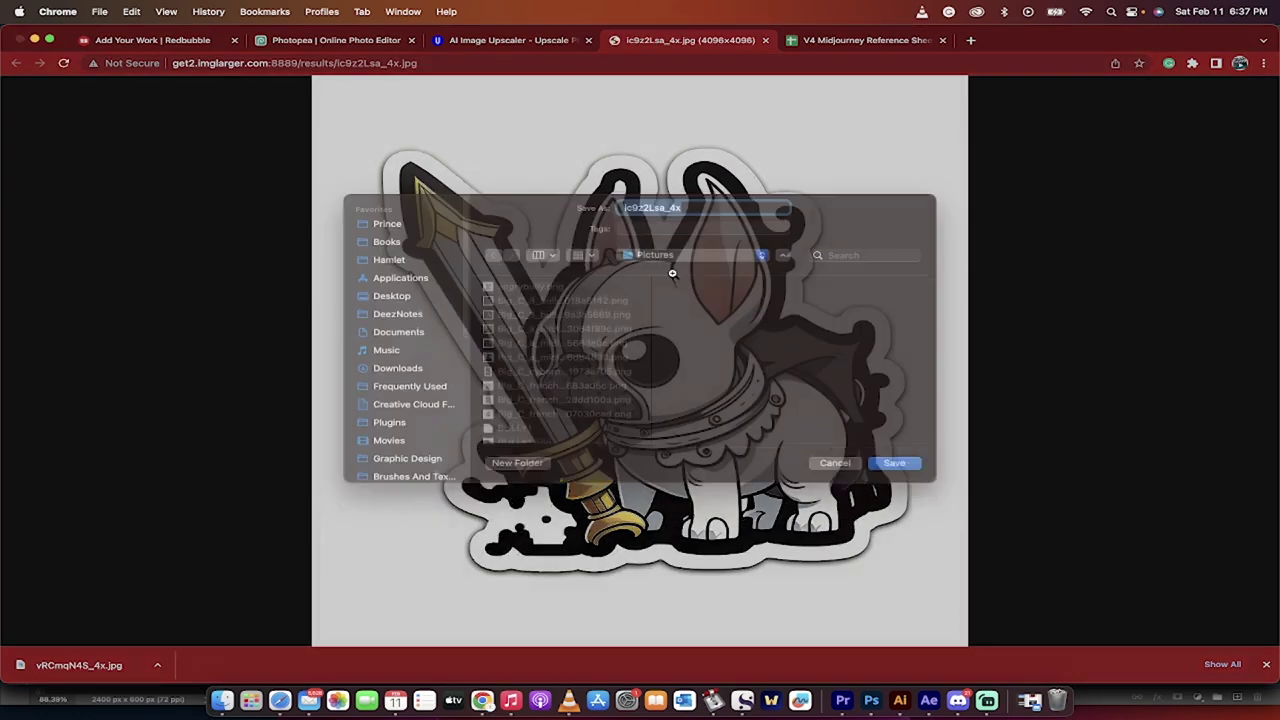
{"action": "type", "text": "hollow"}
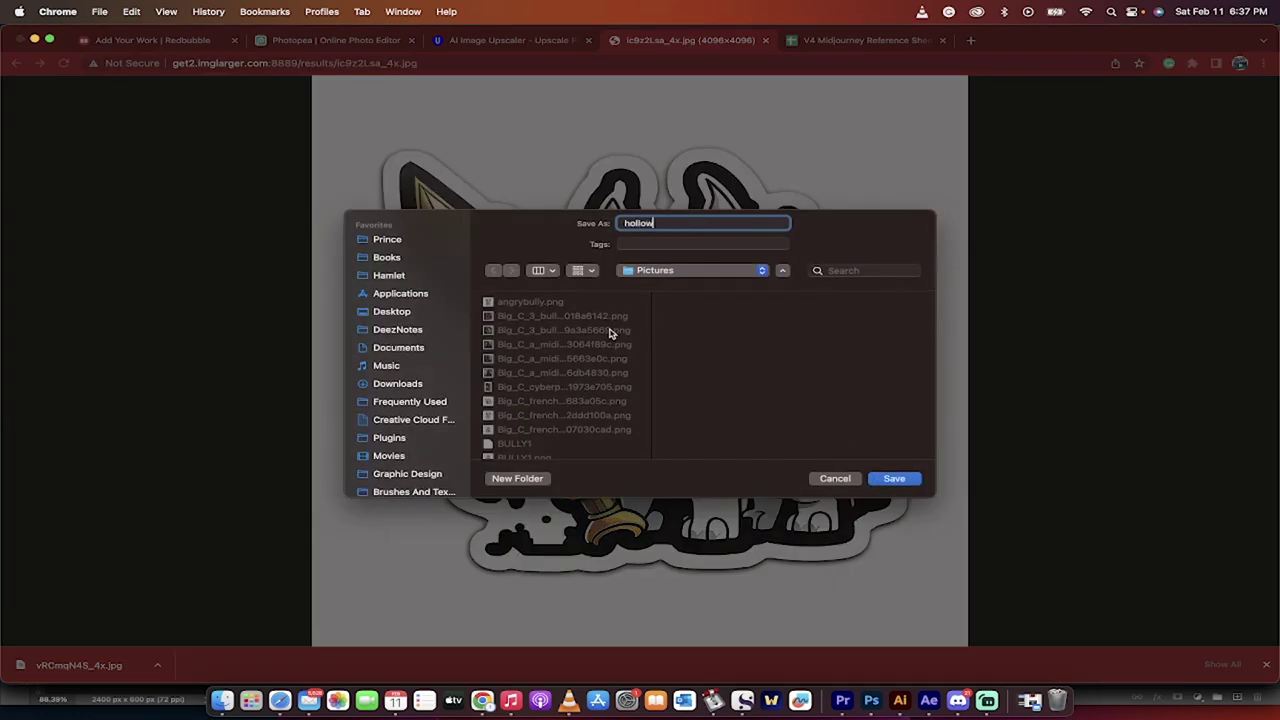
{"action": "left_click", "coordinate": [893, 477]}
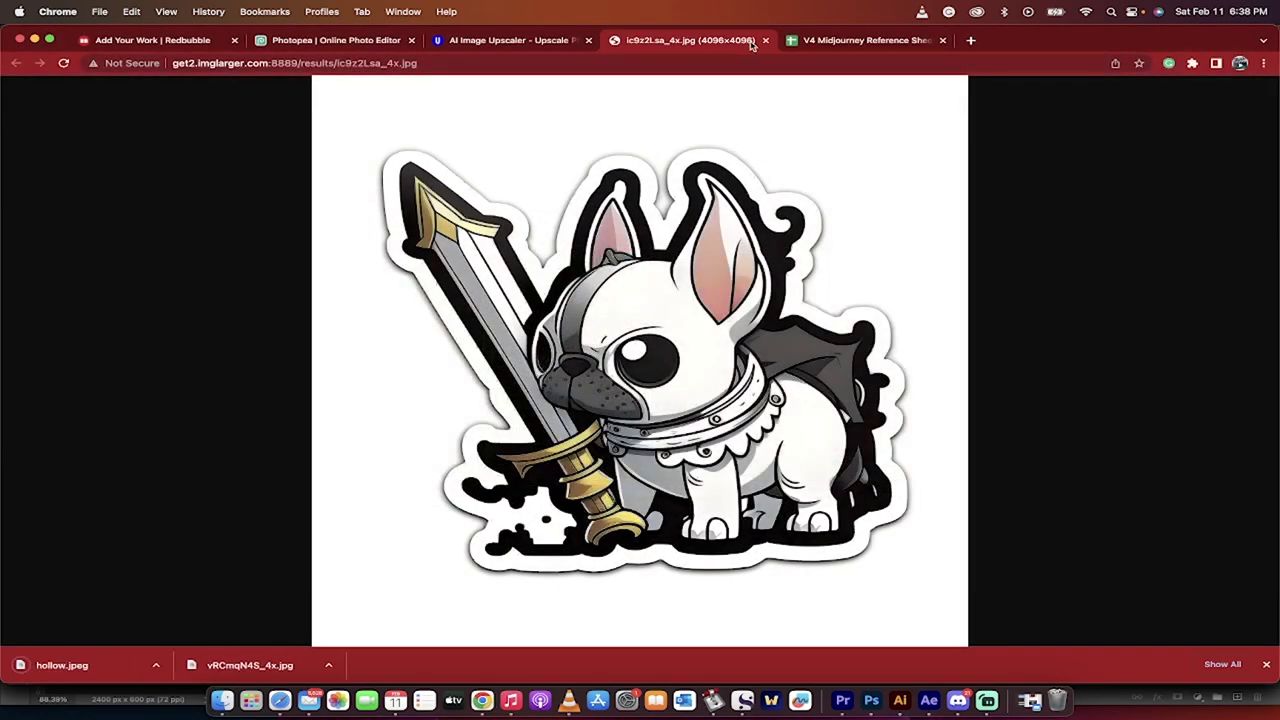
{"action": "left_click", "coordinate": [765, 40]}
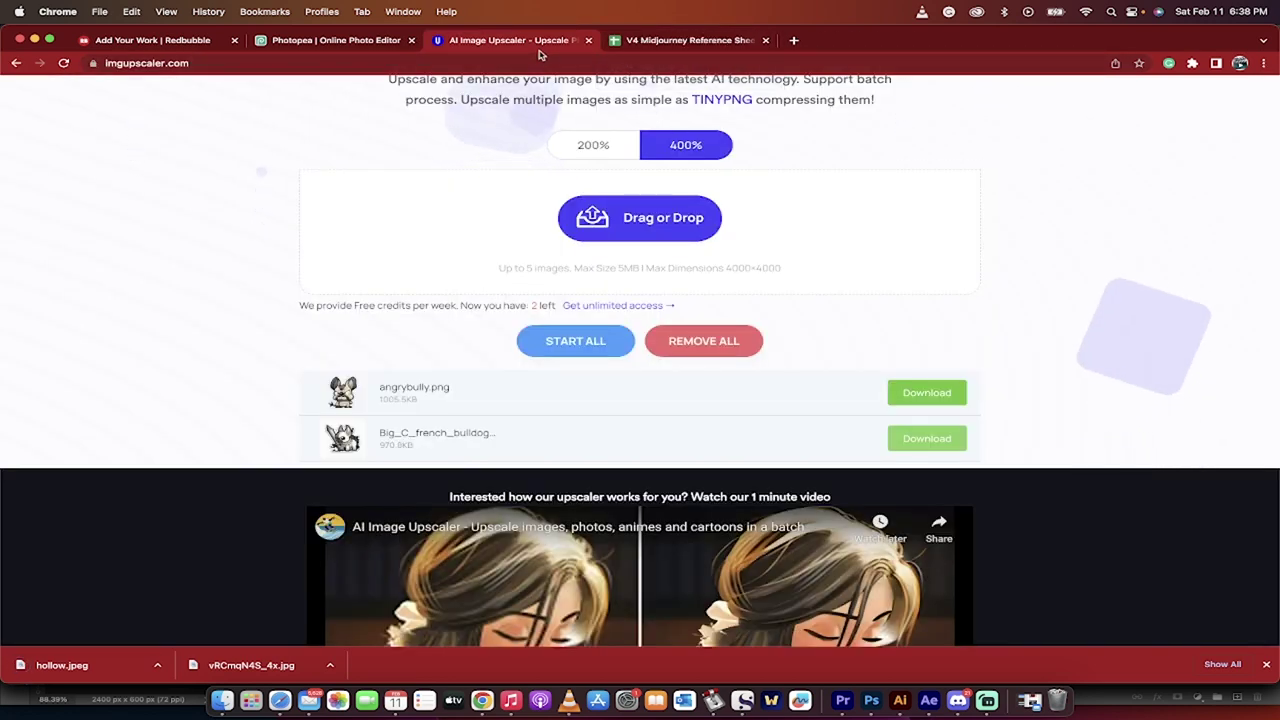
Step: Close the Photopea tab holding angrybully.psd, leaving without saving changes
{"action": "left_click", "coordinate": [310, 40]}
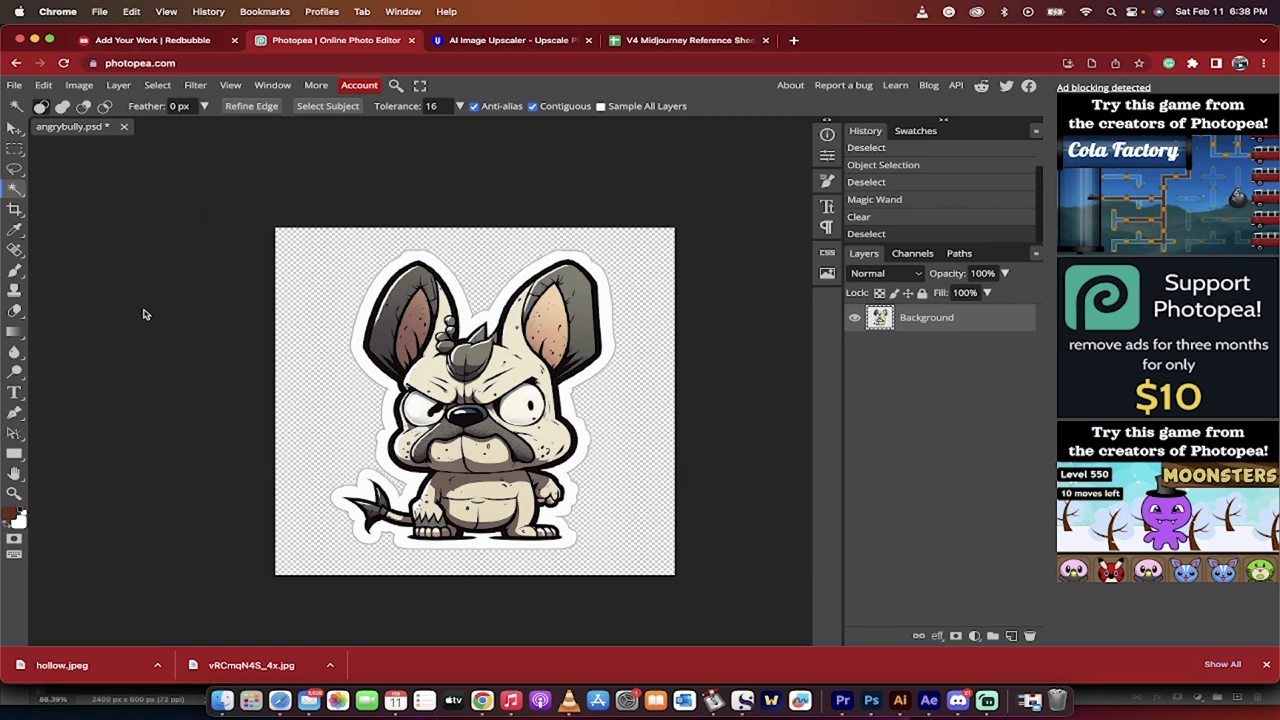
{"action": "left_click", "coordinate": [222, 701]}
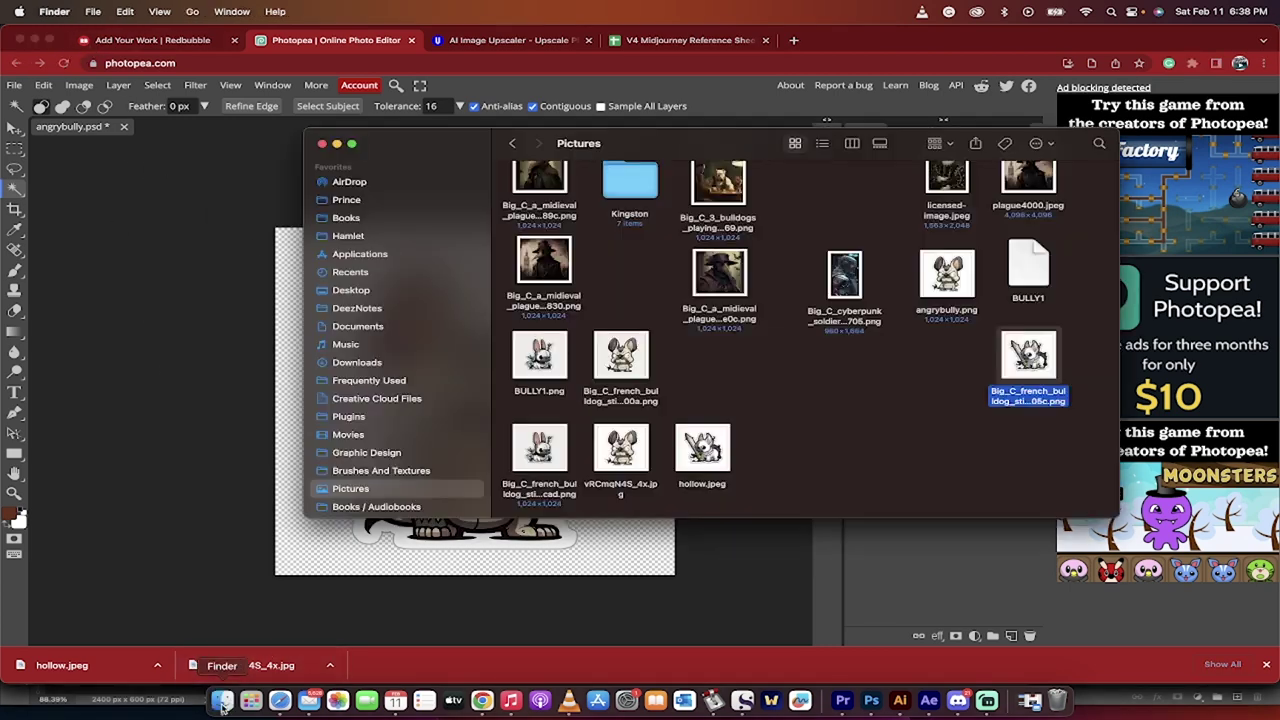
{"action": "left_click", "coordinate": [795, 443]}
{"action": "mouse_move", "coordinate": [722, 438]}
{"action": "left_mouse_down"}
{"action": "mouse_move", "coordinate": [726, 449]}
{"action": "mouse_move", "coordinate": [688, 425]}
{"action": "mouse_move", "coordinate": [528, 117]}
{"action": "mouse_move", "coordinate": [170, 228]}
{"action": "mouse_move", "coordinate": [200, 220]}
{"action": "mouse_move", "coordinate": [357, 286]}
{"action": "mouse_move", "coordinate": [432, 335]}
{"action": "mouse_move", "coordinate": [450, 310]}
{"action": "mouse_move", "coordinate": [586, 423]}
{"action": "mouse_move", "coordinate": [700, 434]}
{"action": "left_mouse_up"}
{"action": "key", "text": "super+Tab"}
{"action": "key", "text": "super+Tab"}
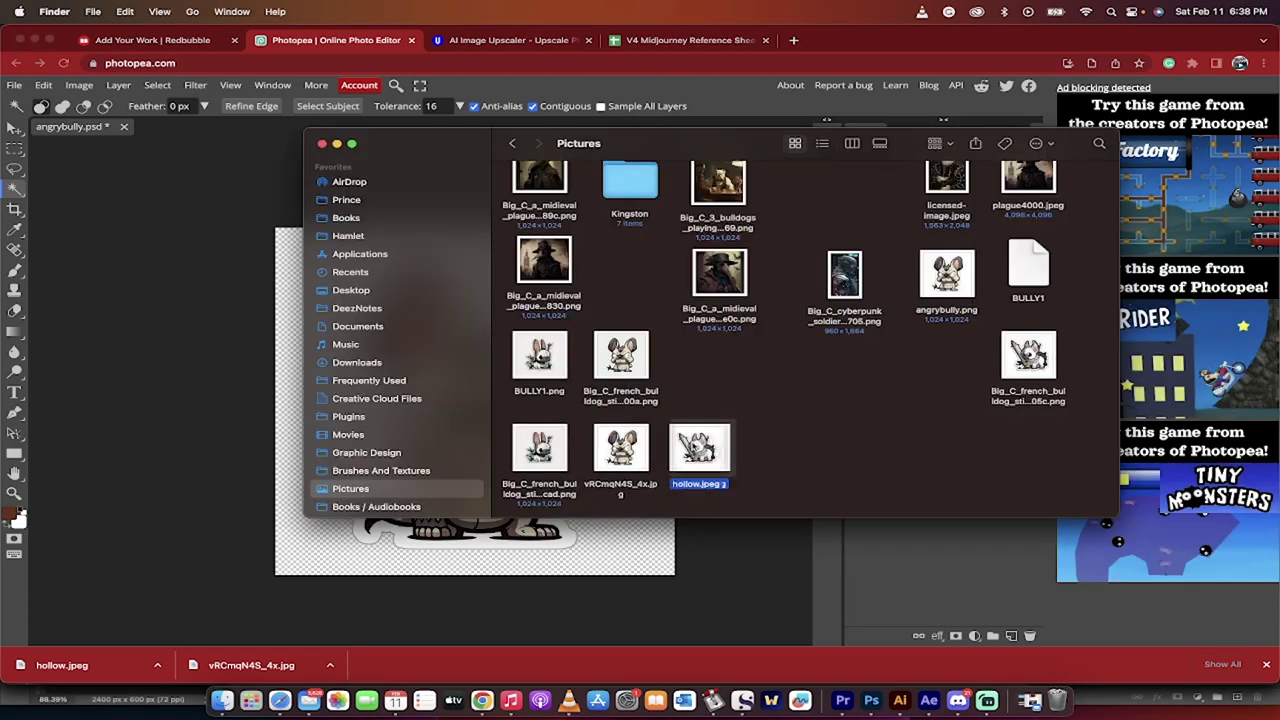
{"action": "key", "text": "super+Tab"}
{"action": "left_click", "coordinate": [410, 41]}
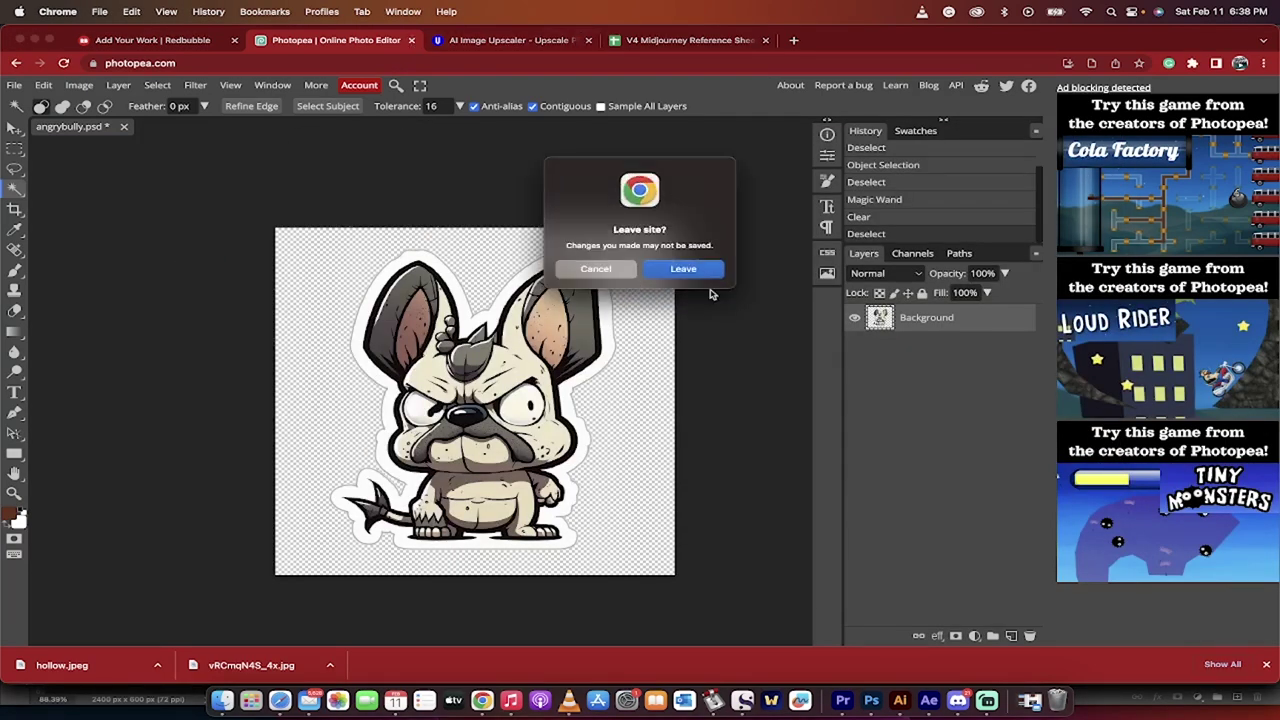
{"action": "left_click", "coordinate": [684, 275]}
Step: Reopen Photopea via a 'photopea' web search and drag in hollow.jpeg from Pictures
{"action": "left_click", "coordinate": [617, 40]}
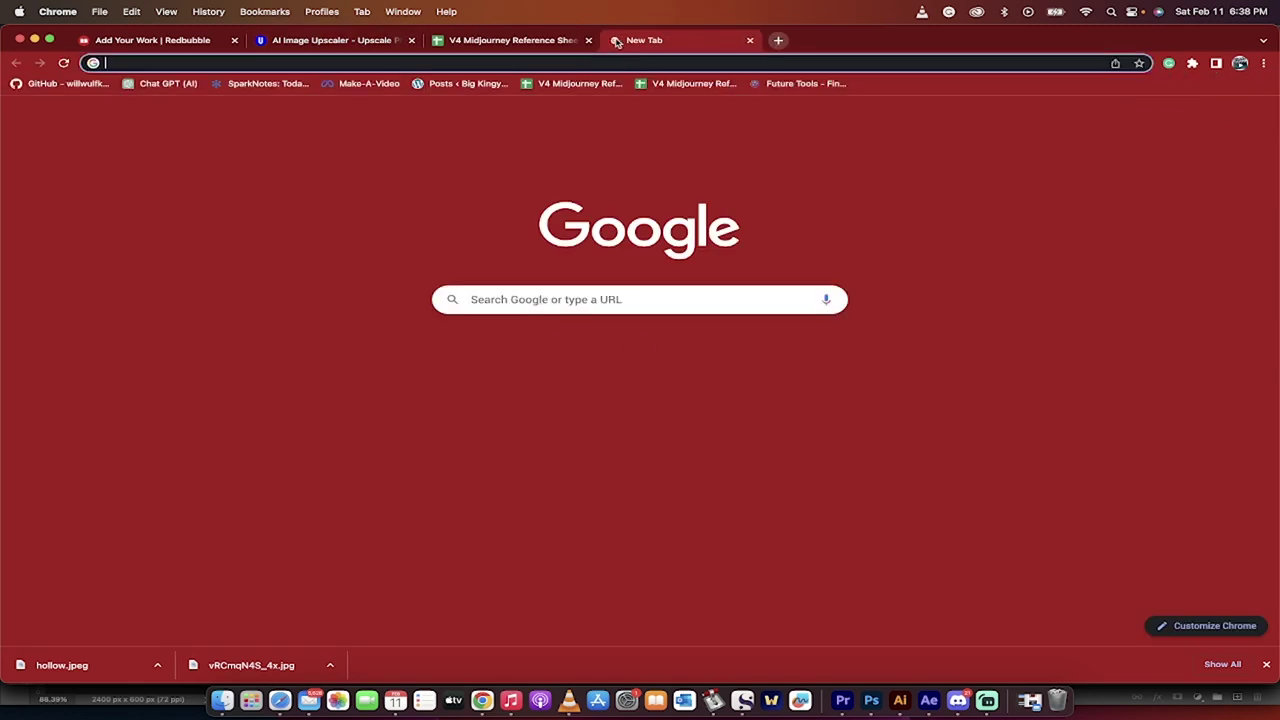
{"action": "type", "text": "photop"}
{"action": "key", "text": "Return"}
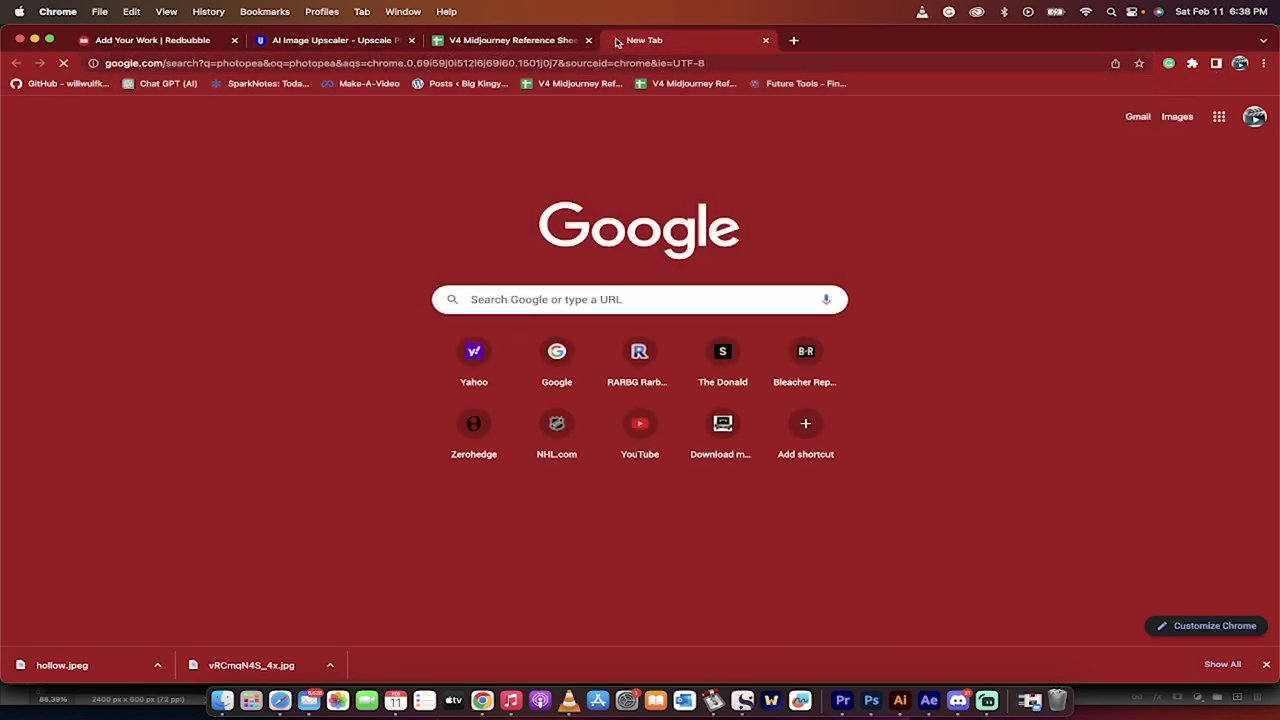
{"action": "left_click", "coordinate": [362, 216]}
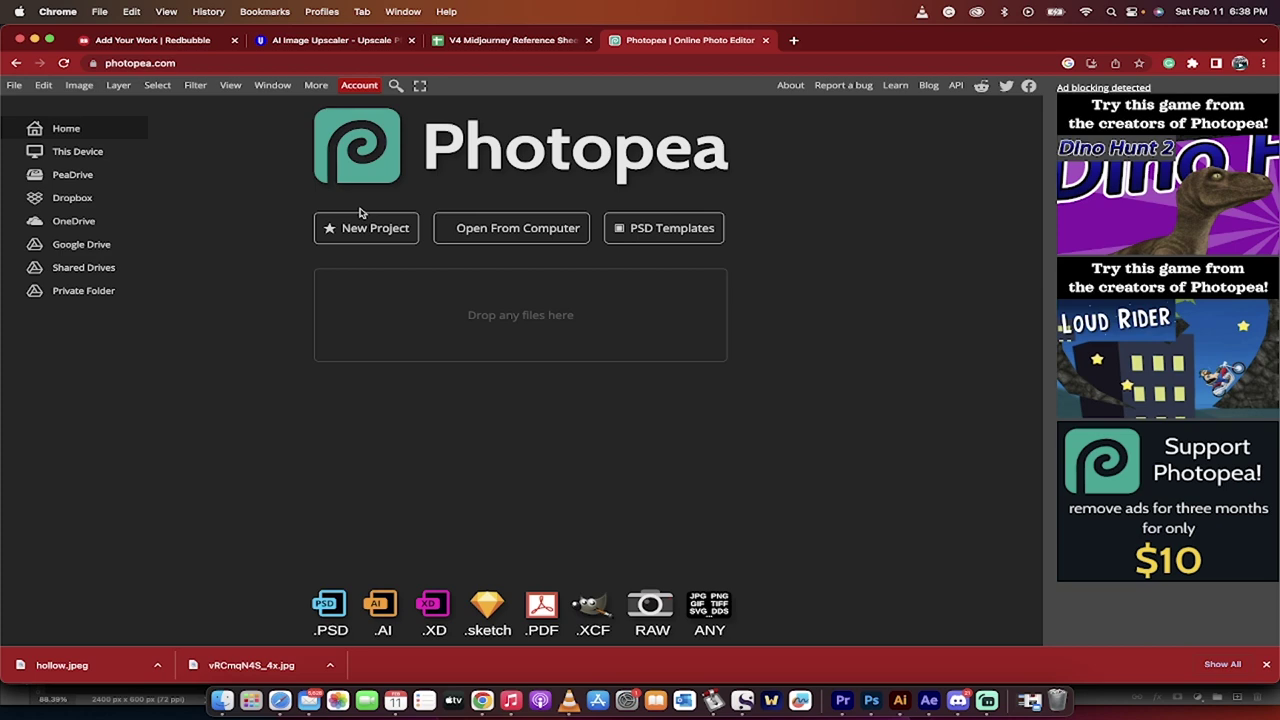
{"action": "left_click", "coordinate": [222, 700]}
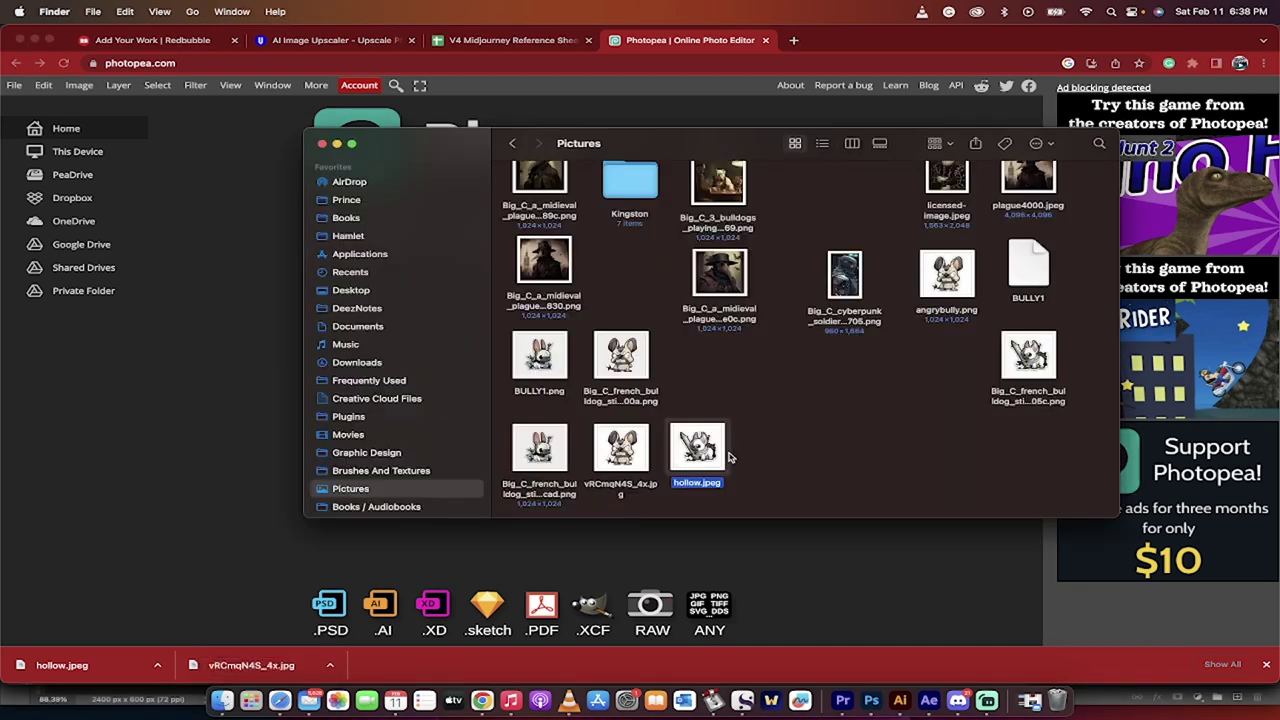
{"action": "left_click_drag", "start_coordinate": [706, 450], "coordinate": [576, 337]}
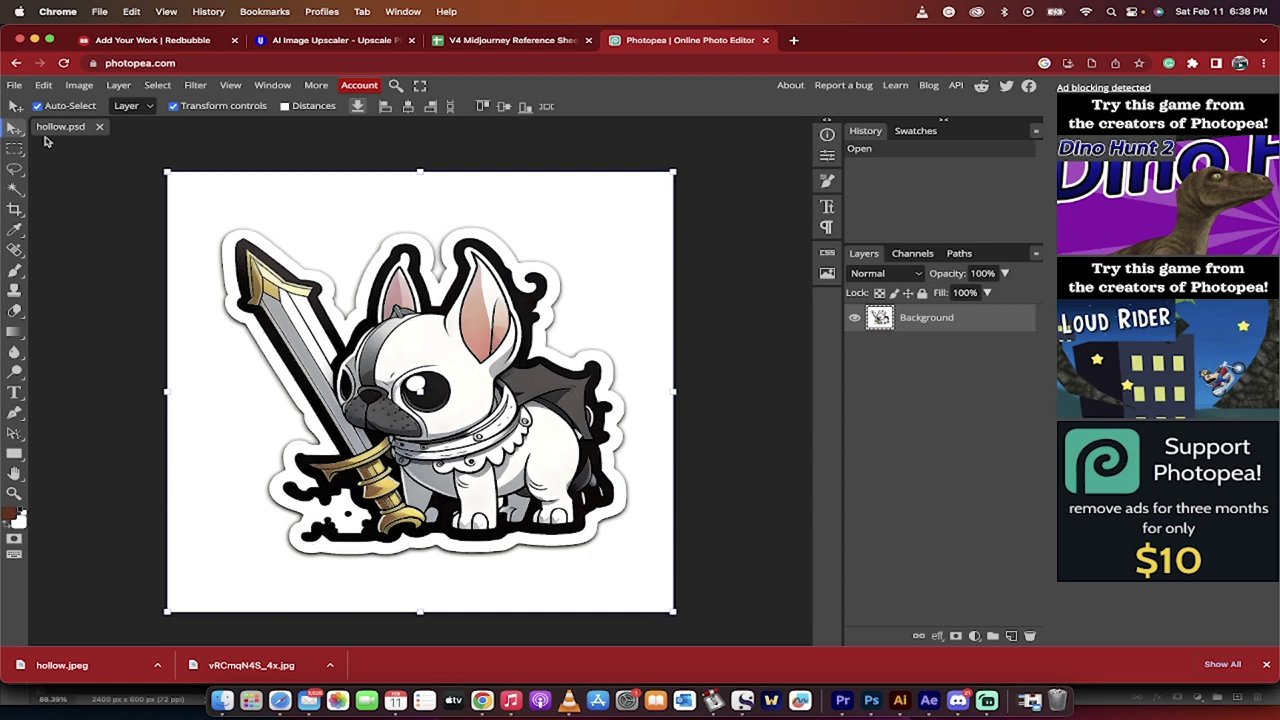
Step: Select the white background with the Magic Wand and delete it with Edit > Clear
{"action": "right_click", "coordinate": [13, 172]}
{"action": "left_click", "coordinate": [13, 172]}
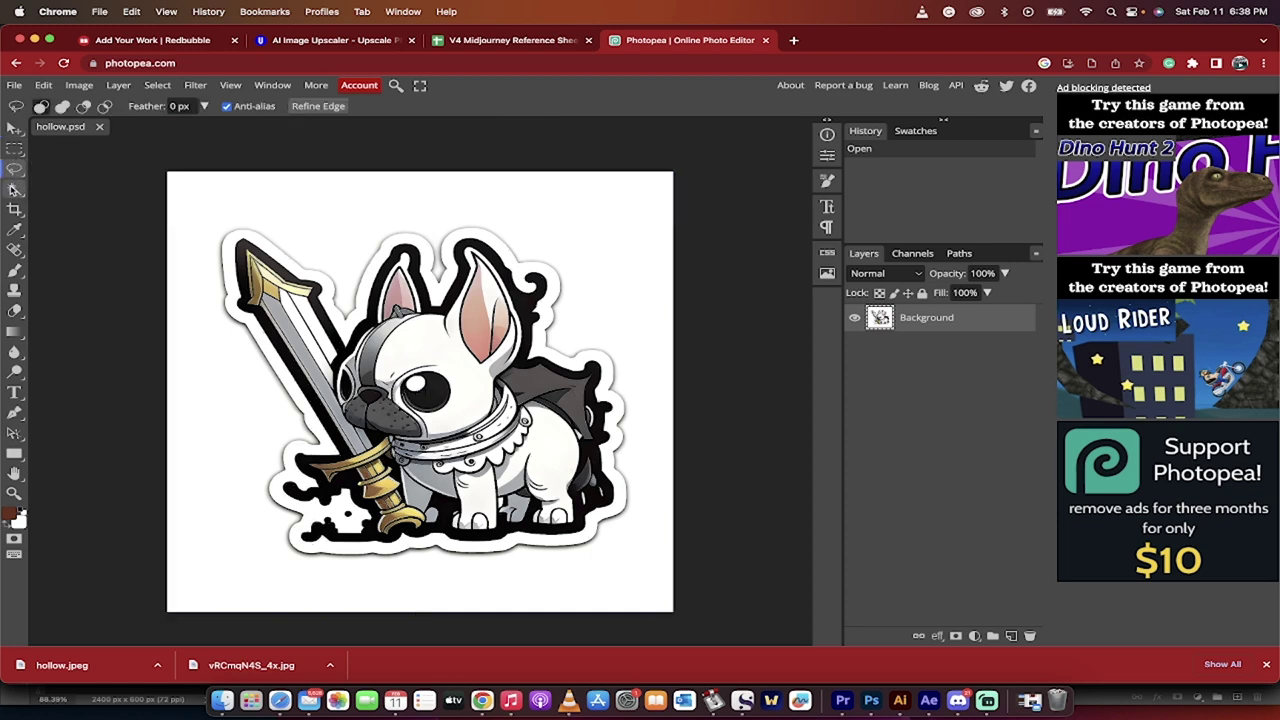
{"action": "right_click", "coordinate": [14, 188]}
{"action": "left_click", "coordinate": [61, 190]}
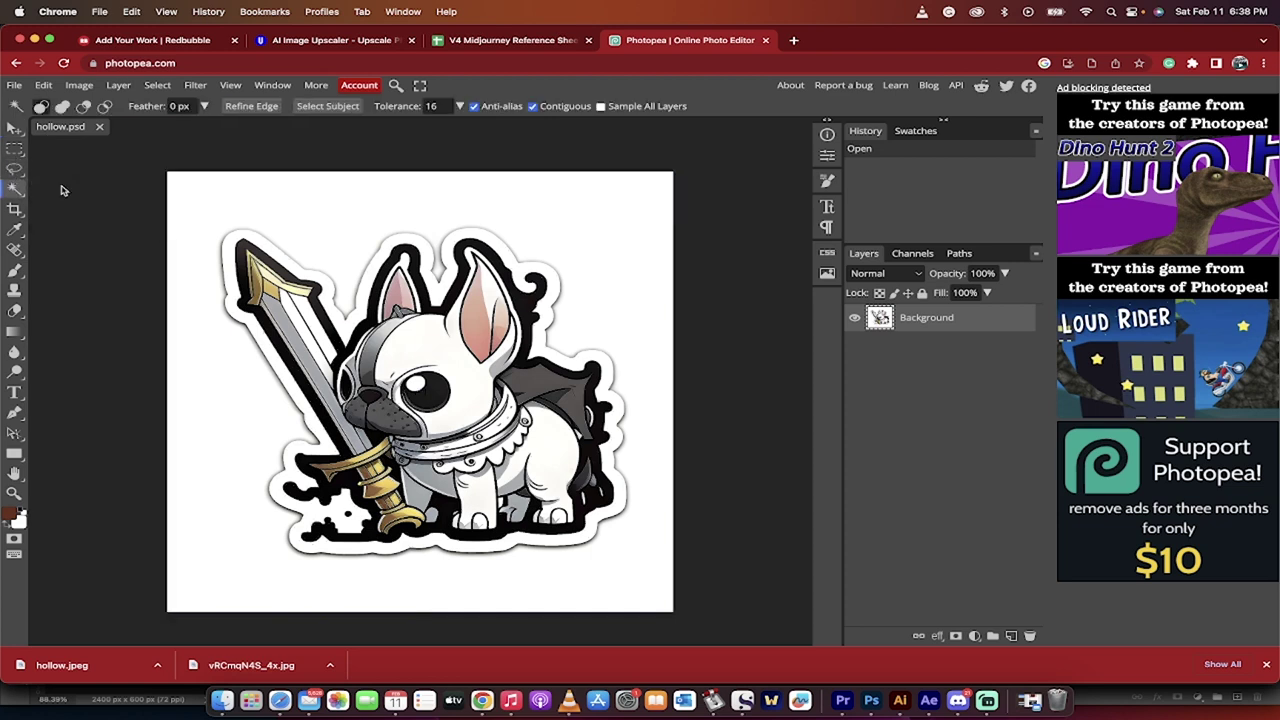
{"action": "left_click", "coordinate": [199, 207]}
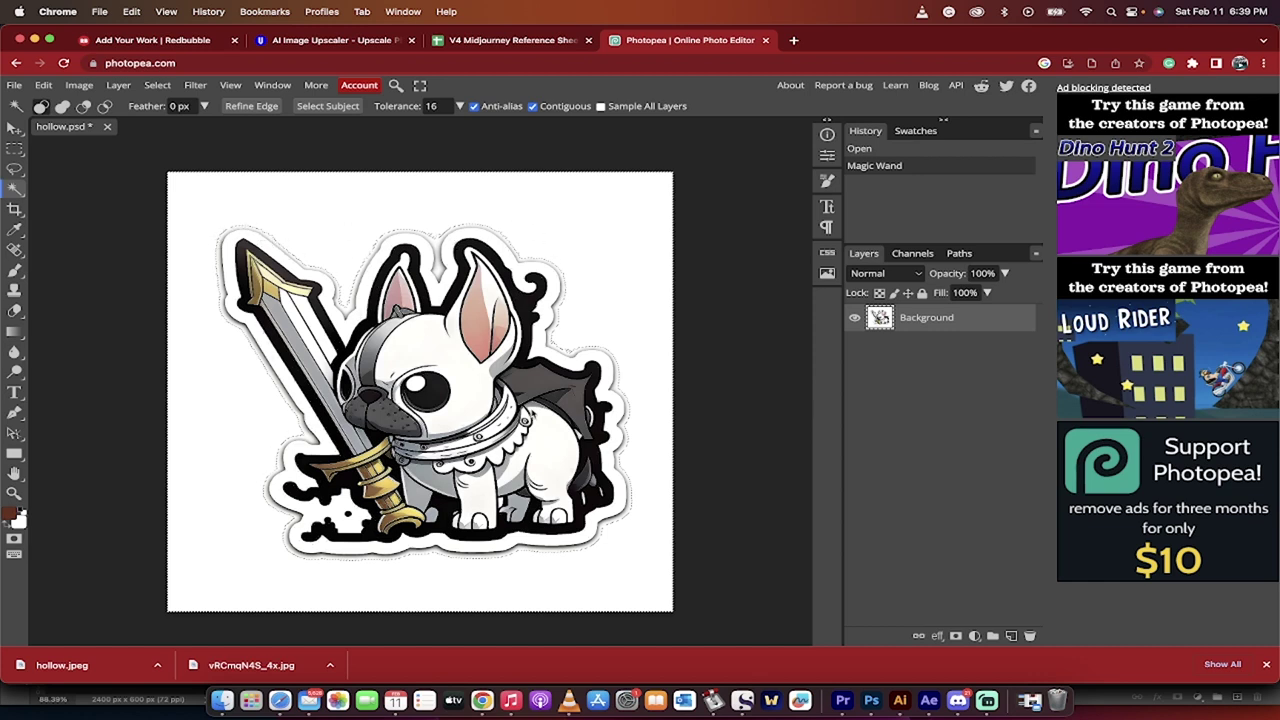
{"action": "left_click", "coordinate": [47, 85]}
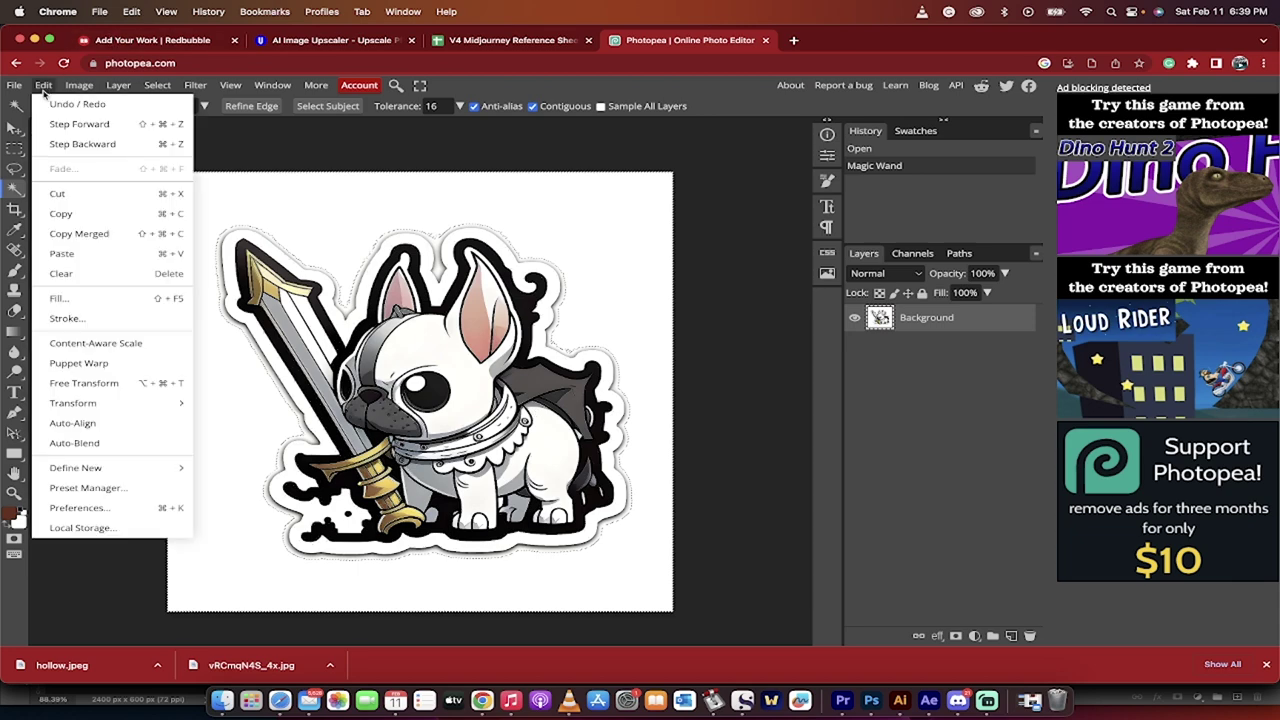
{"action": "left_click", "coordinate": [60, 194]}
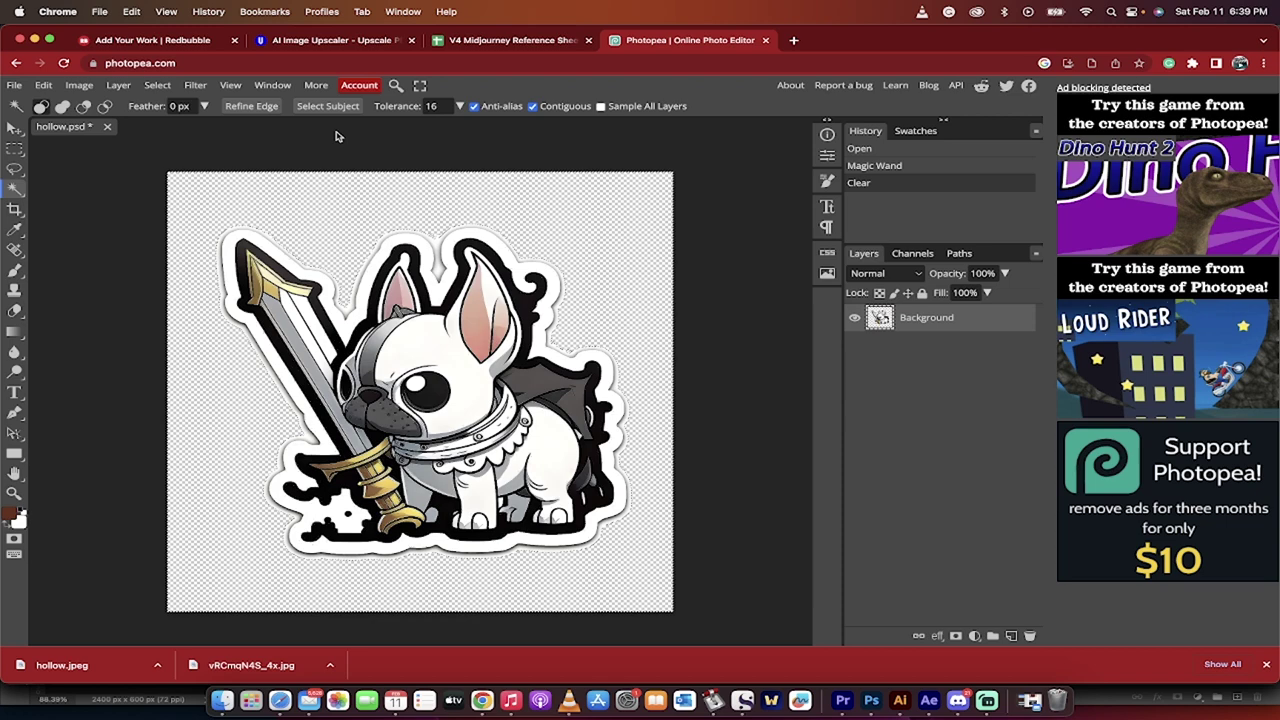
{"action": "left_click", "coordinate": [44, 85]}
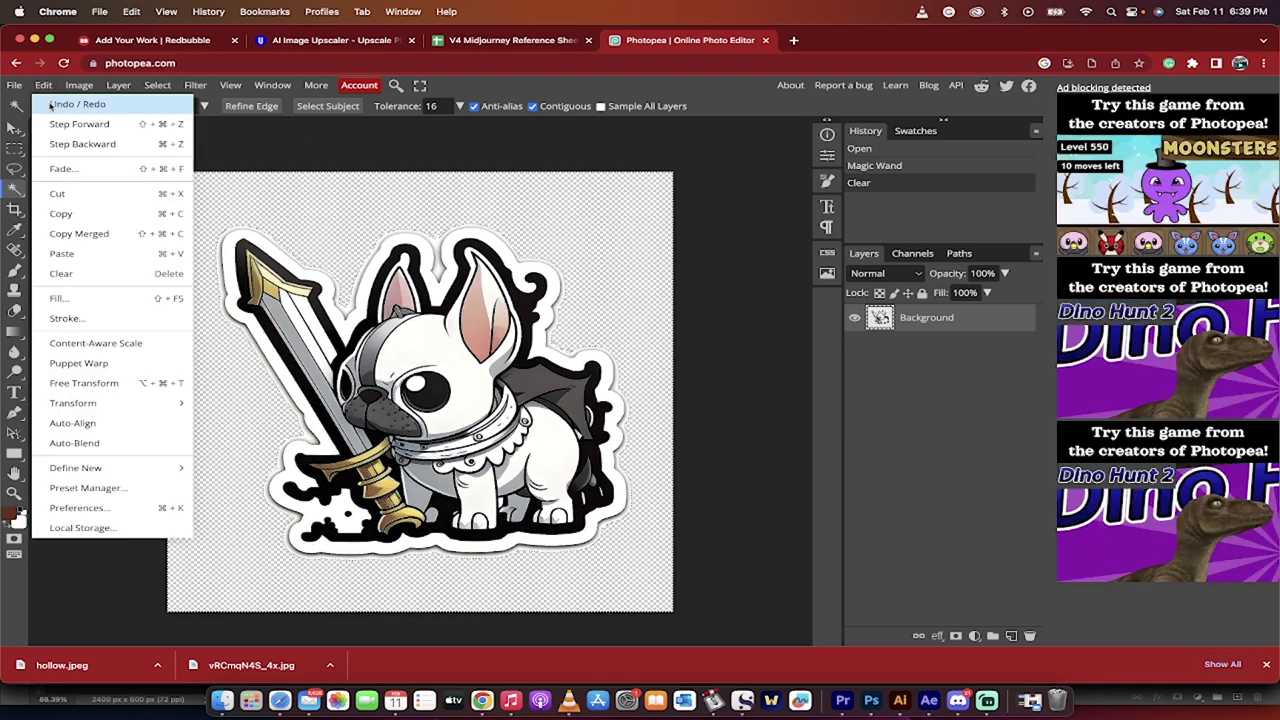
{"action": "left_click", "coordinate": [116, 86]}
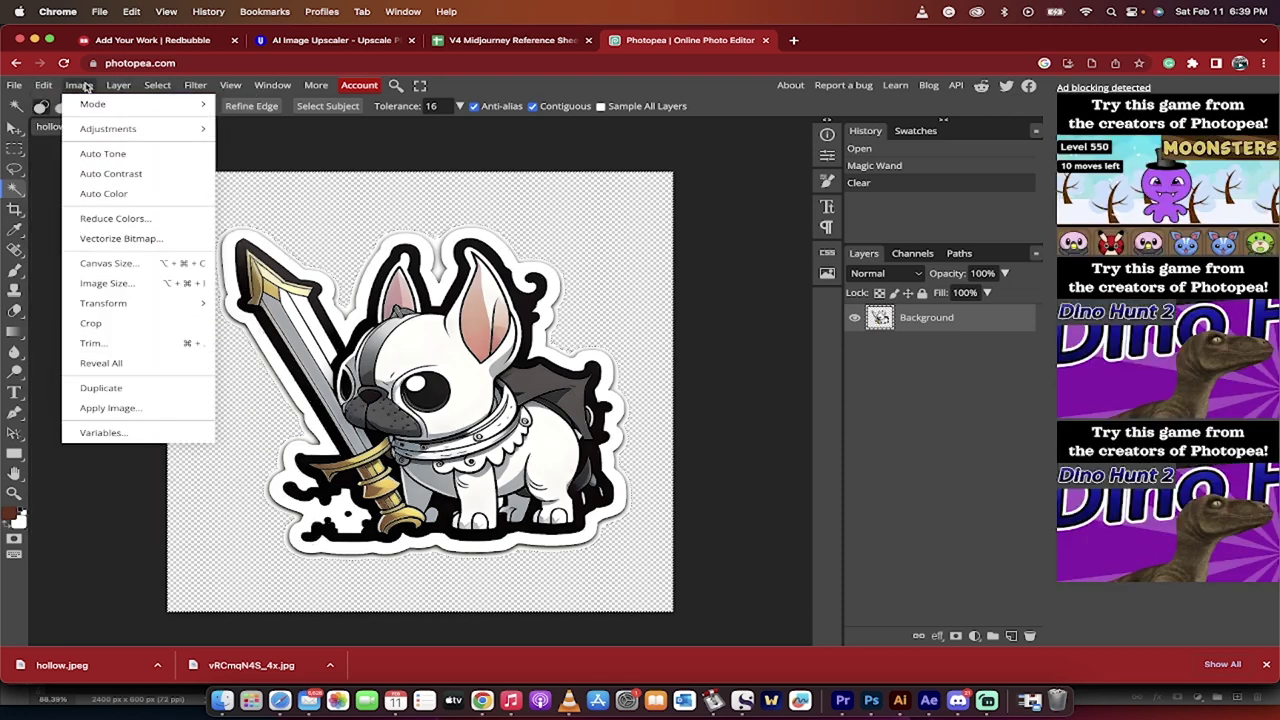
{"action": "mouse_move", "coordinate": [16, 89]}
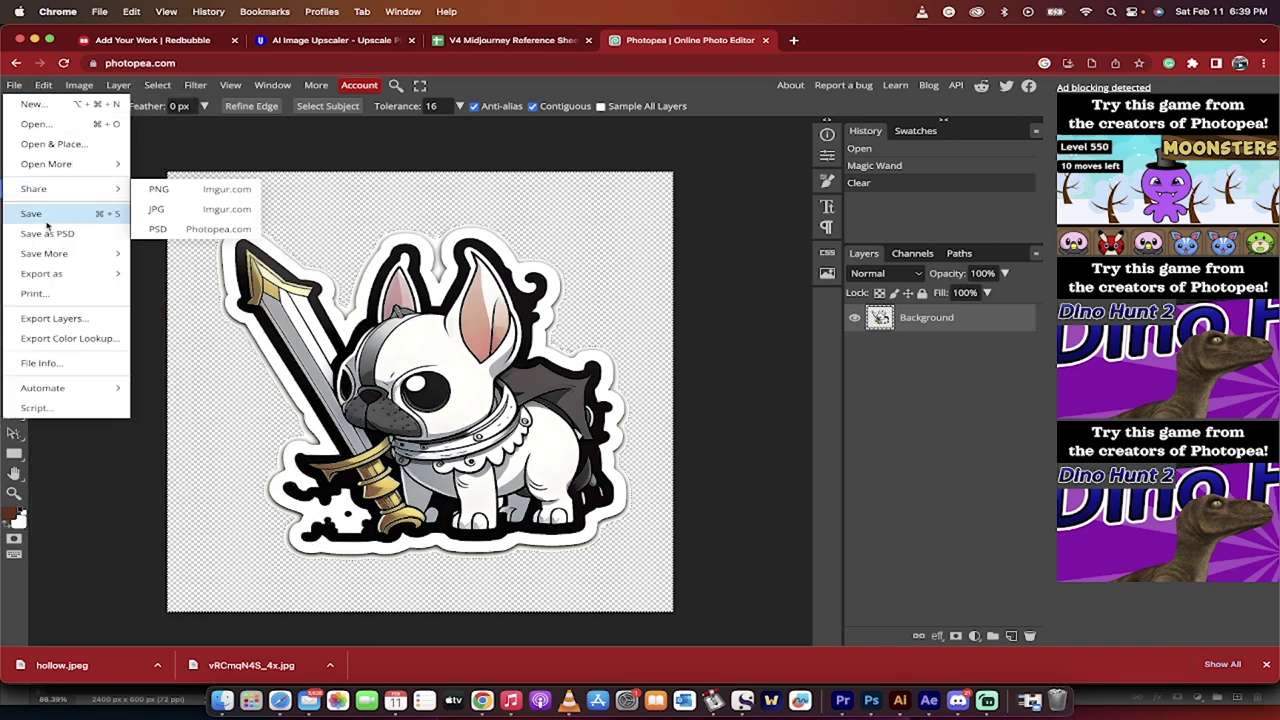
Step: Export the sticker via File > Export as > PNG at 4096 × 4096 as hollow.png
{"action": "mouse_move", "coordinate": [45, 273]}
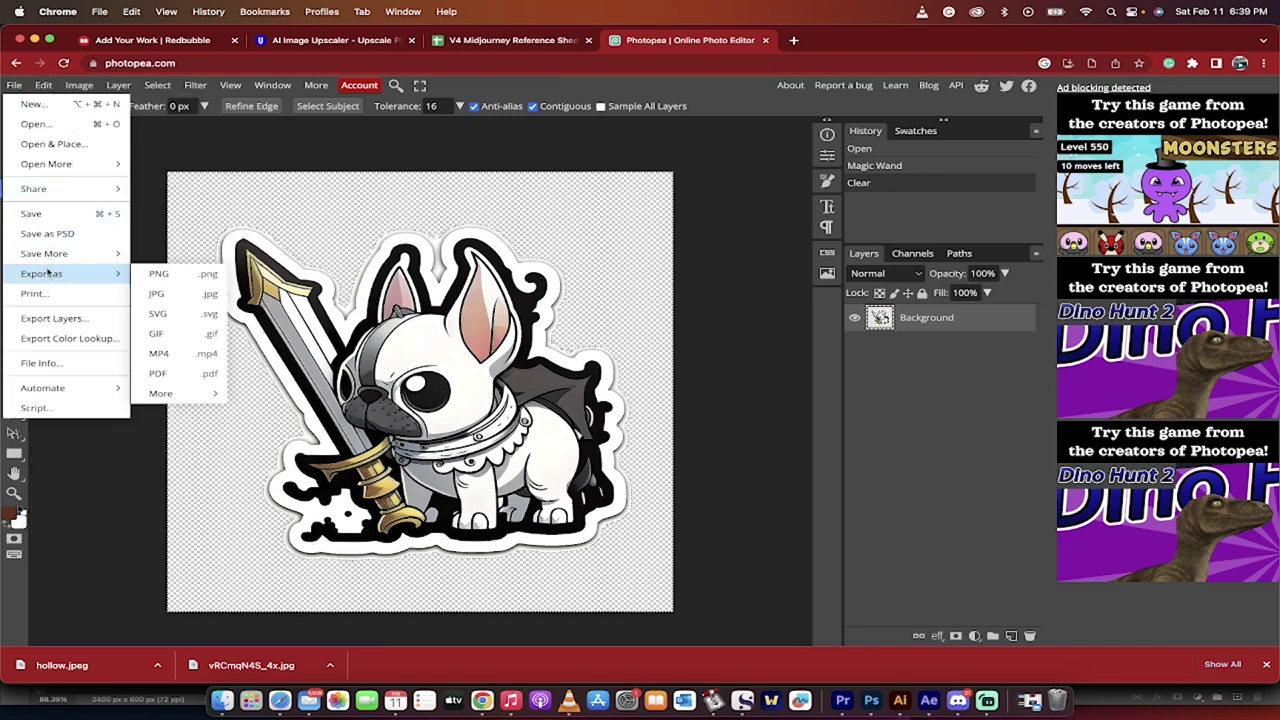
{"action": "left_click", "coordinate": [158, 273]}
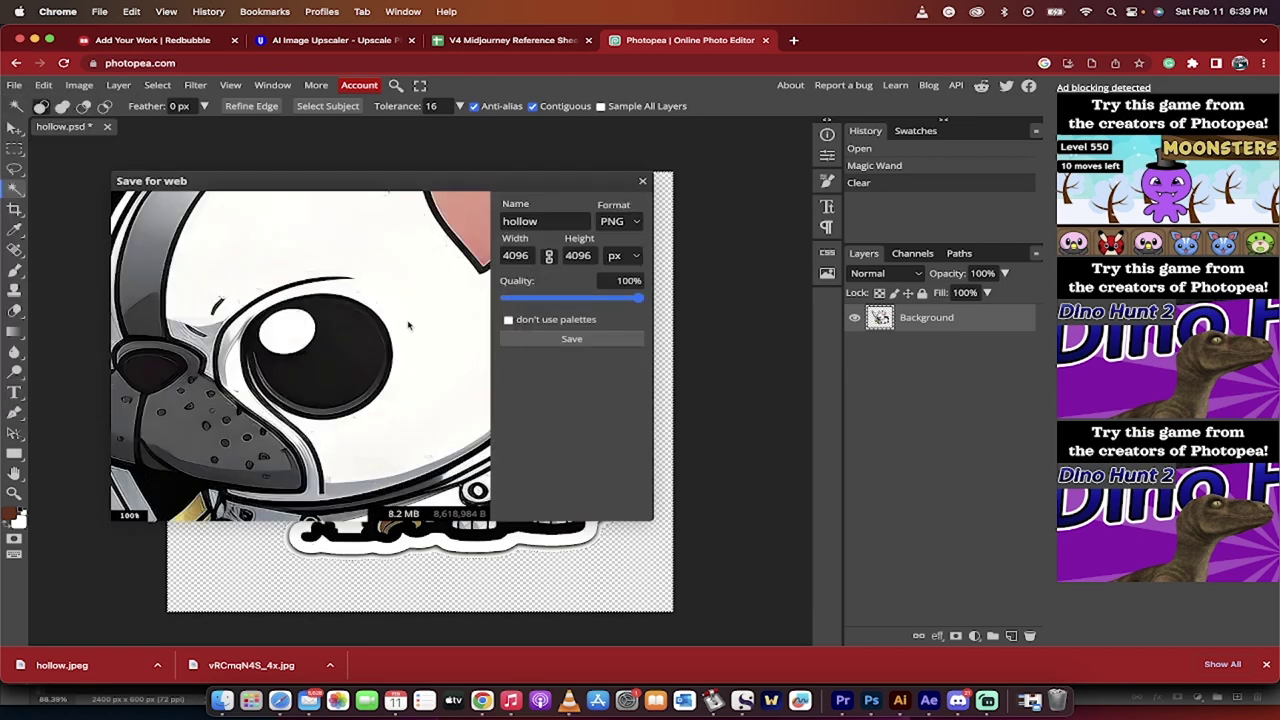
{"action": "scroll", "coordinate": [408, 324], "scroll_direction": "down", "scroll_amount": 4}
{"action": "scroll", "coordinate": [408, 324], "scroll_direction": "up", "scroll_amount": 5}
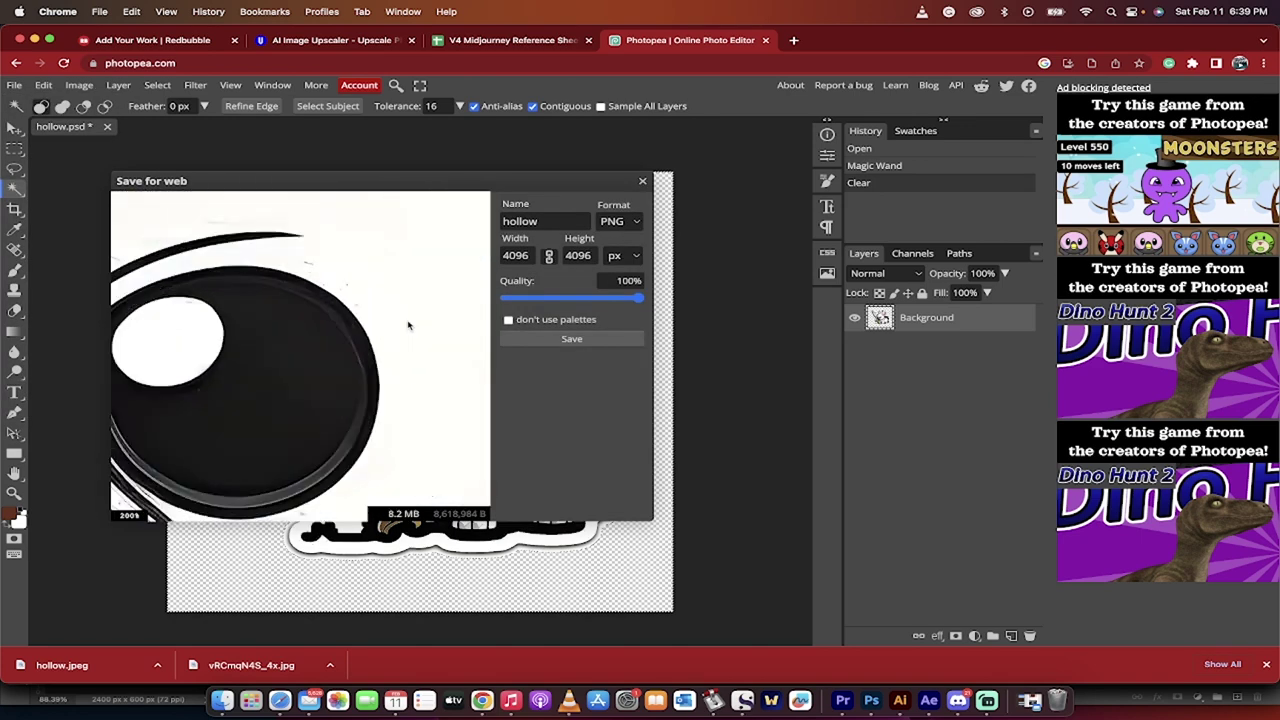
{"action": "scroll", "coordinate": [408, 324], "scroll_direction": "down", "scroll_amount": 5}
{"action": "scroll", "coordinate": [408, 324], "scroll_direction": "down", "scroll_amount": 1}
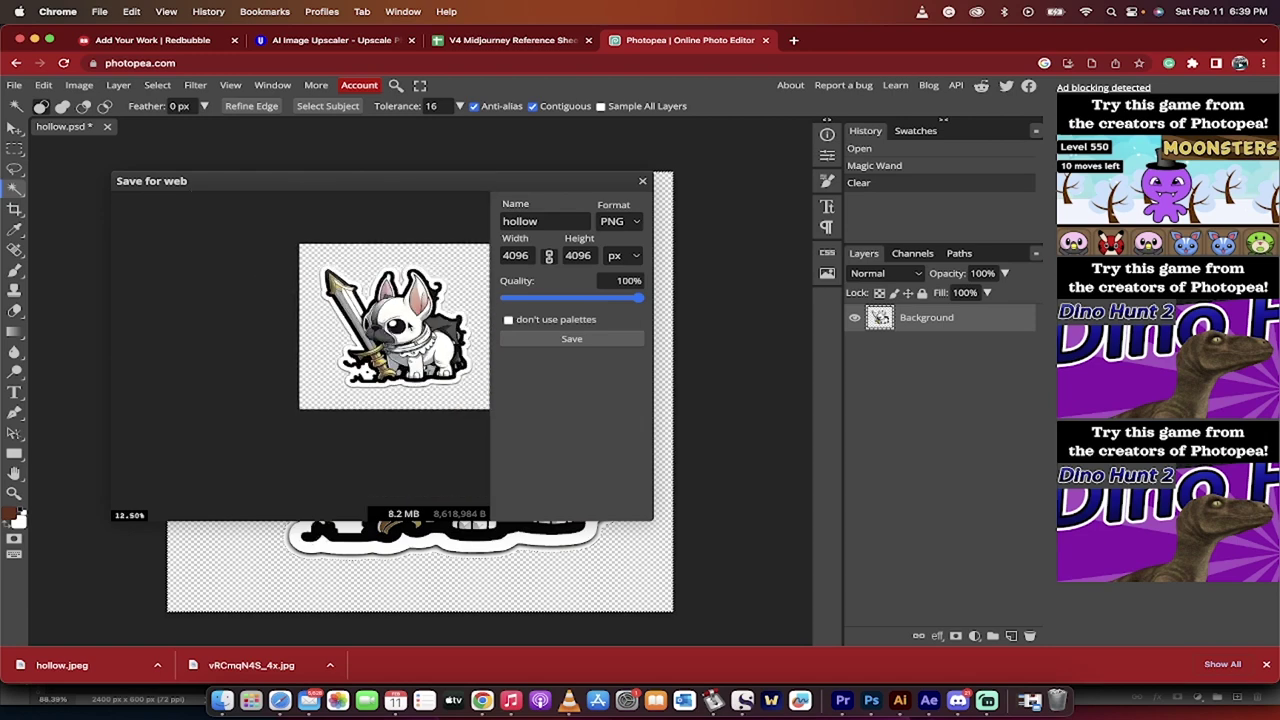
{"action": "left_click", "coordinate": [586, 259]}
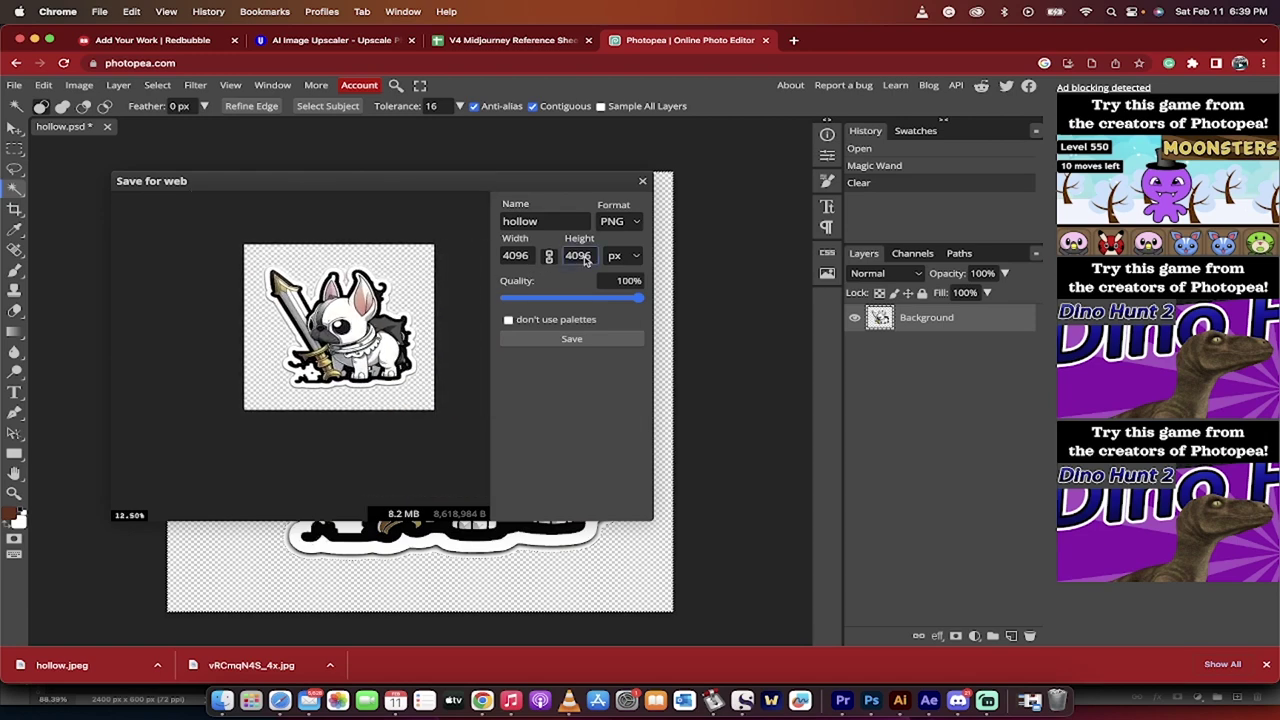
{"action": "left_click", "coordinate": [572, 340]}
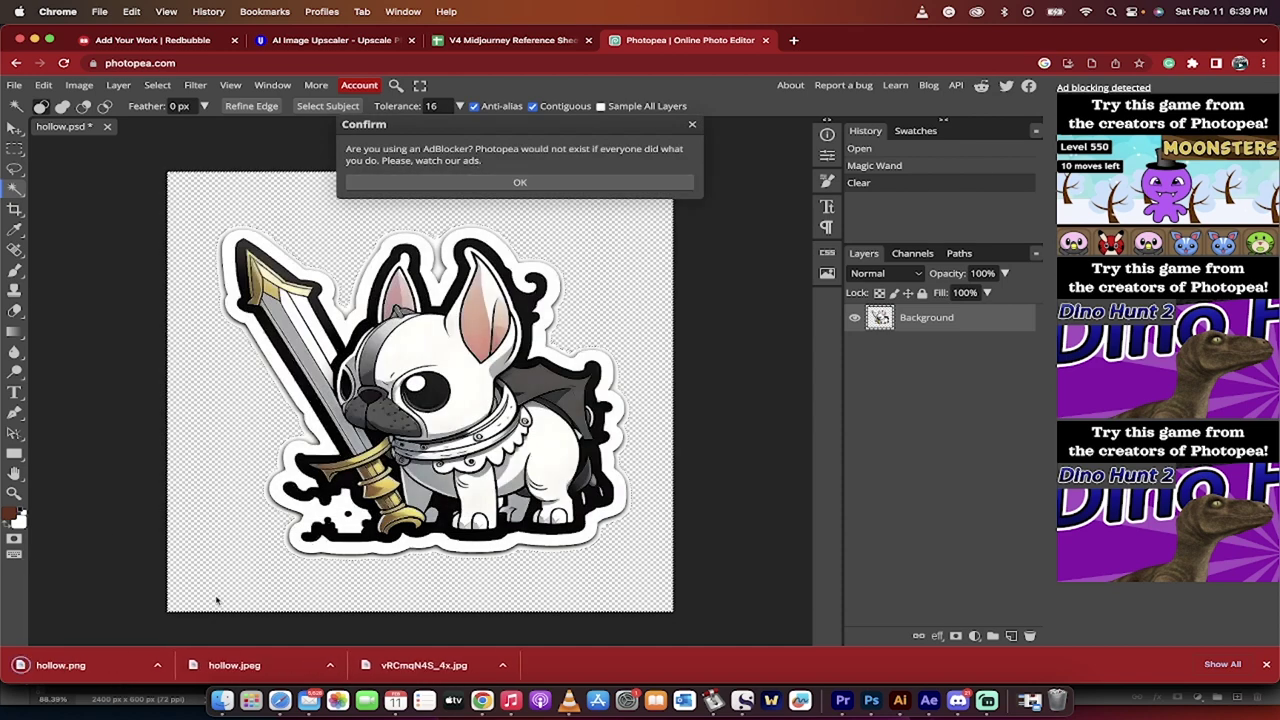
{"action": "left_click", "coordinate": [157, 665]}
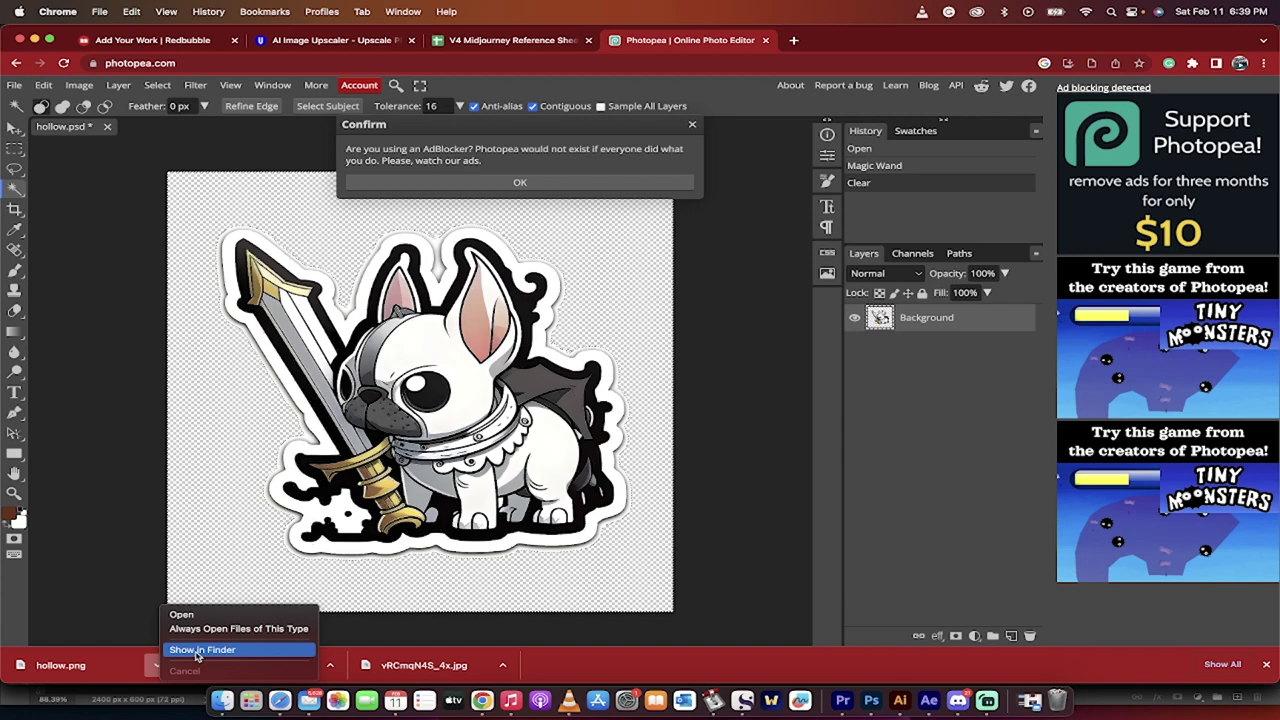
Step: Move hollow.png into the Pictures folder, then return to Photopea and dismiss the ad-blocker notice
{"action": "left_click", "coordinate": [200, 650]}
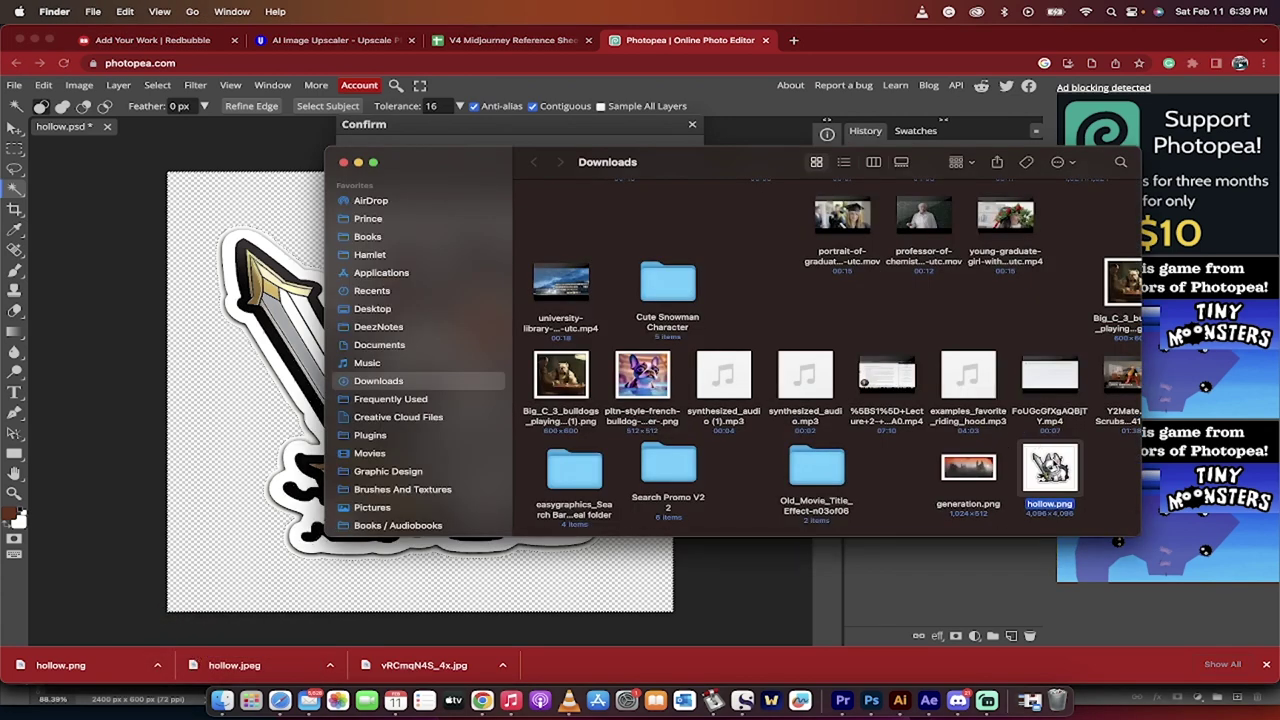
{"action": "left_click_drag", "start_coordinate": [1050, 470], "coordinate": [396, 512]}
{"action": "left_click", "coordinate": [396, 508]}
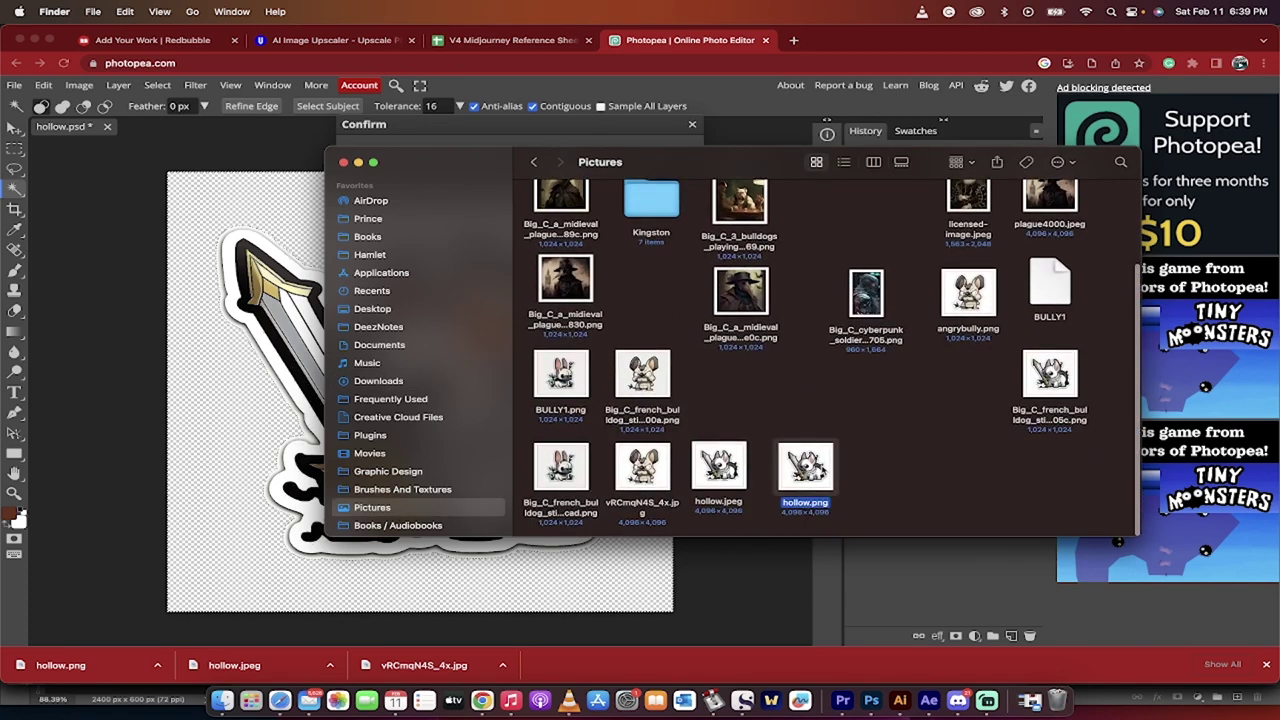
{"action": "left_click", "coordinate": [906, 497]}
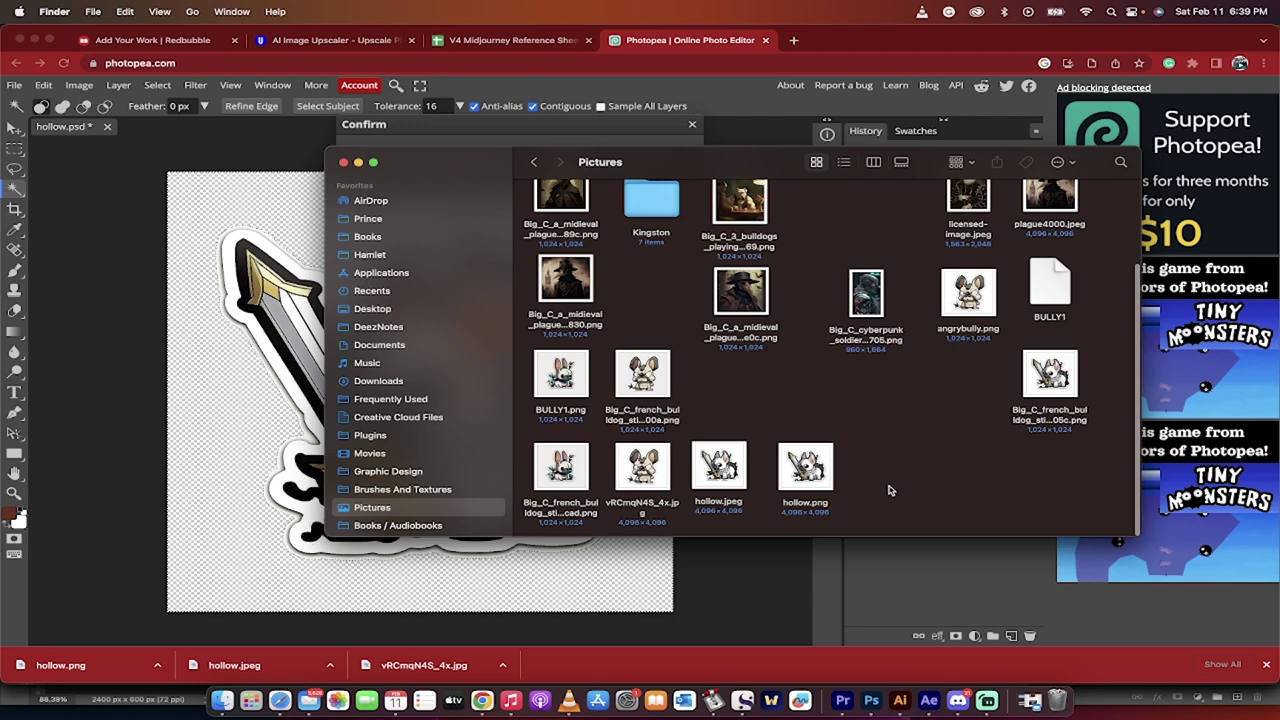
{"action": "scroll", "coordinate": [890, 490], "scroll_direction": "up", "scroll_amount": 3}
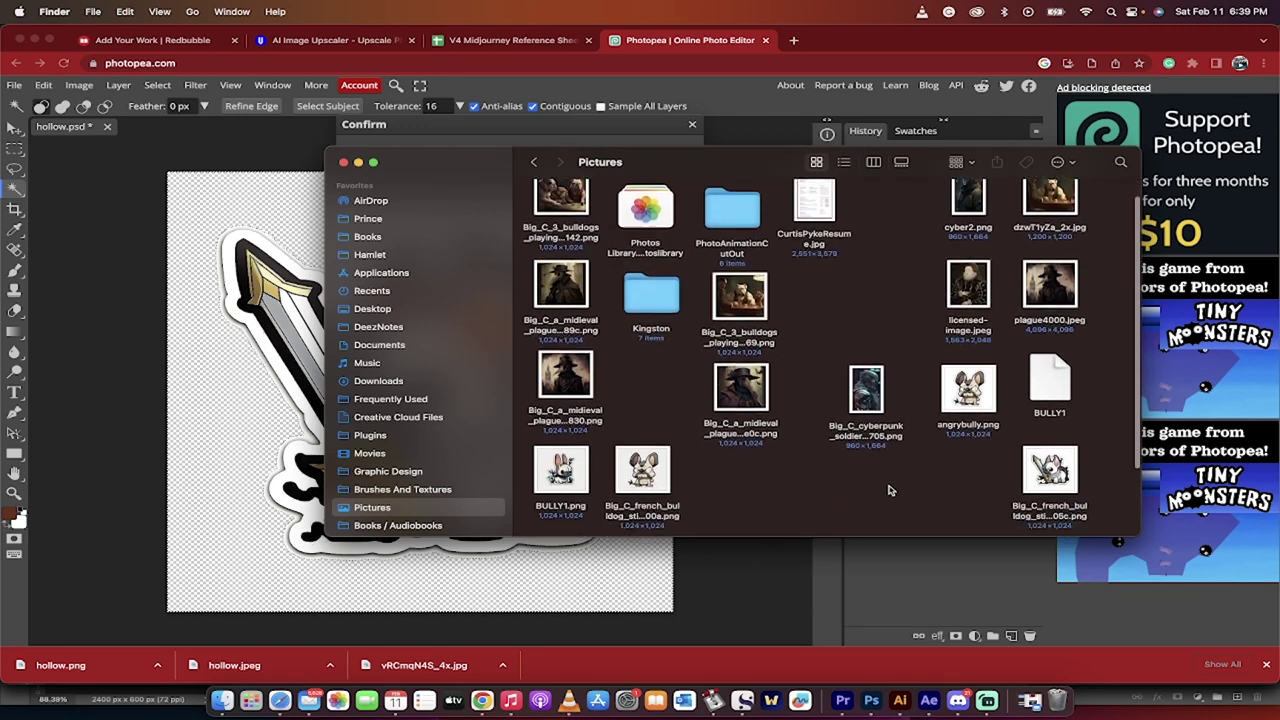
{"action": "scroll", "coordinate": [889, 486], "scroll_direction": "down", "scroll_amount": 3}
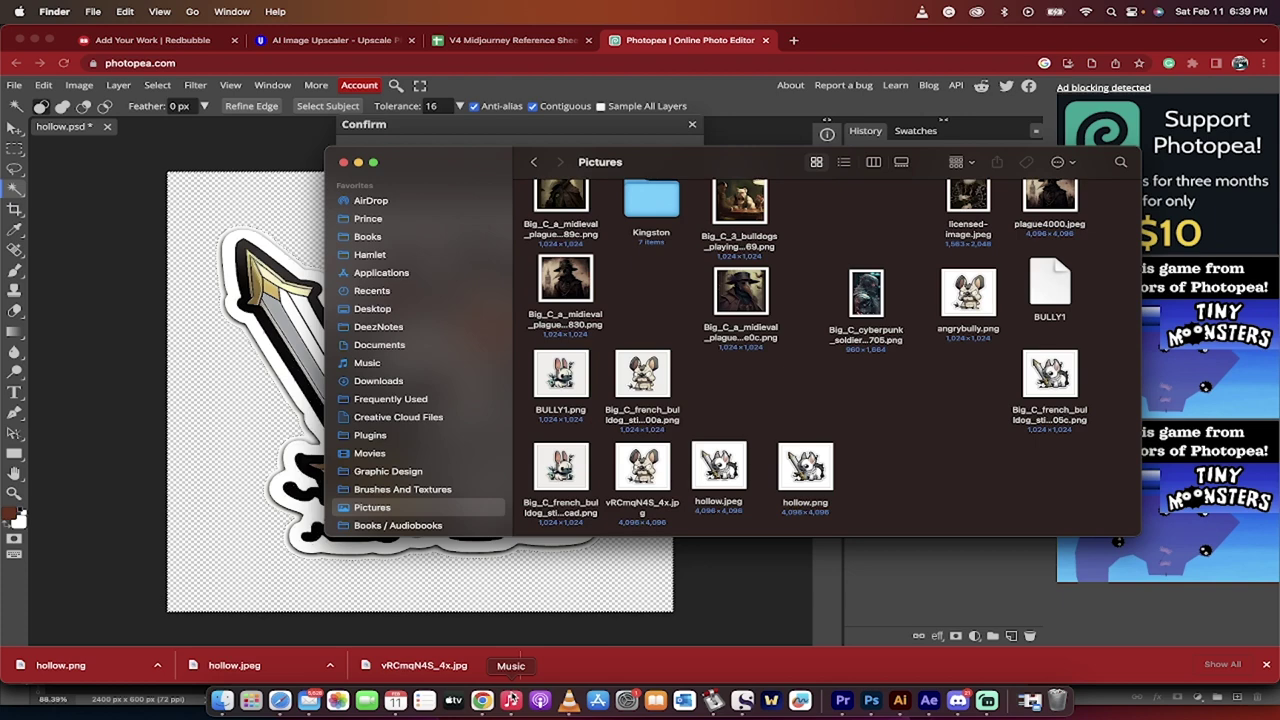
{"action": "left_click", "coordinate": [481, 703]}
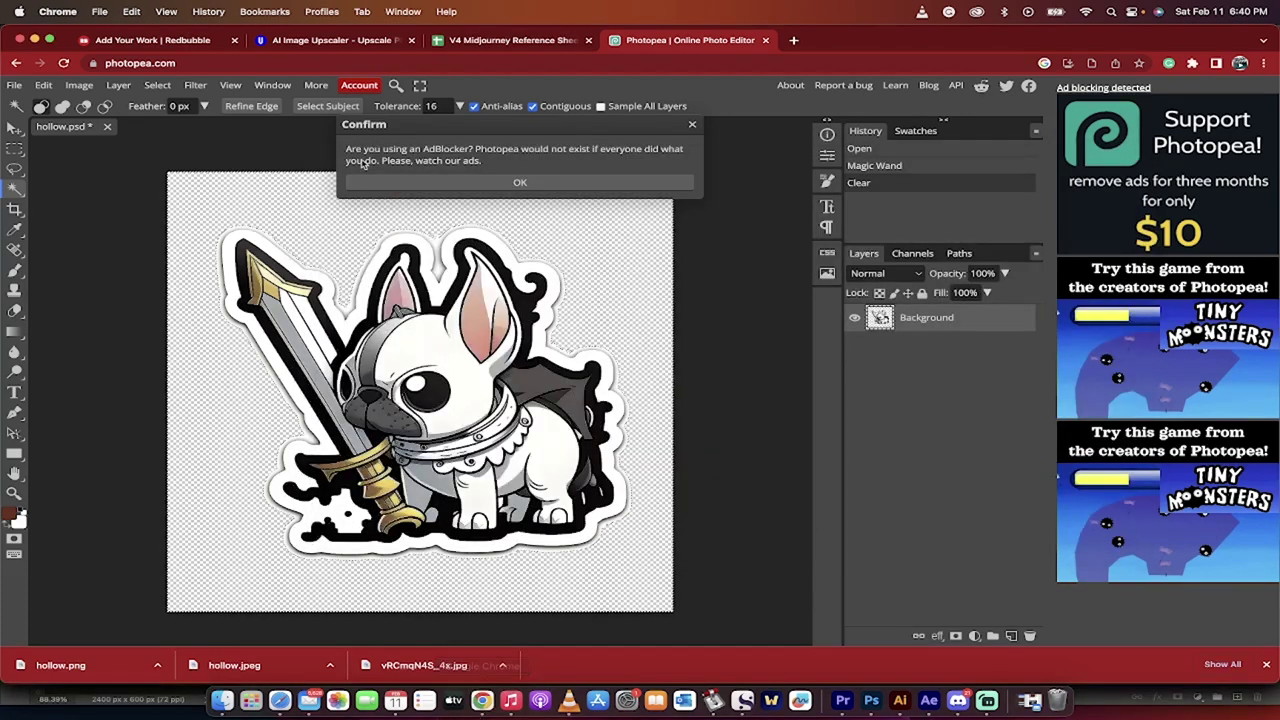
{"action": "left_click", "coordinate": [547, 182]}
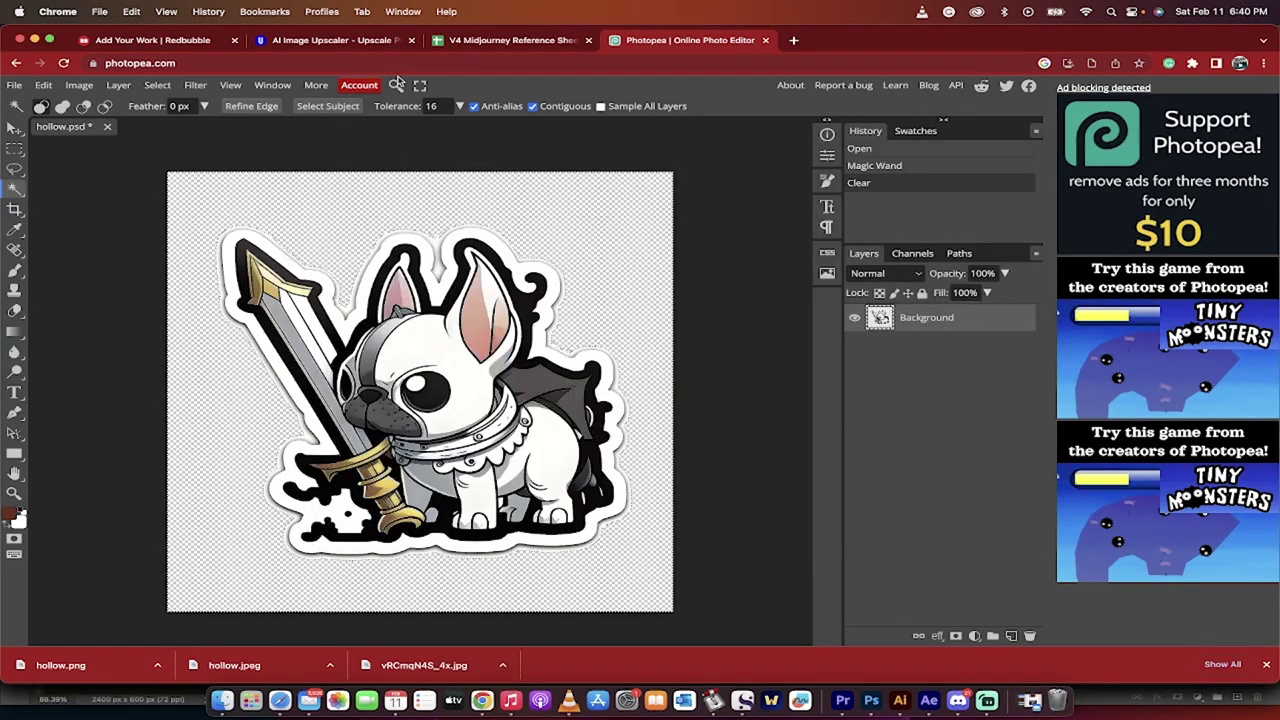
Step: Drop hollow.png from Finder onto Redbubble's Upload new work card
{"action": "left_click", "coordinate": [150, 40]}
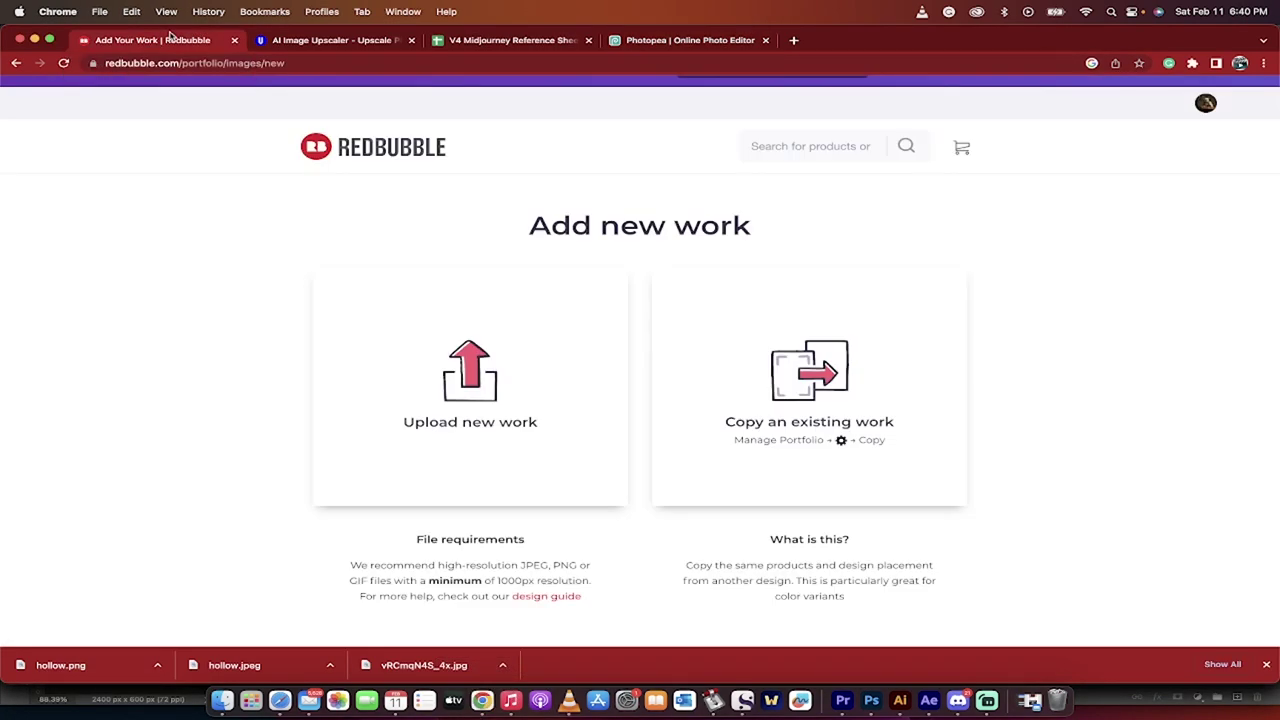
{"action": "left_click", "coordinate": [363, 418]}
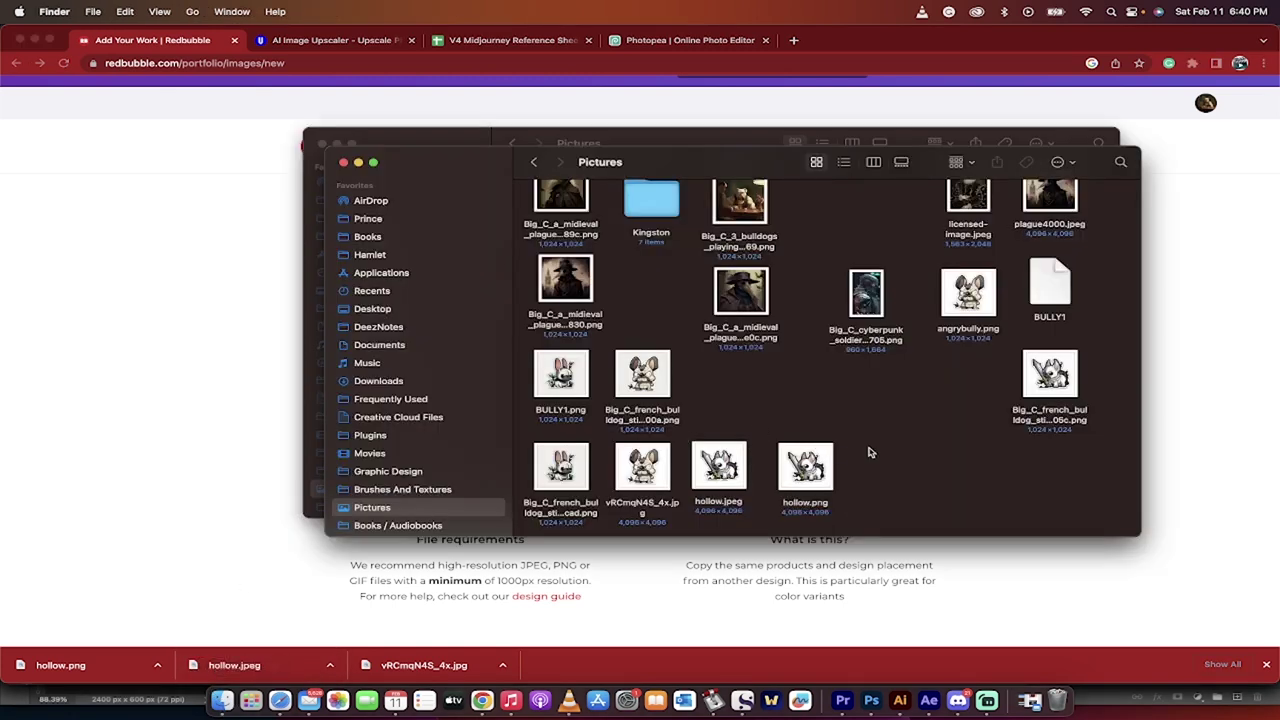
{"action": "left_click", "coordinate": [833, 461]}
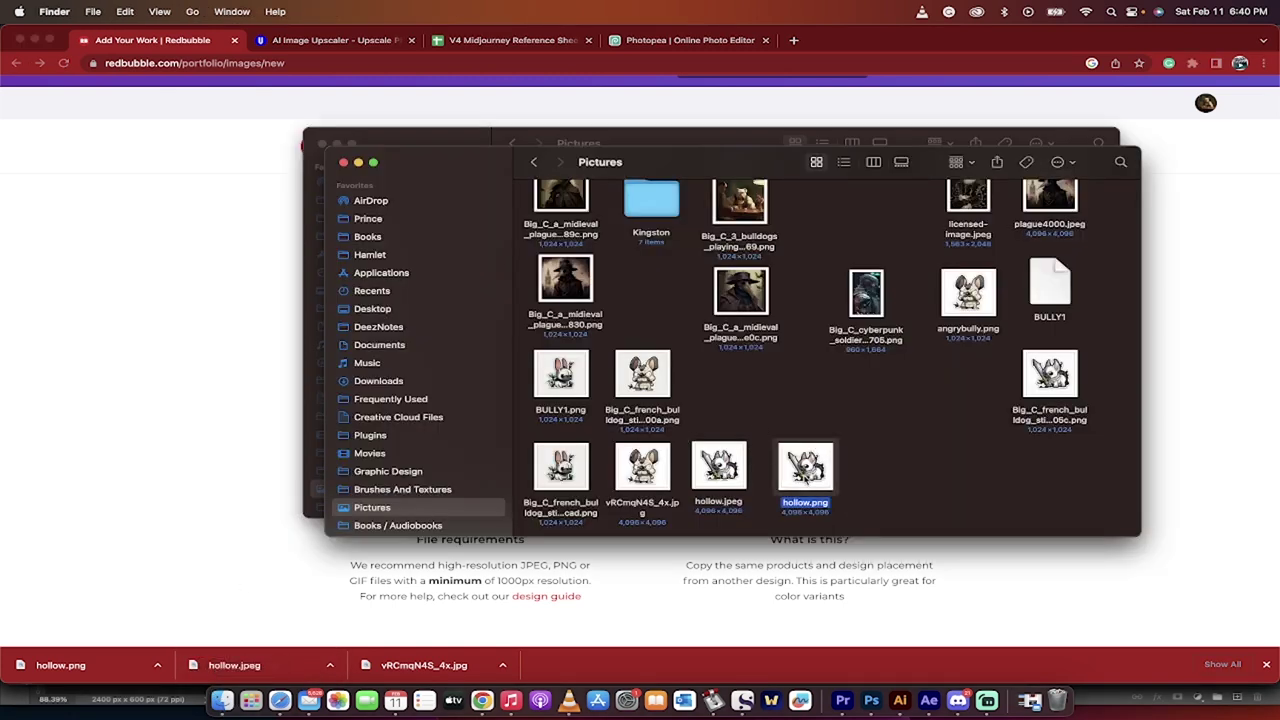
{"action": "left_click_drag", "start_coordinate": [806, 472], "coordinate": [462, 398]}
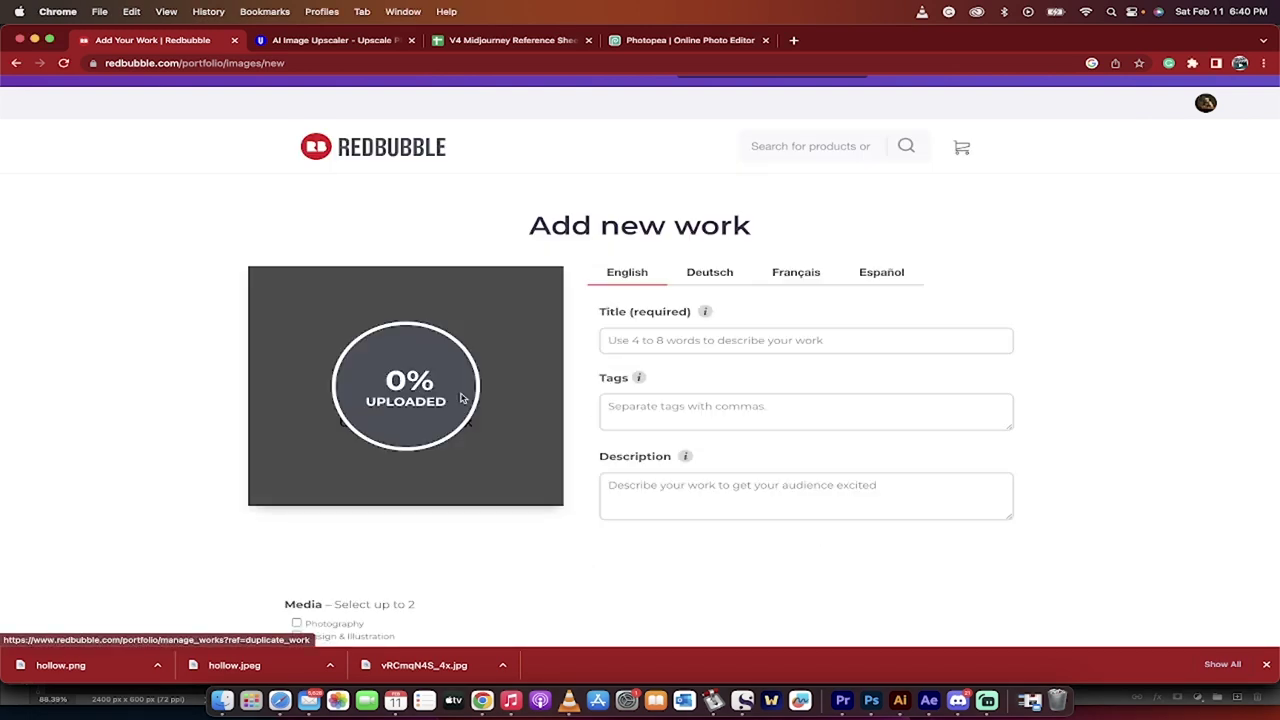
Step: Enter title 'Angry Frenchy', tags 'French bulldog, hollow knight, sword, frenchie', and the sword-defending bulldog description
{"action": "left_click", "coordinate": [640, 342]}
{"action": "type", "text": "Angry Frenchy"}
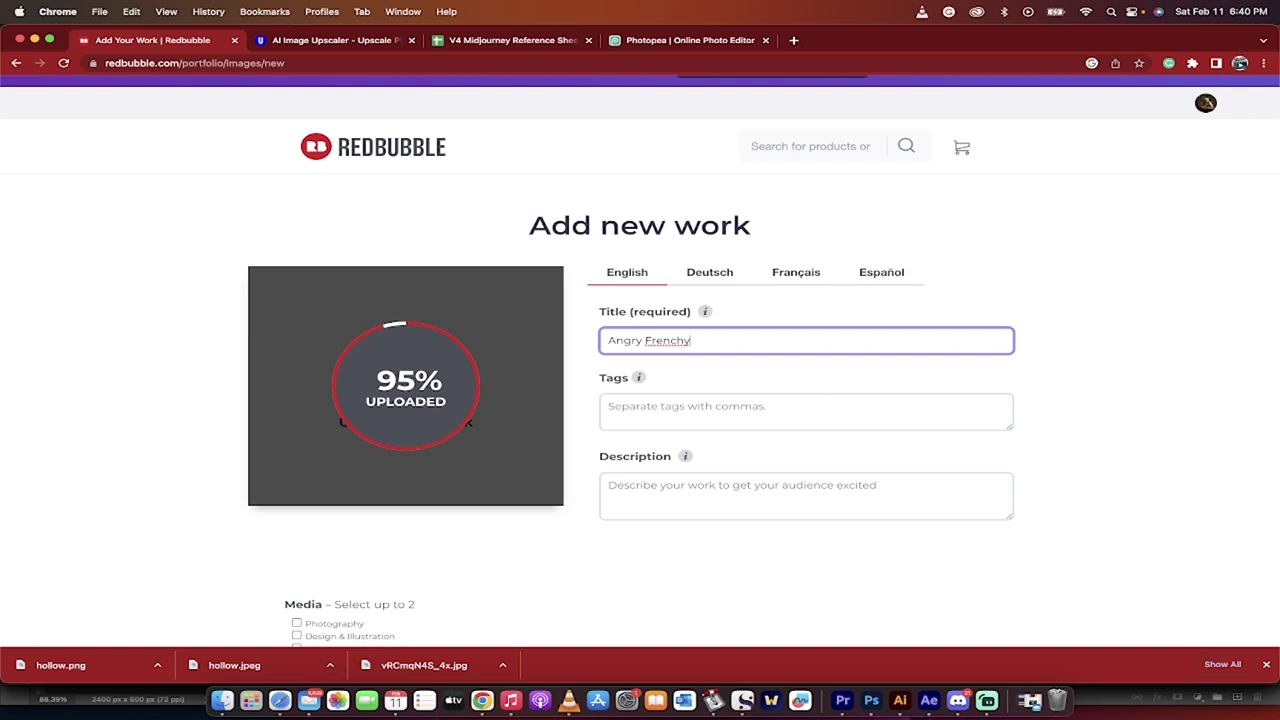
{"action": "left_click", "coordinate": [633, 400]}
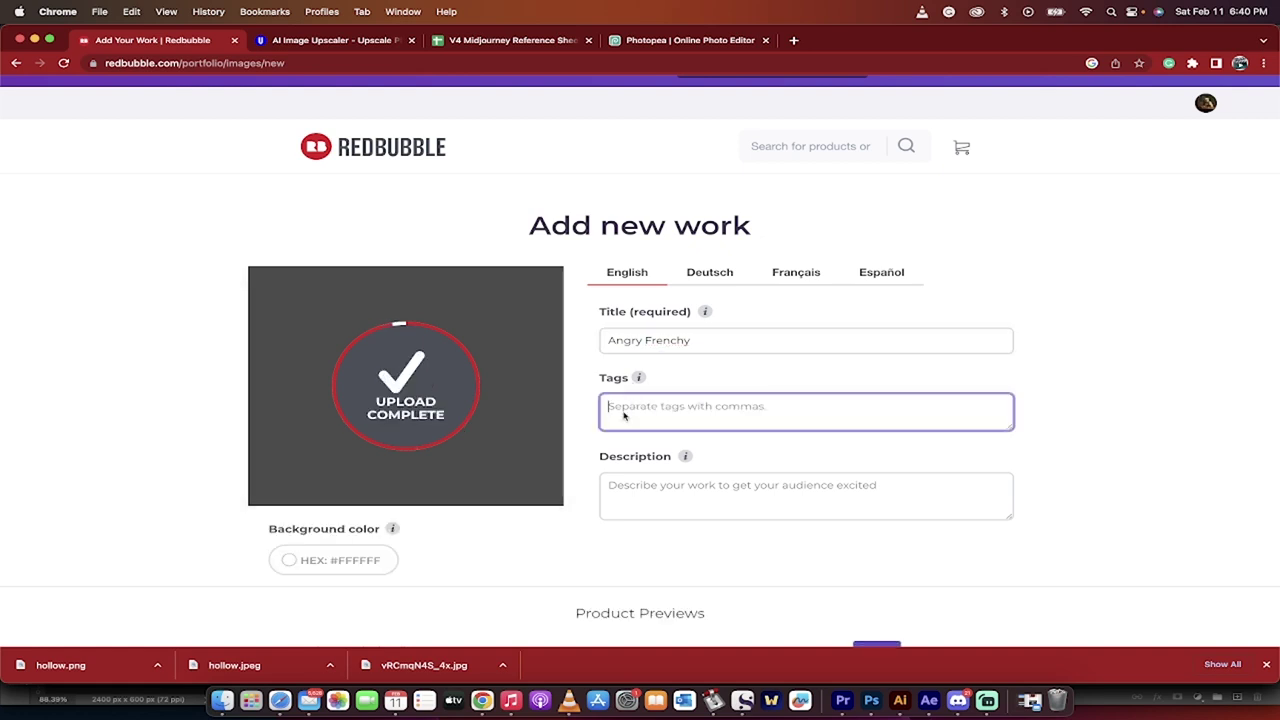
{"action": "type", "text": "Frenc"}
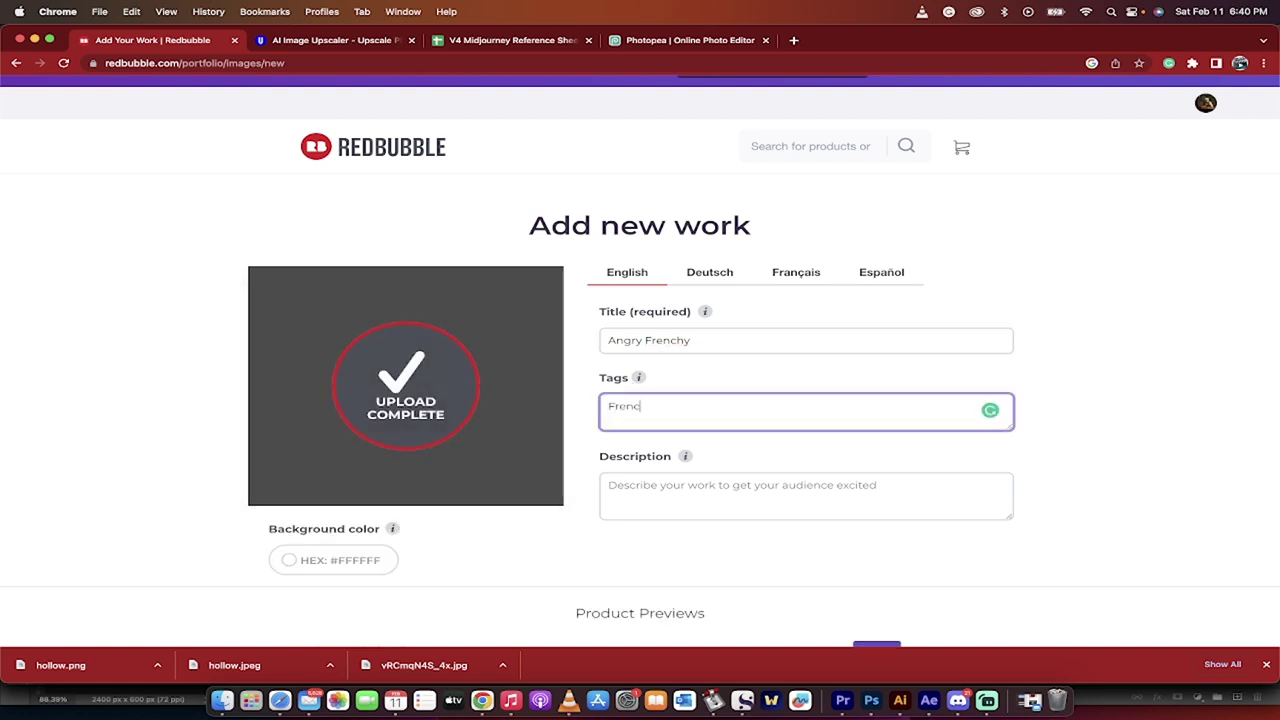
{"action": "type", "text": "h bulldog, hollow knight, sword, fr"}
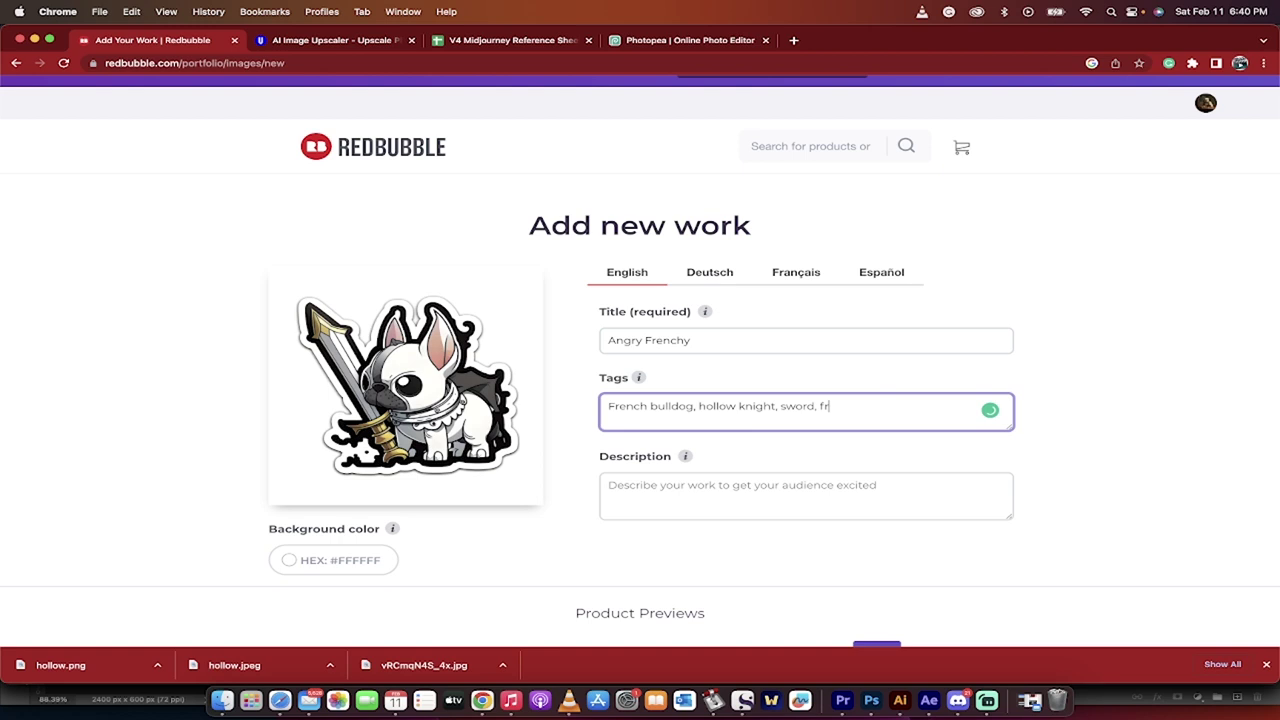
{"action": "type", "text": "enchie"}
{"action": "left_click", "coordinate": [628, 489]}
{"action": "type", "text": "An"}
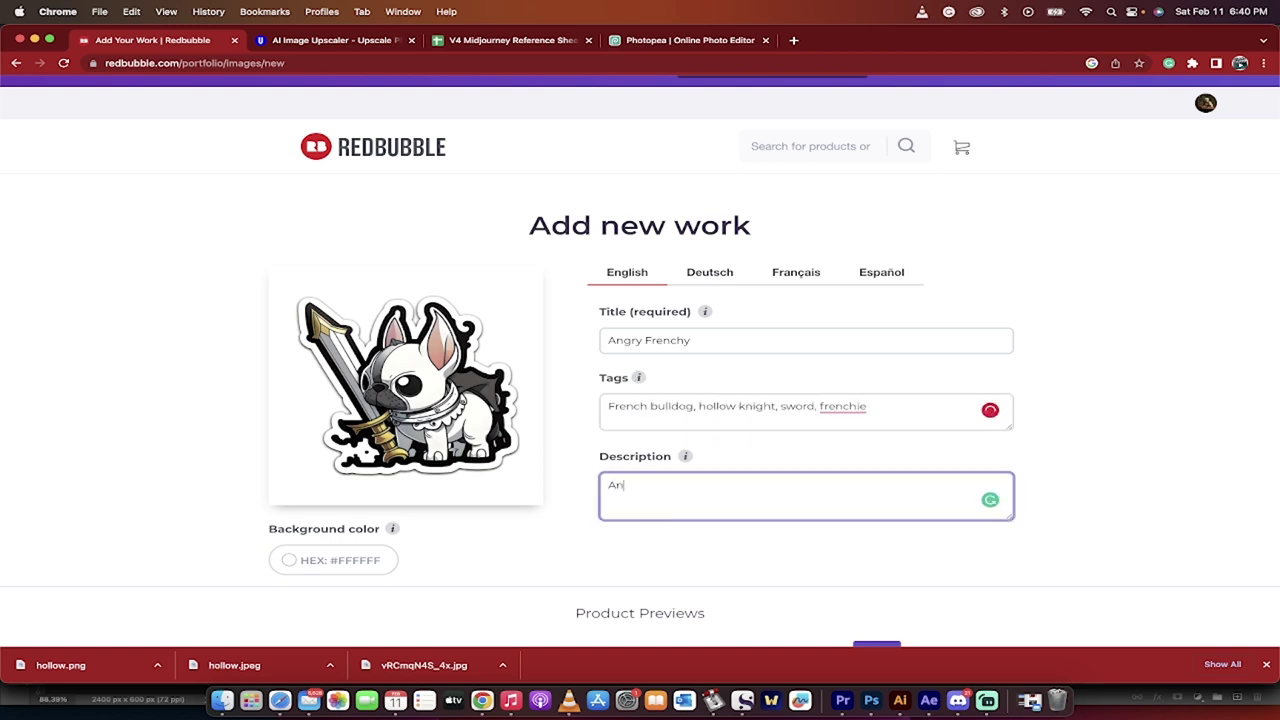
{"action": "type", "text": "gry french bulldog with a cute fac"}
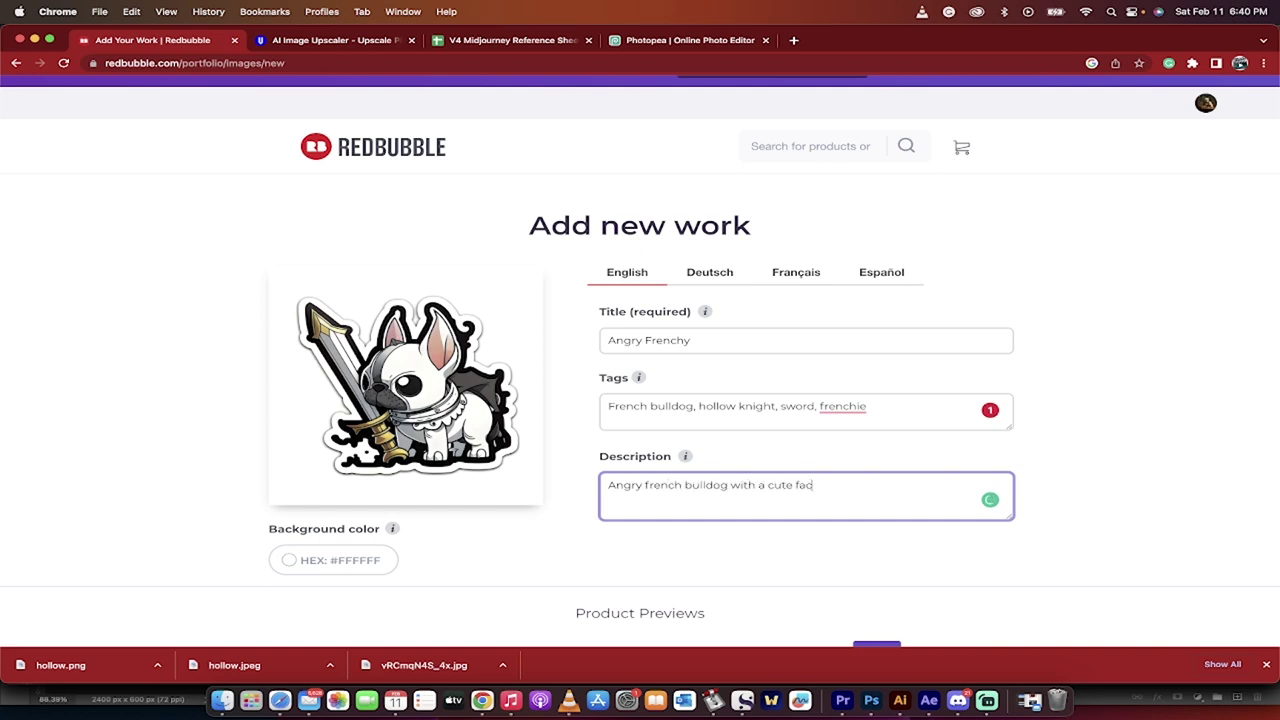
{"action": "type", "text": "e and a sword defending his k"}
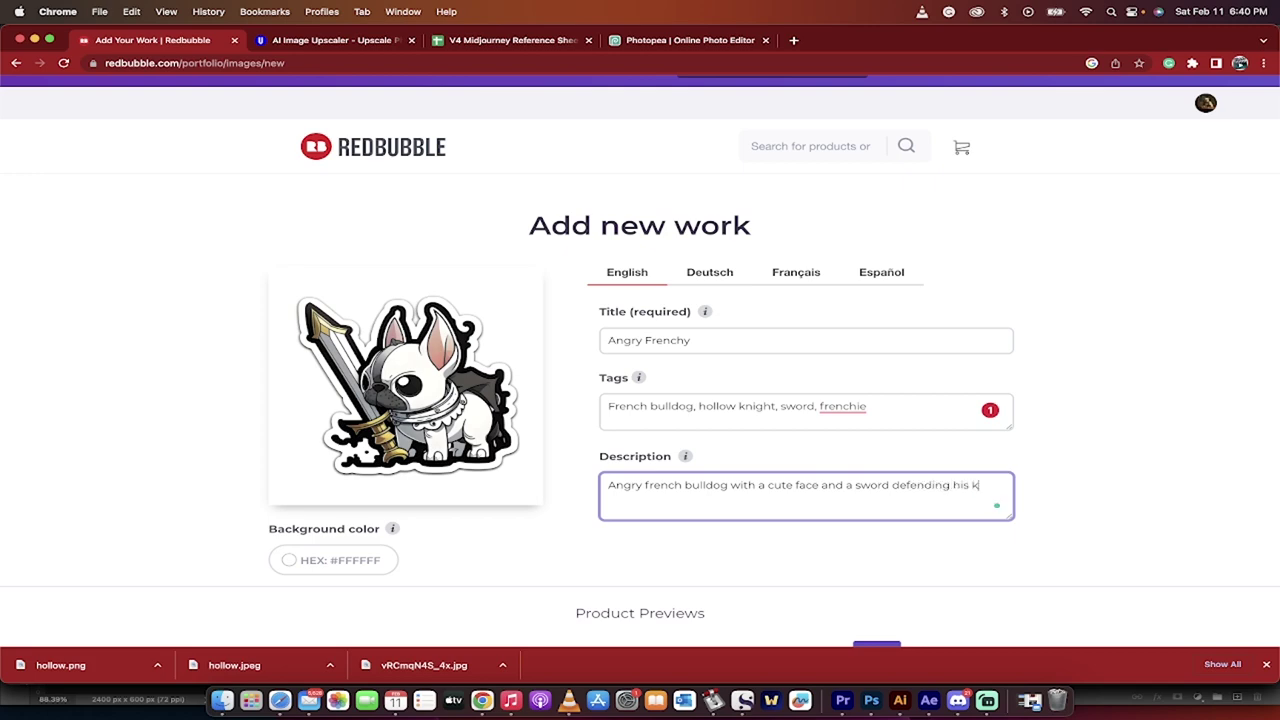
{"action": "type", "text": "ingdom."}
Step: Scroll through the bulldog design's product previews
{"action": "scroll", "coordinate": [197, 357], "scroll_direction": "down", "scroll_amount": 3}
{"action": "scroll", "coordinate": [1088, 408], "scroll_direction": "down", "scroll_amount": 3}
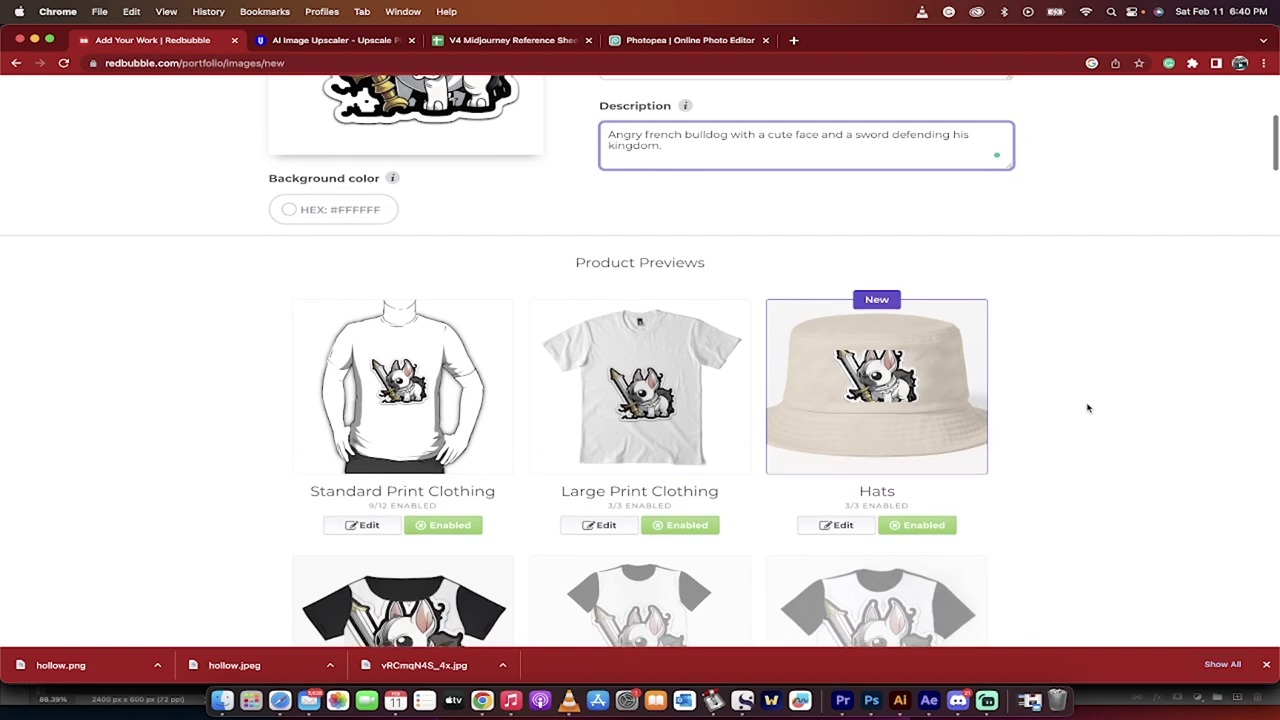
{"action": "scroll", "coordinate": [191, 410], "scroll_direction": "down", "scroll_amount": 1}
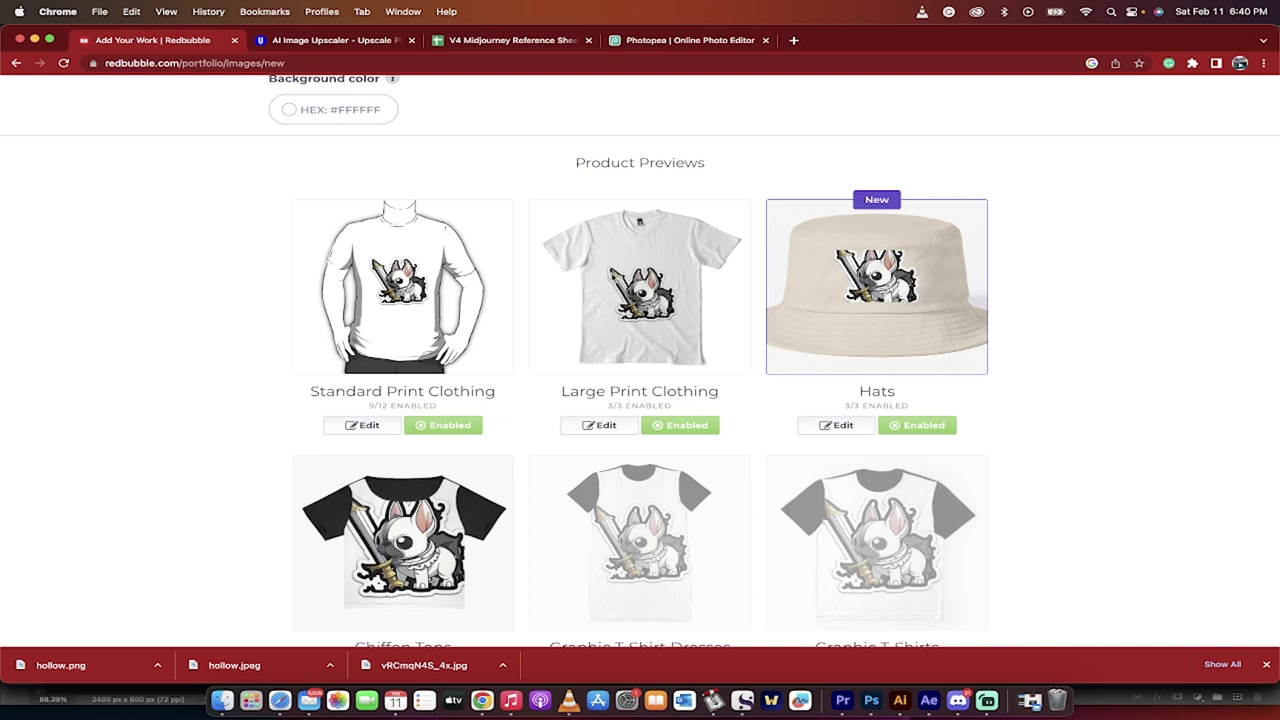
{"action": "scroll", "coordinate": [876, 280], "scroll_direction": "down", "scroll_amount": 1}
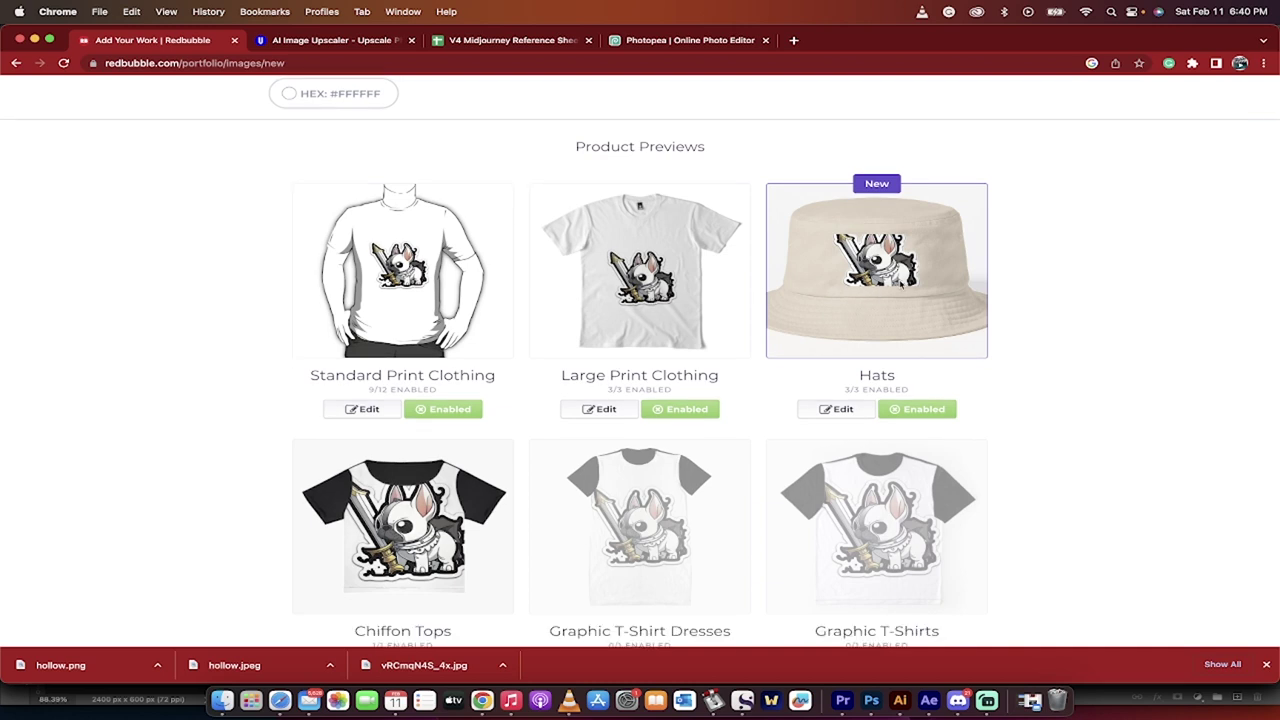
{"action": "scroll", "coordinate": [885, 283], "scroll_direction": "down", "scroll_amount": 3}
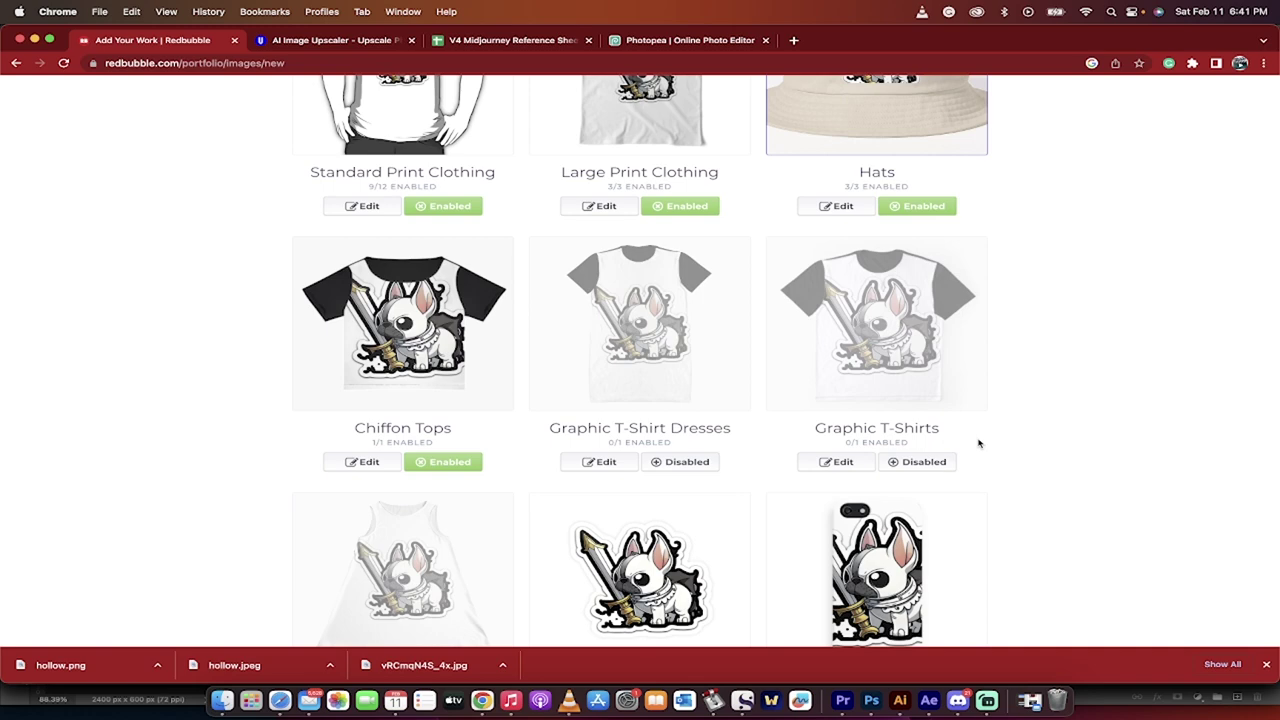
{"action": "scroll", "coordinate": [1014, 437], "scroll_direction": "down", "scroll_amount": 3}
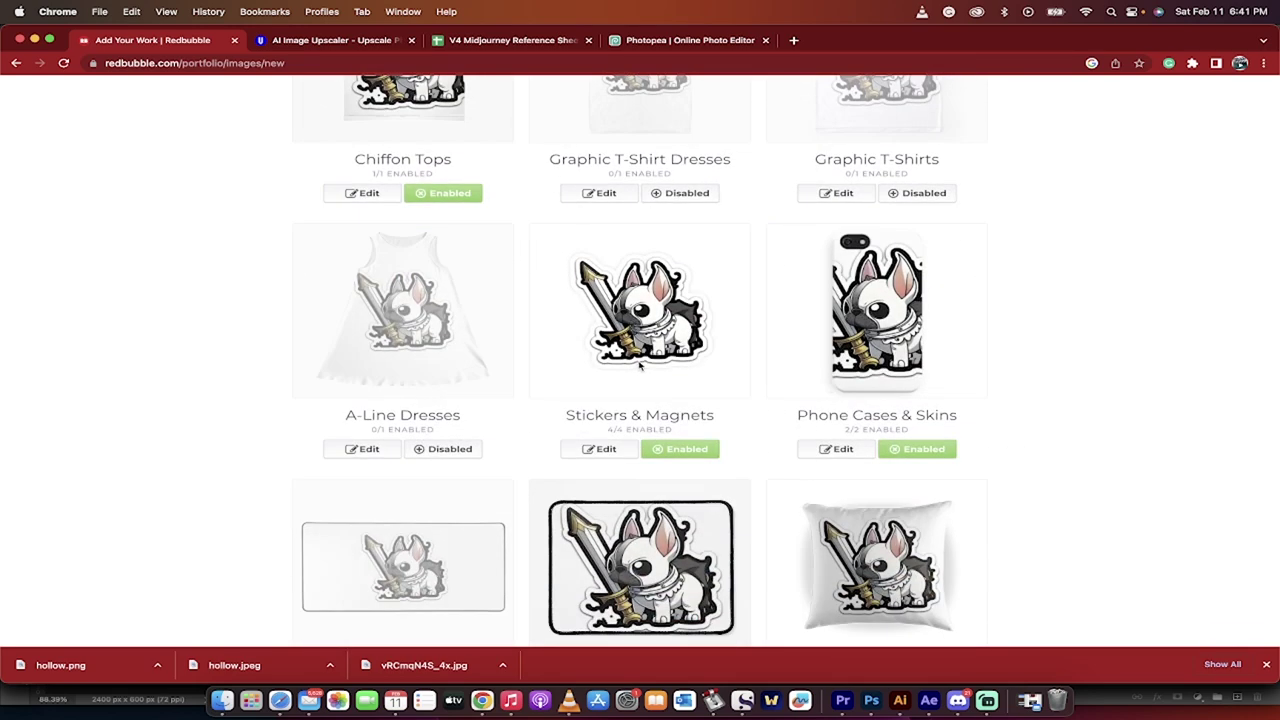
Step: Open the Stickers & Magnets design settings and scroll down to the Save work options
{"action": "left_click", "coordinate": [640, 310]}
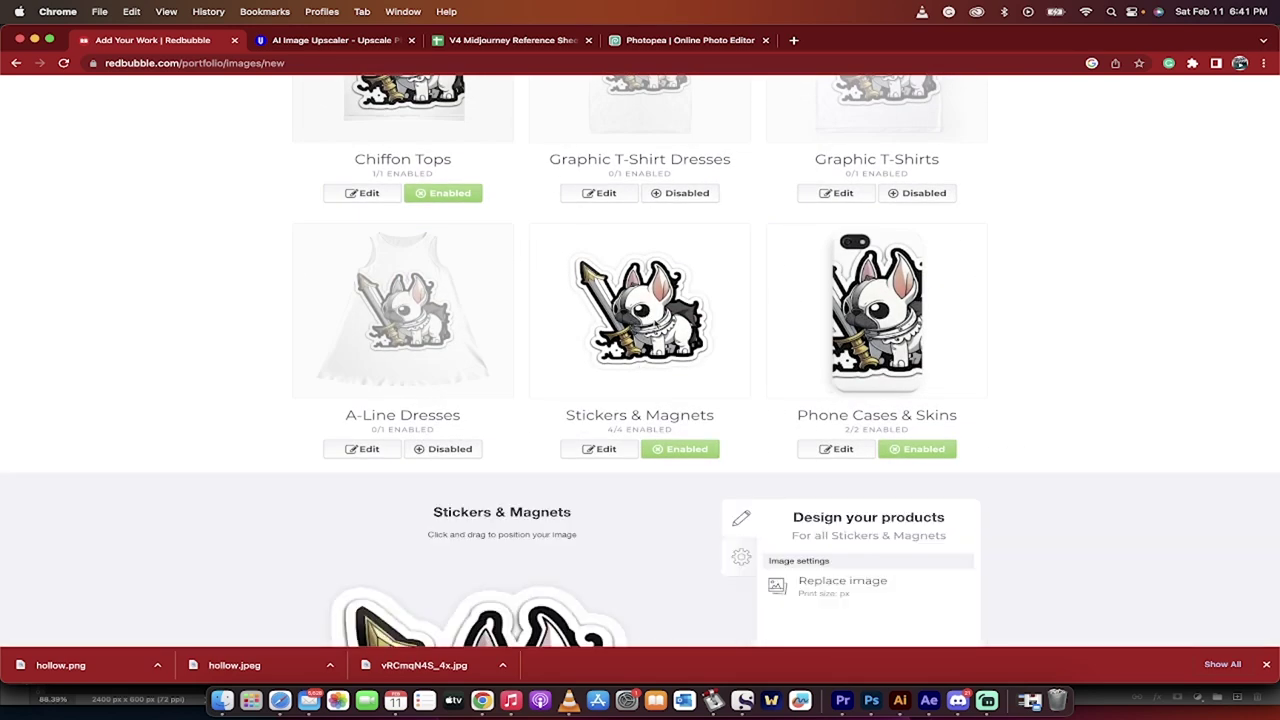
{"action": "scroll", "coordinate": [596, 465], "scroll_direction": "down", "scroll_amount": 5}
{"action": "scroll", "coordinate": [596, 465], "scroll_direction": "up", "scroll_amount": 1}
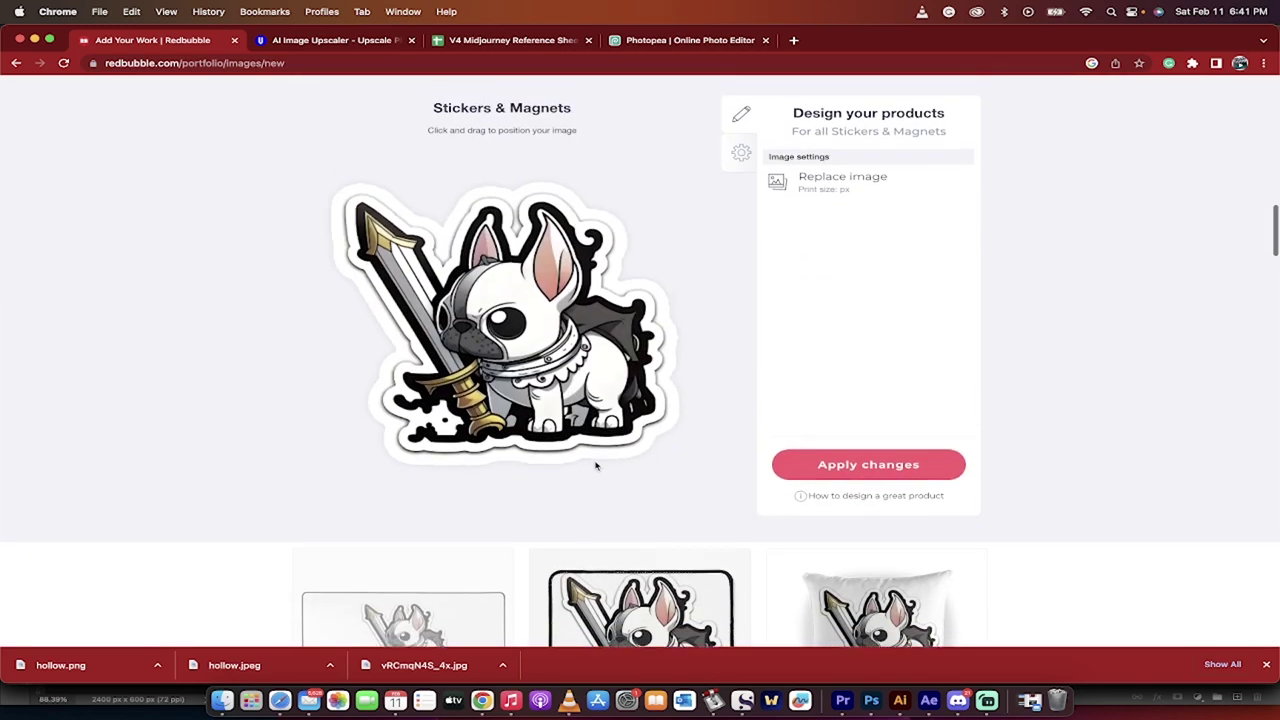
{"action": "scroll", "coordinate": [775, 334], "scroll_direction": "up", "scroll_amount": 5}
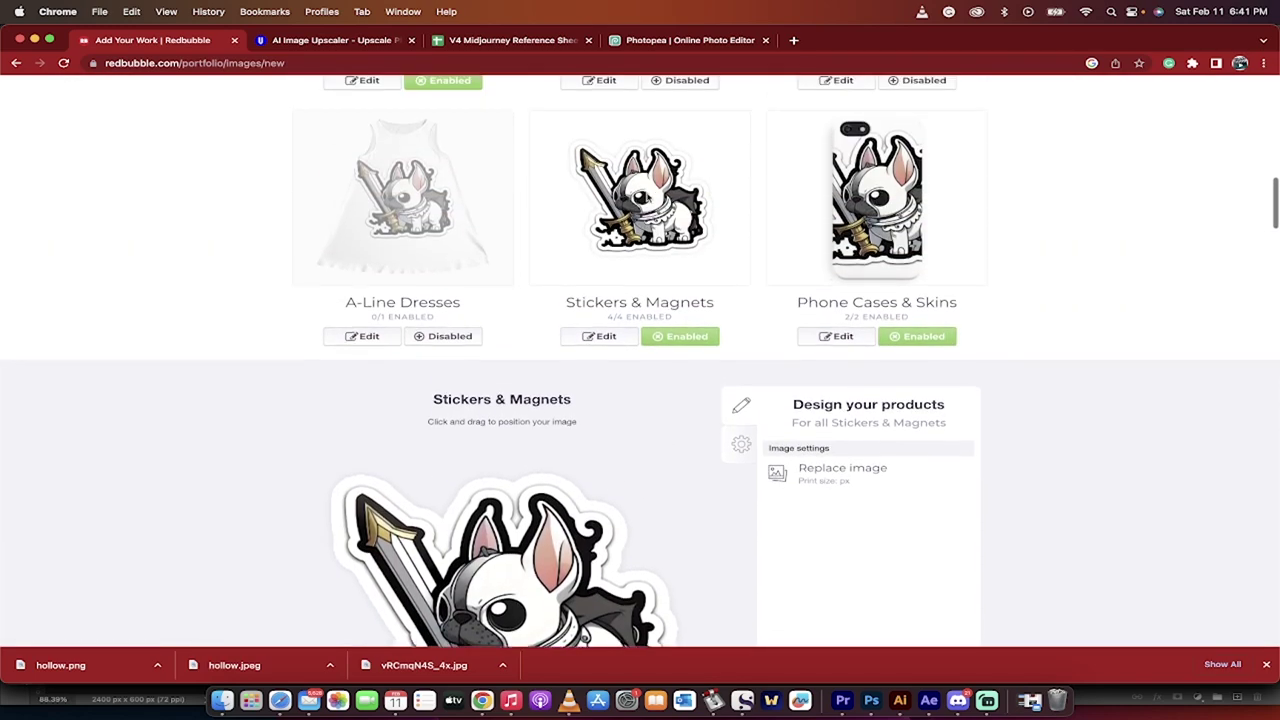
{"action": "scroll", "coordinate": [937, 357], "scroll_direction": "down", "scroll_amount": 12}
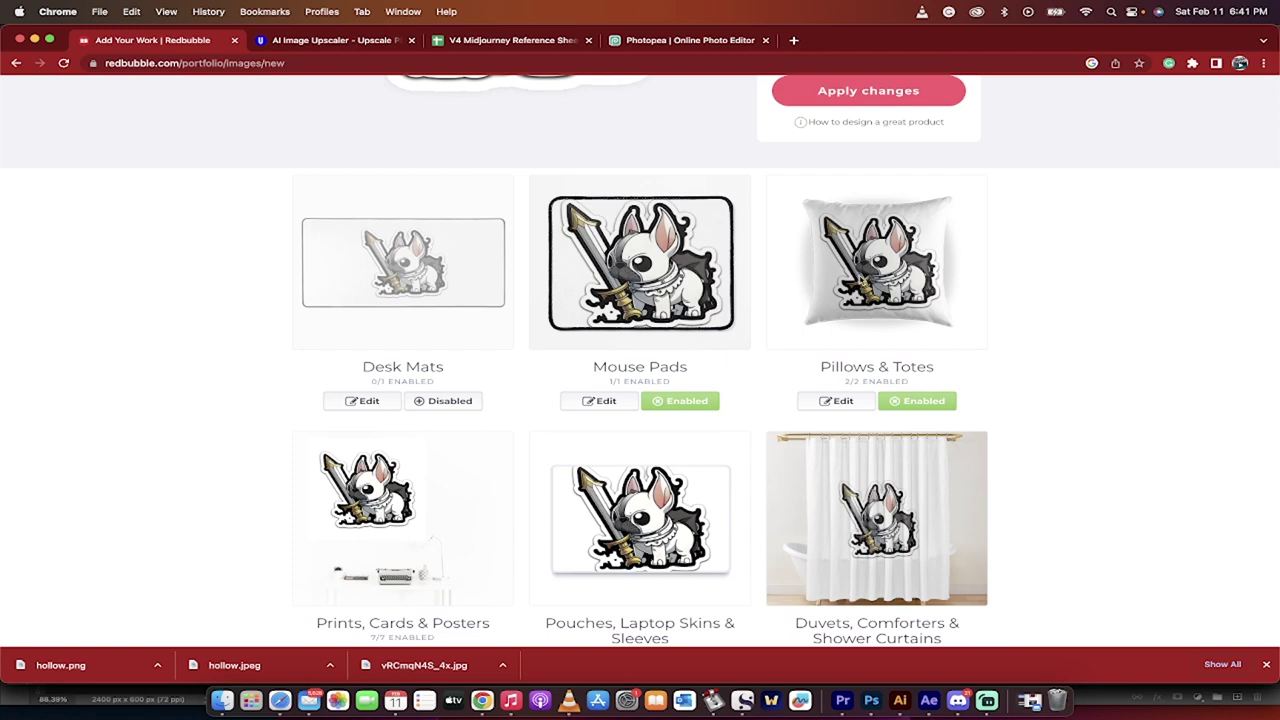
{"action": "scroll", "coordinate": [864, 277], "scroll_direction": "down", "scroll_amount": 3}
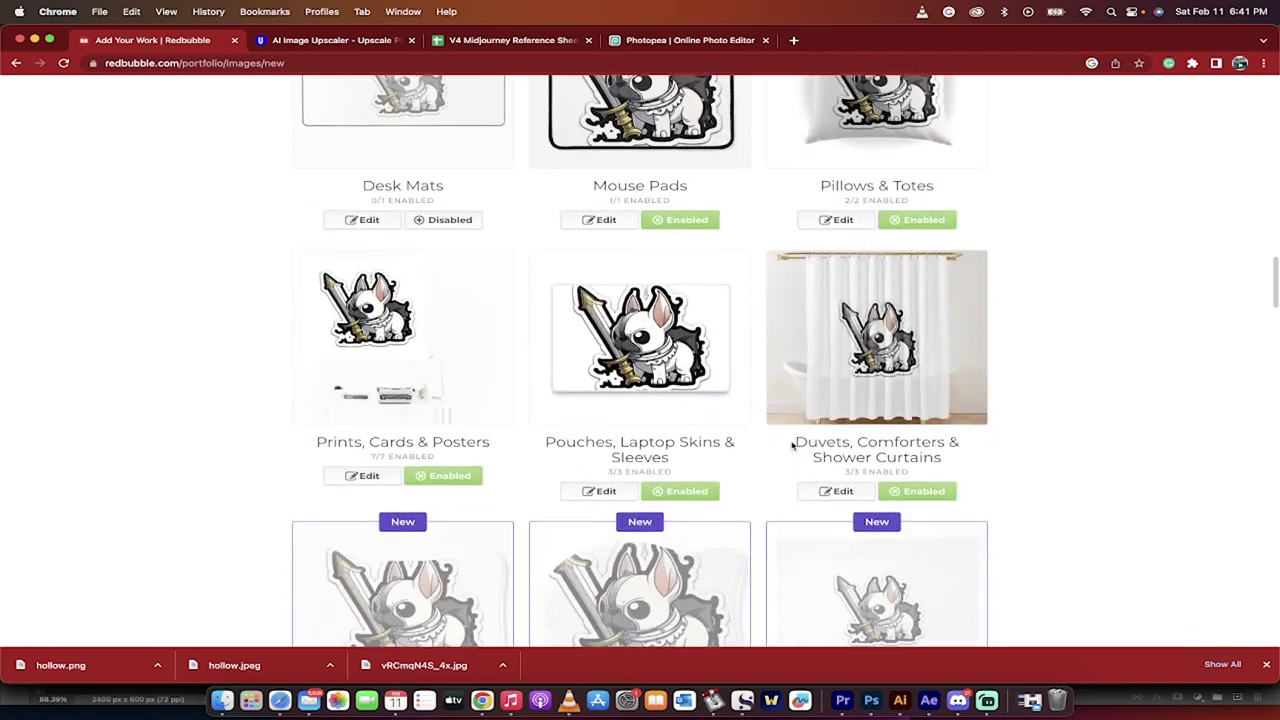
{"action": "scroll", "coordinate": [792, 445], "scroll_direction": "up", "scroll_amount": 20}
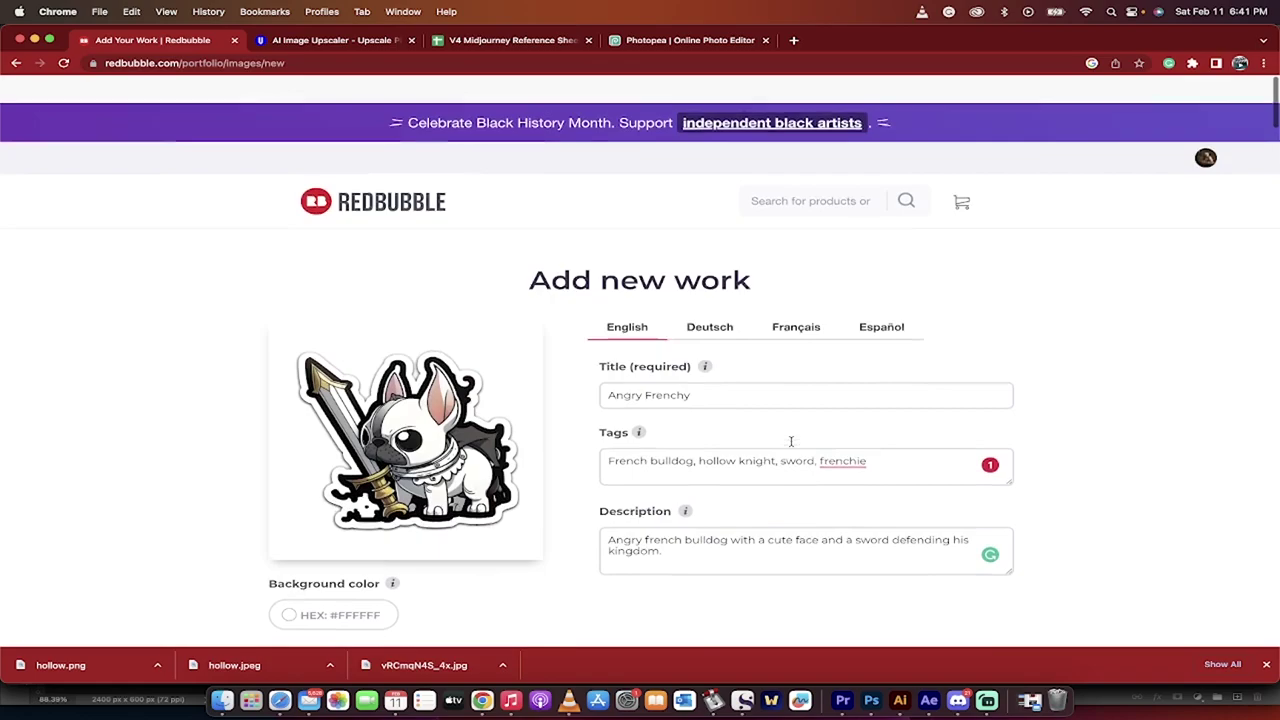
{"action": "scroll", "coordinate": [790, 442], "scroll_direction": "down", "scroll_amount": 12}
{"action": "scroll", "coordinate": [1012, 506], "scroll_direction": "down", "scroll_amount": 20}
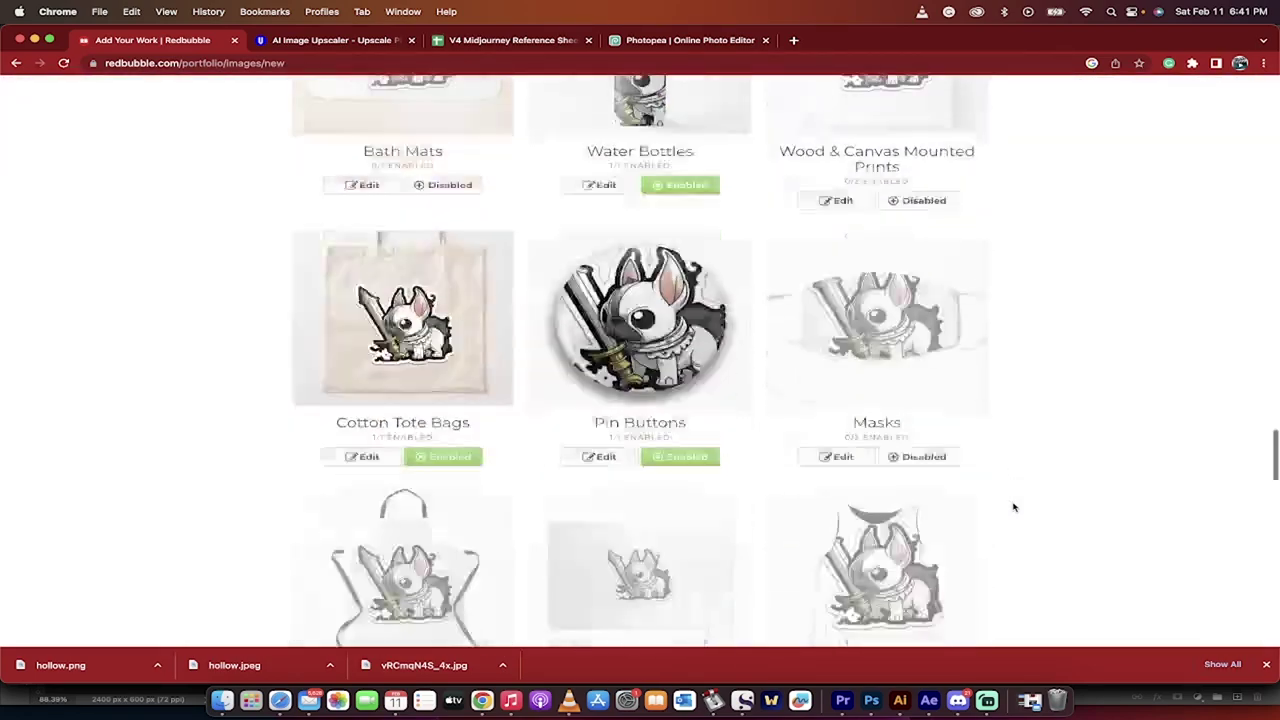
Step: Save the Angry Frenchy work with mature content set to No and selling rights confirmed
{"action": "scroll", "coordinate": [1005, 486], "scroll_direction": "down", "scroll_amount": 3}
{"action": "left_click", "coordinate": [934, 522]}
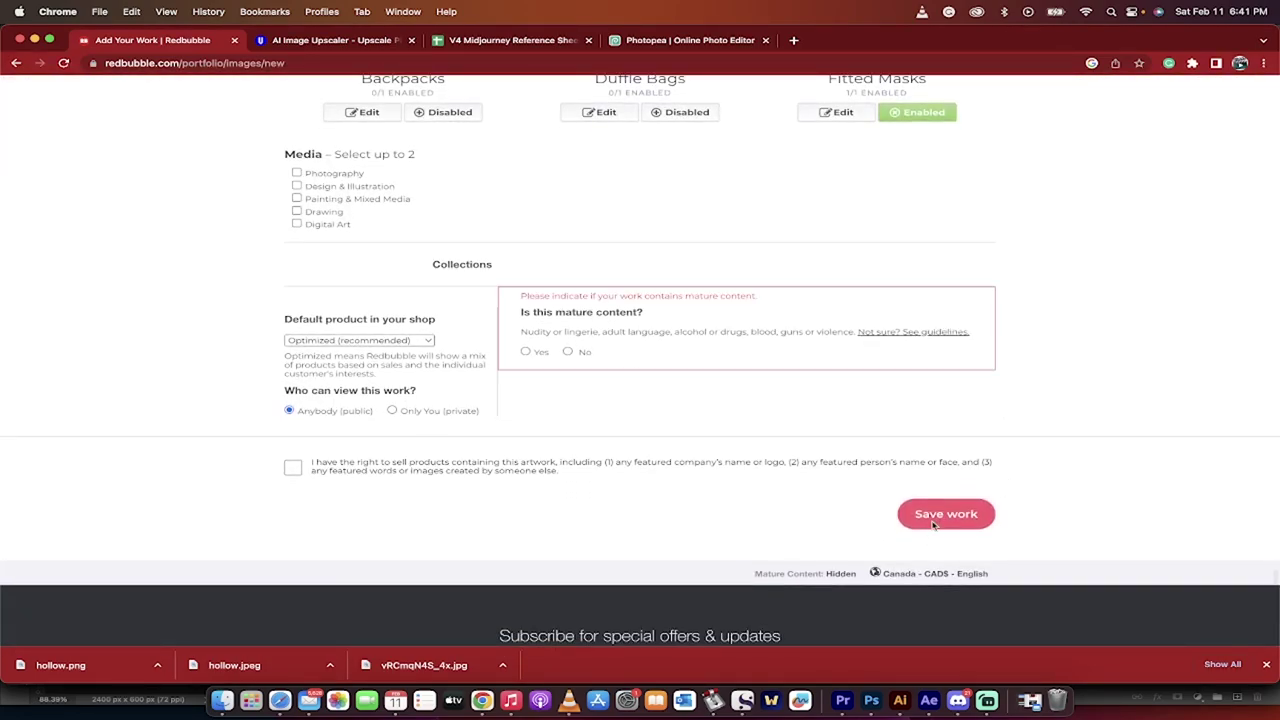
{"action": "left_click", "coordinate": [577, 353]}
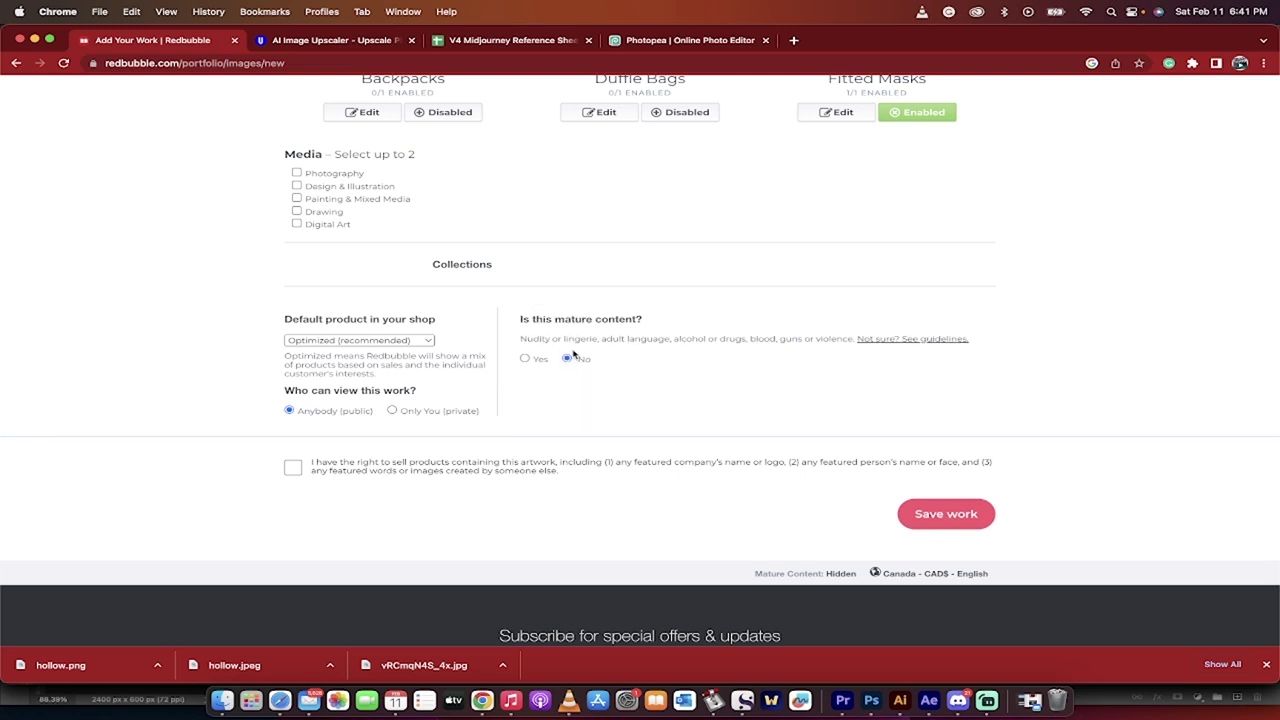
{"action": "left_click", "coordinate": [938, 516]}
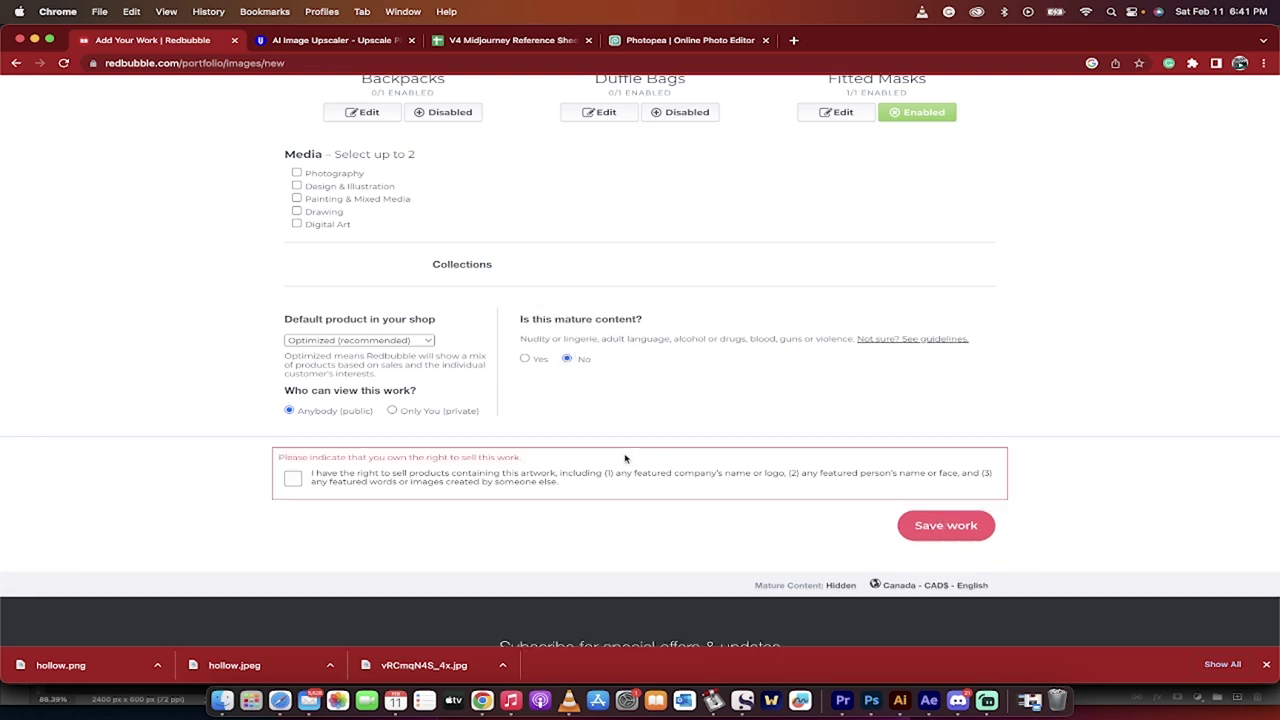
{"action": "left_click", "coordinate": [292, 482]}
{"action": "left_click", "coordinate": [952, 518]}
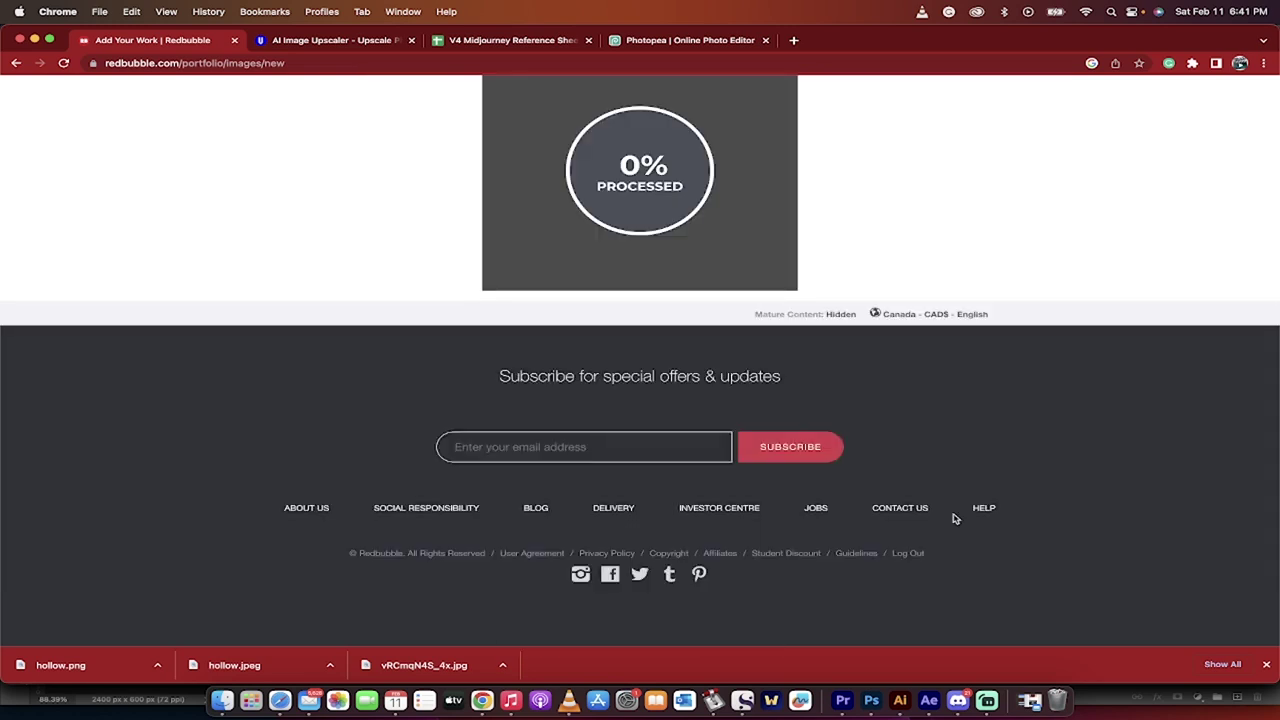